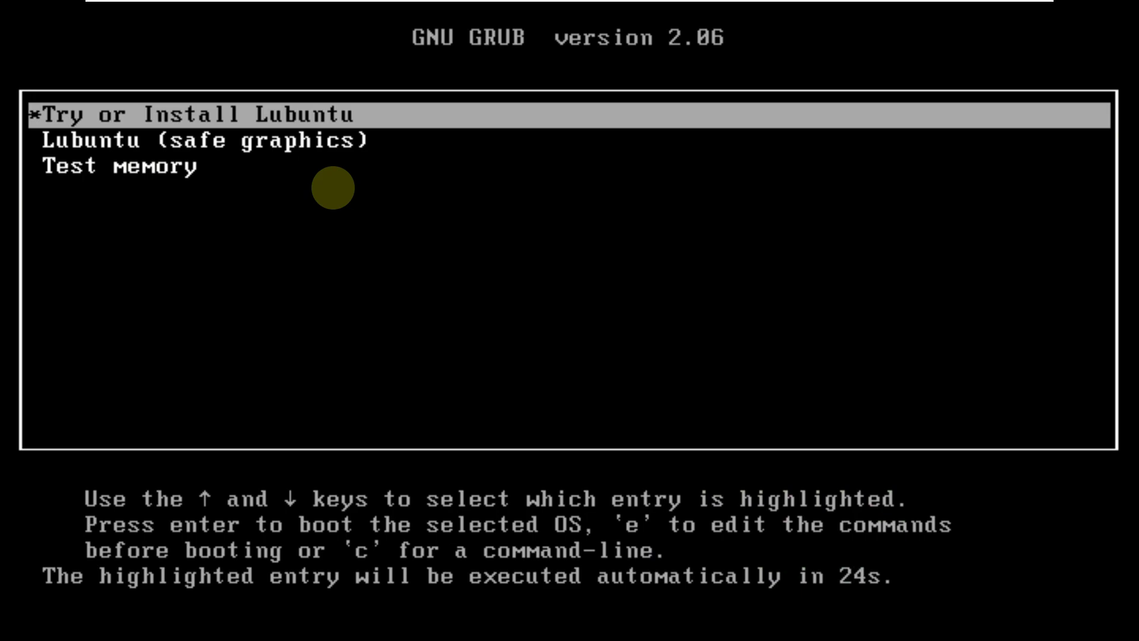
# Browse the GRUB boot entries, then boot 'Try or Install Lubuntu'.
pyautogui.press('Down')
pyautogui.press('Down')
pyautogui.press('Up')
pyautogui.press('Up')
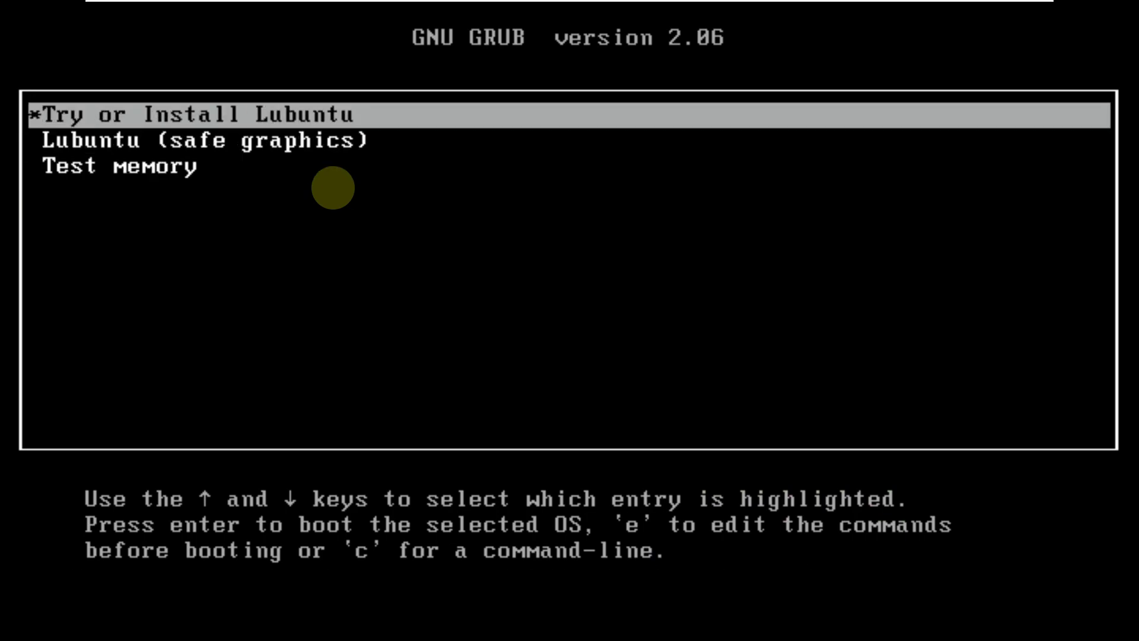
pyautogui.press('Down')
pyautogui.press('Down')
pyautogui.press('Up')
pyautogui.press('Up')
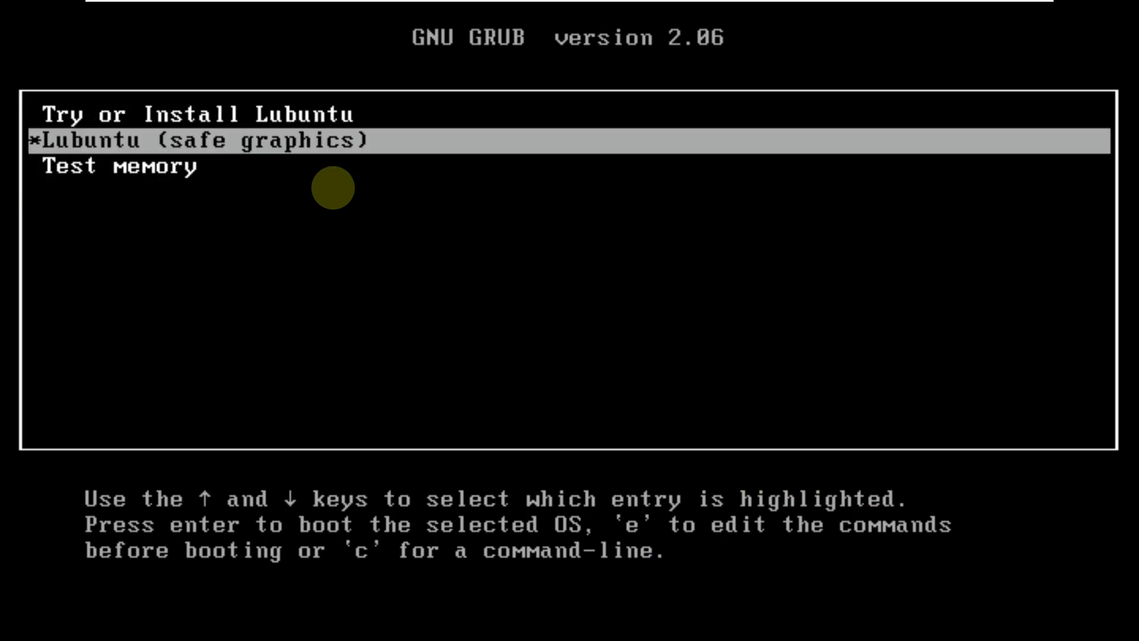
pyautogui.press('Down')
pyautogui.press('Down')
pyautogui.press('Up')
pyautogui.press('Up')
pyautogui.press('Return')
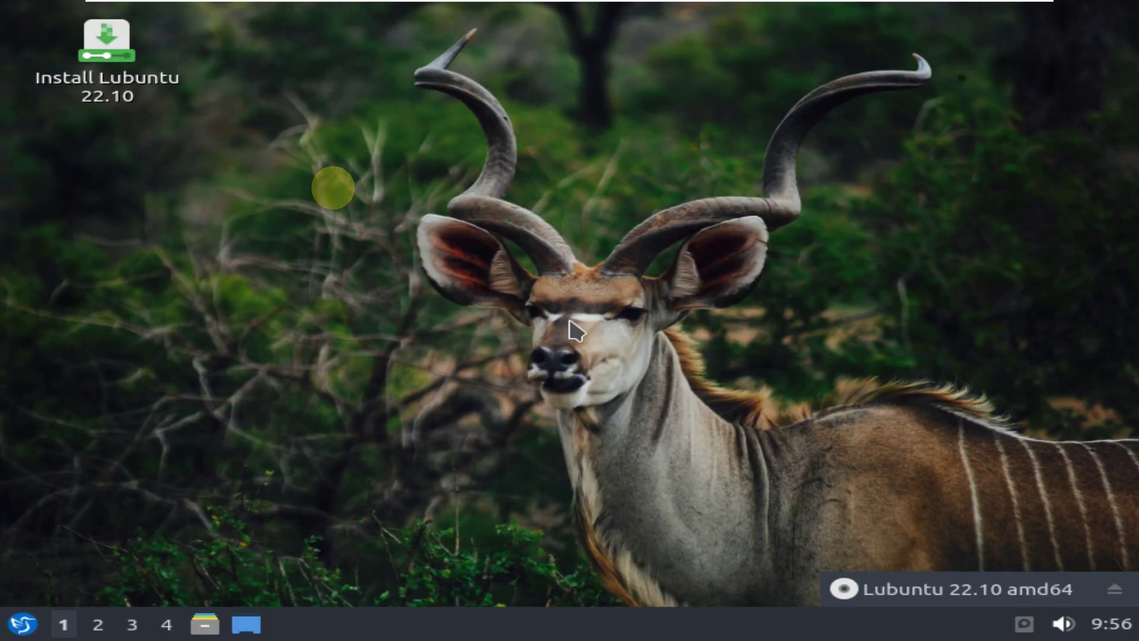
# Switch the display to 1920x1080 in LXQt Monitor Settings, keep it, and close the window.
pyautogui.click(31, 620)
pyautogui.moveTo(159, 473)
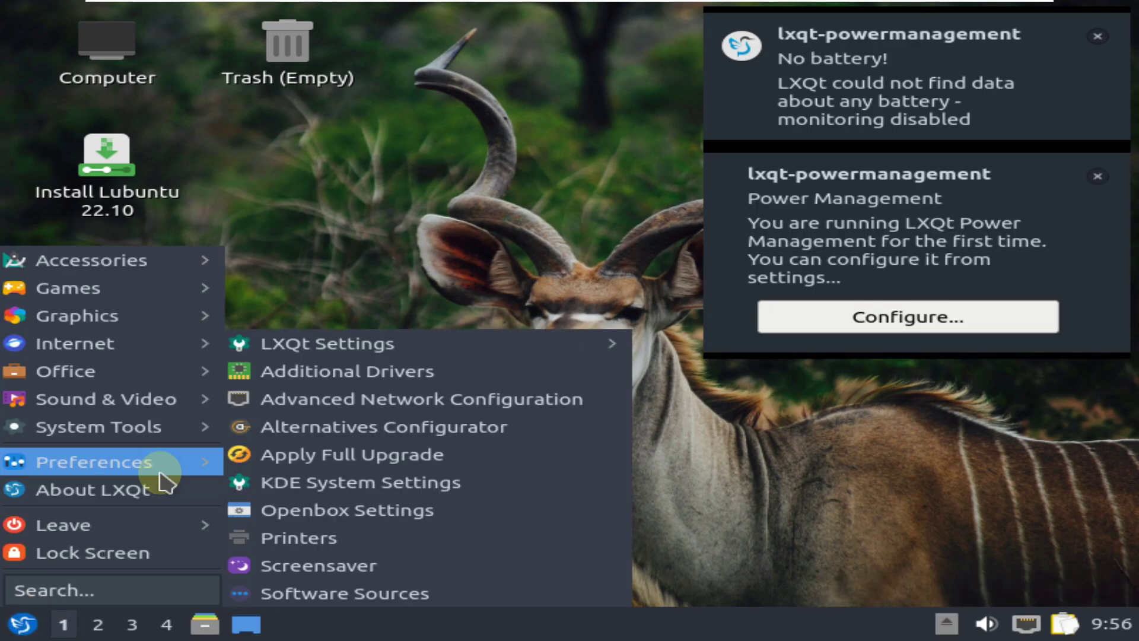
pyautogui.moveTo(399, 343)
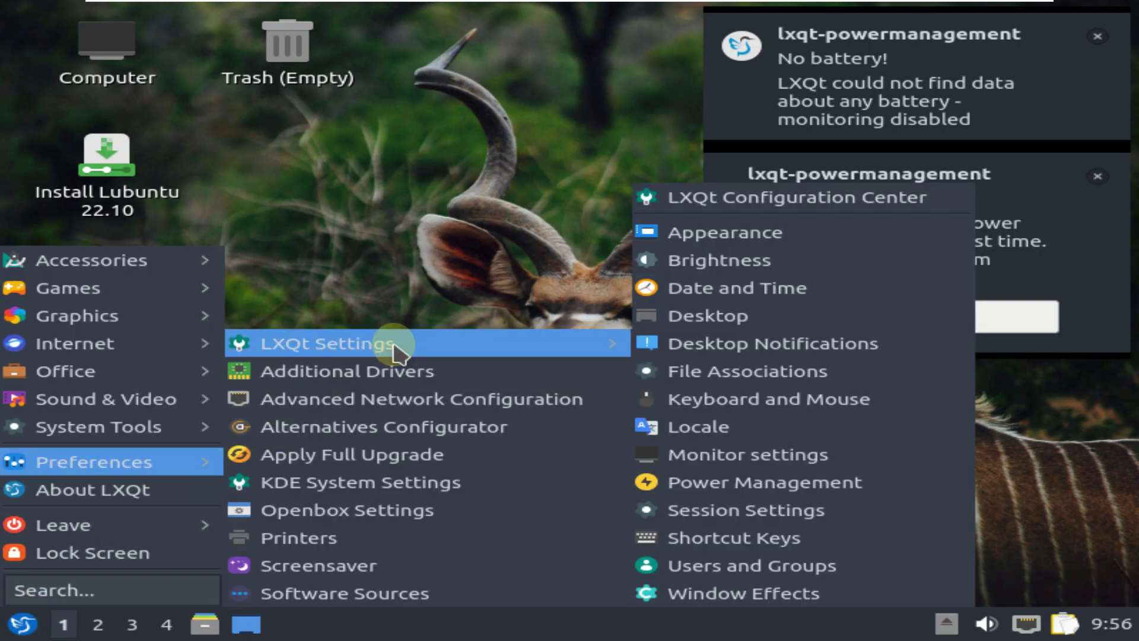
pyautogui.click(782, 456)
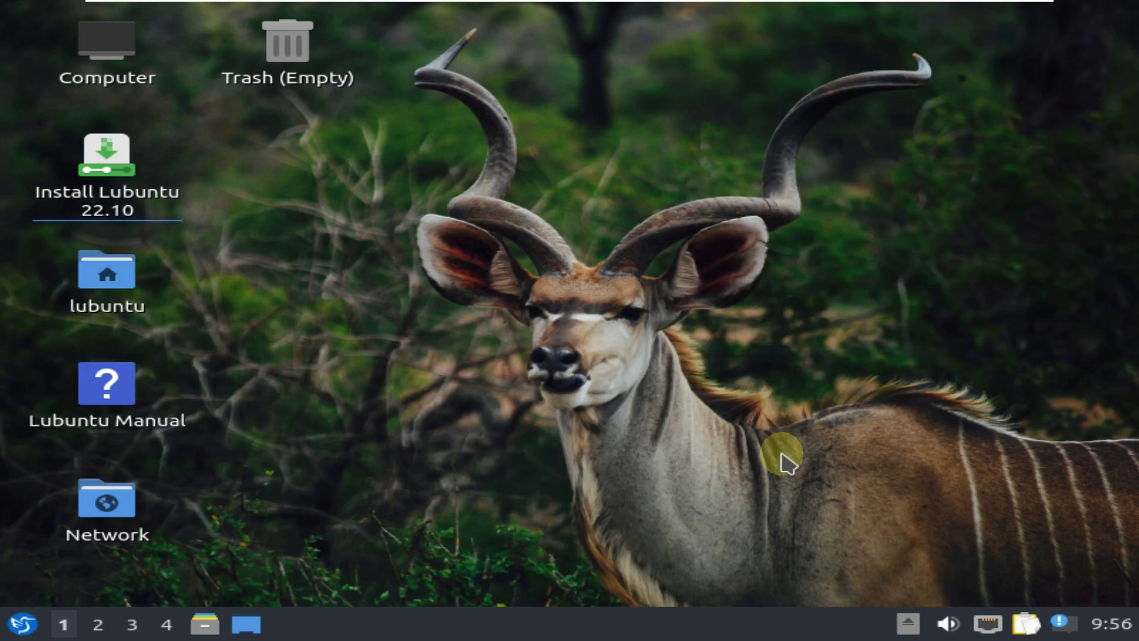
pyautogui.click(779, 292)
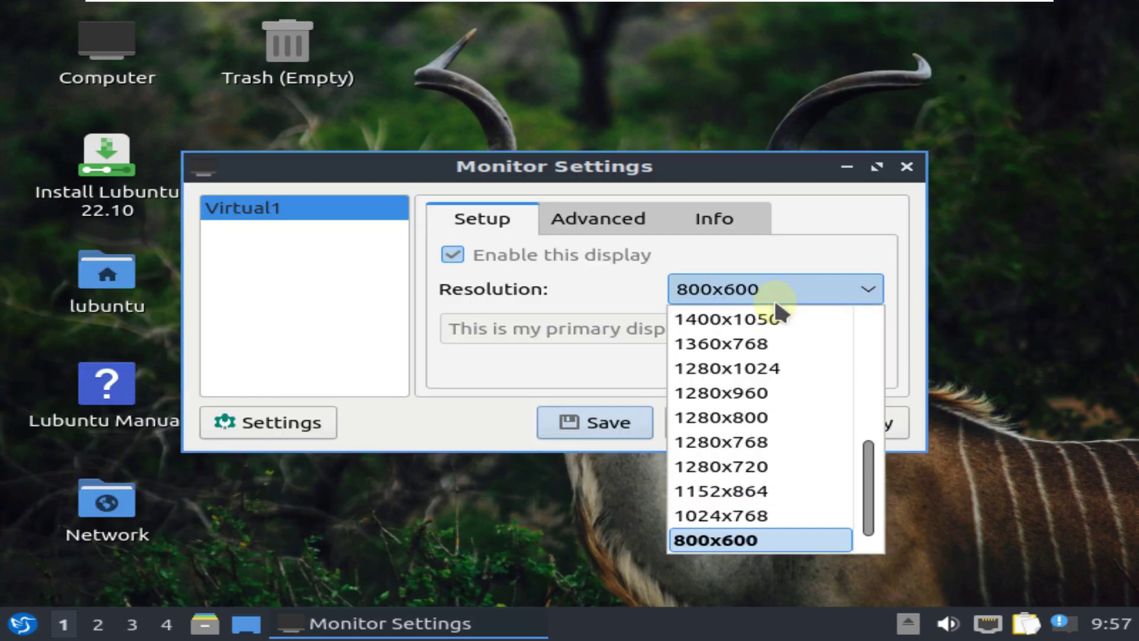
pyautogui.scroll(2, 756, 338)
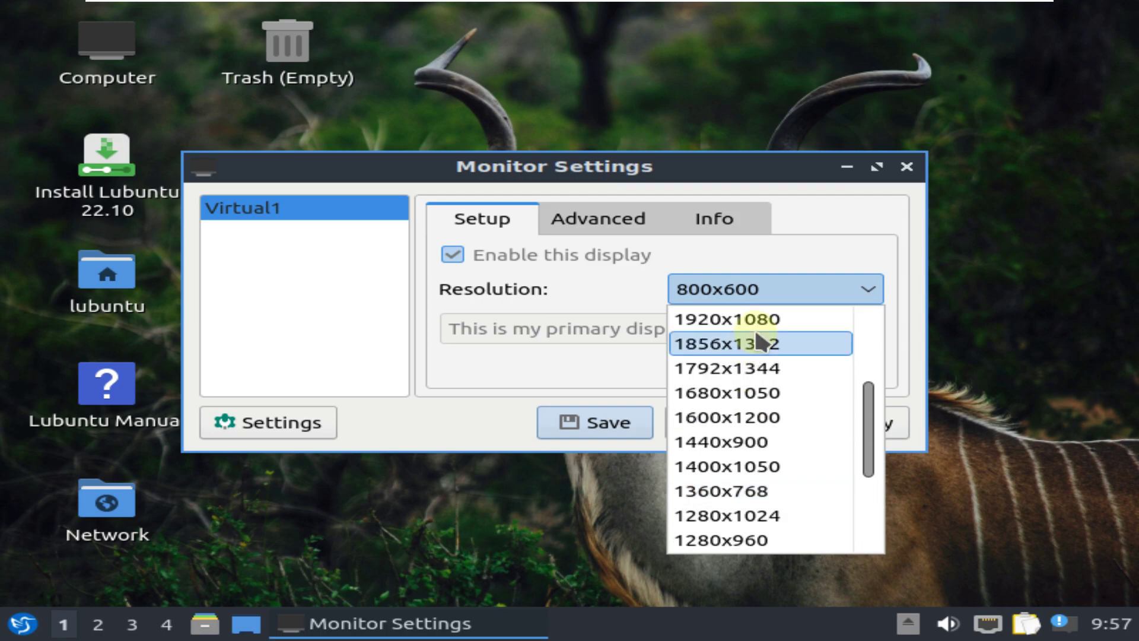
pyautogui.click(761, 321)
pyautogui.click(827, 422)
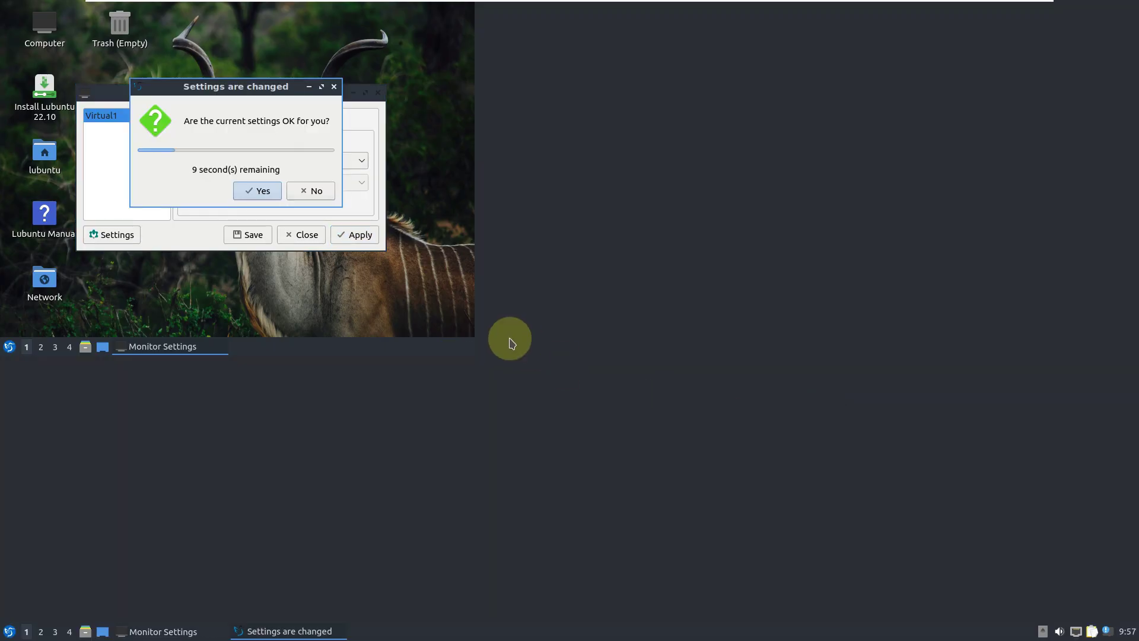
pyautogui.click(262, 190)
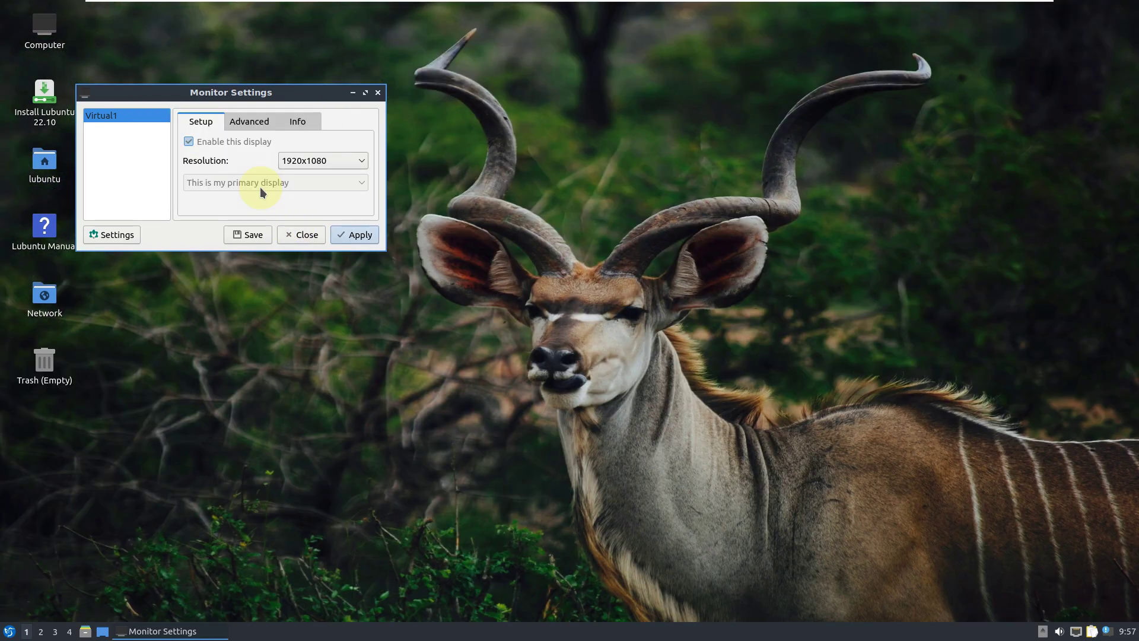
pyautogui.click(300, 235)
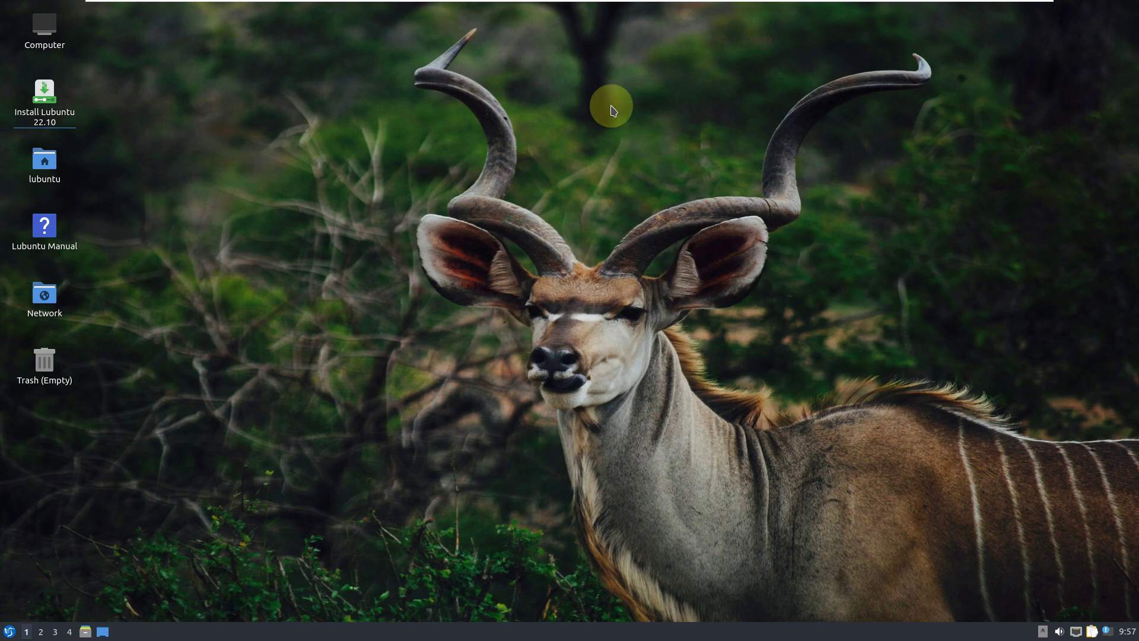
# Set the resolution to 1360x768 in Monitor Settings, keep and save the configuration, then close.
pyautogui.rightClick(435, 186)
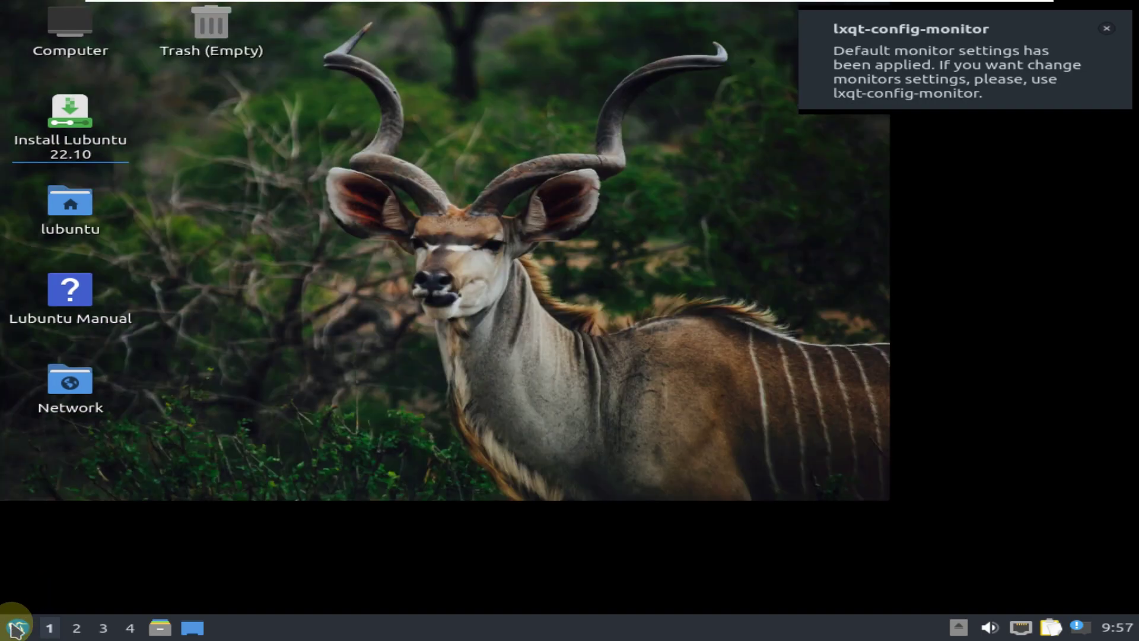
pyautogui.click(15, 627)
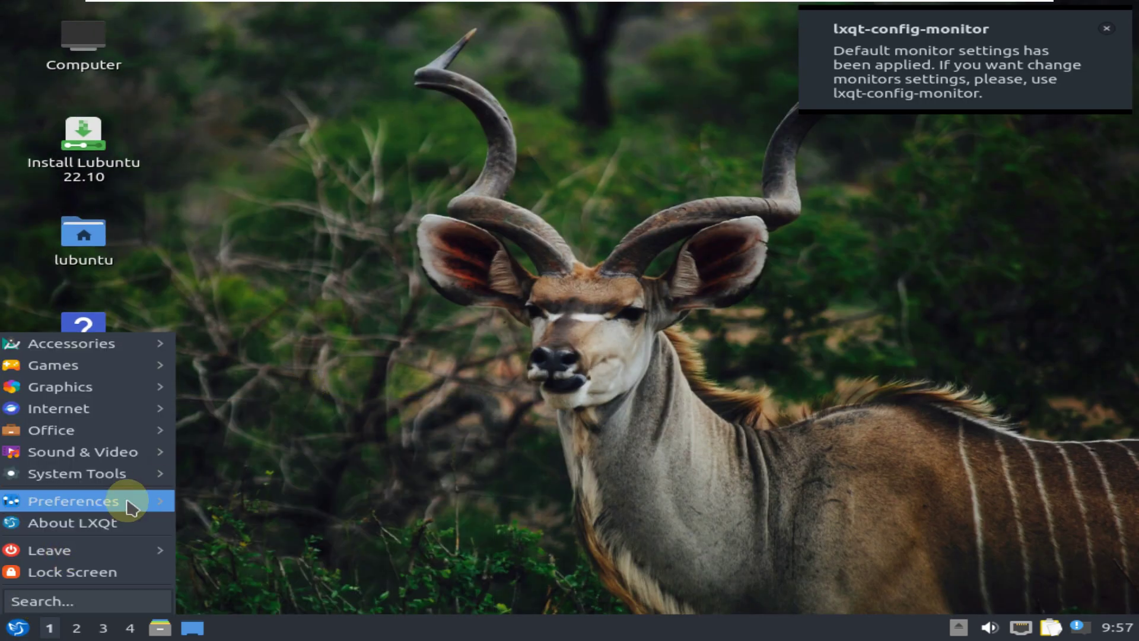
pyautogui.moveTo(130, 507)
pyautogui.moveTo(277, 413)
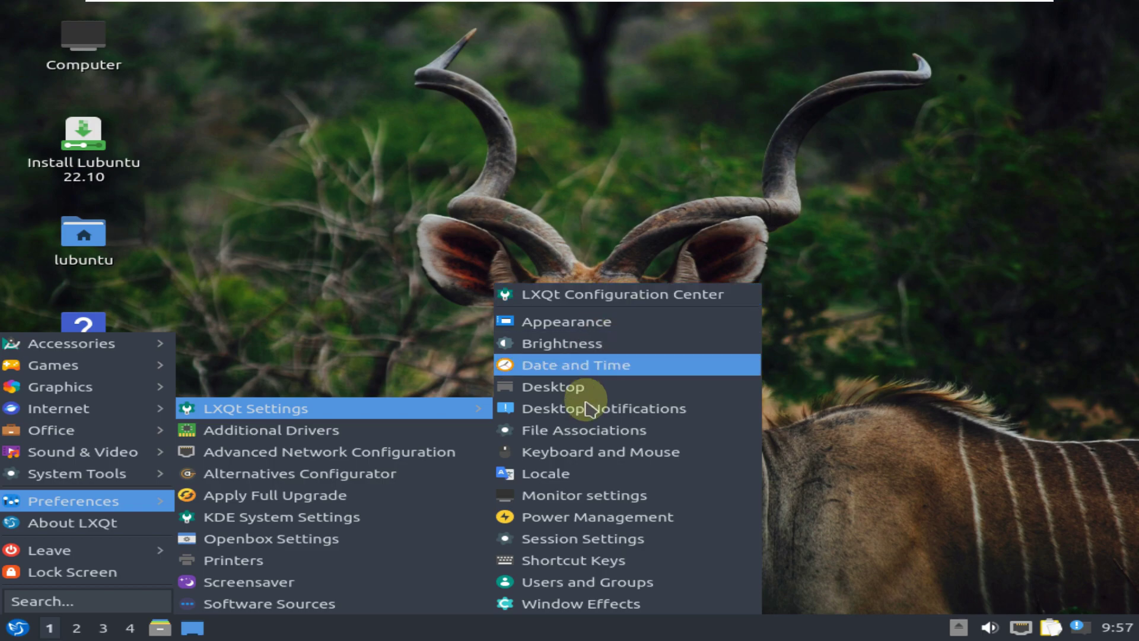
pyautogui.click(577, 494)
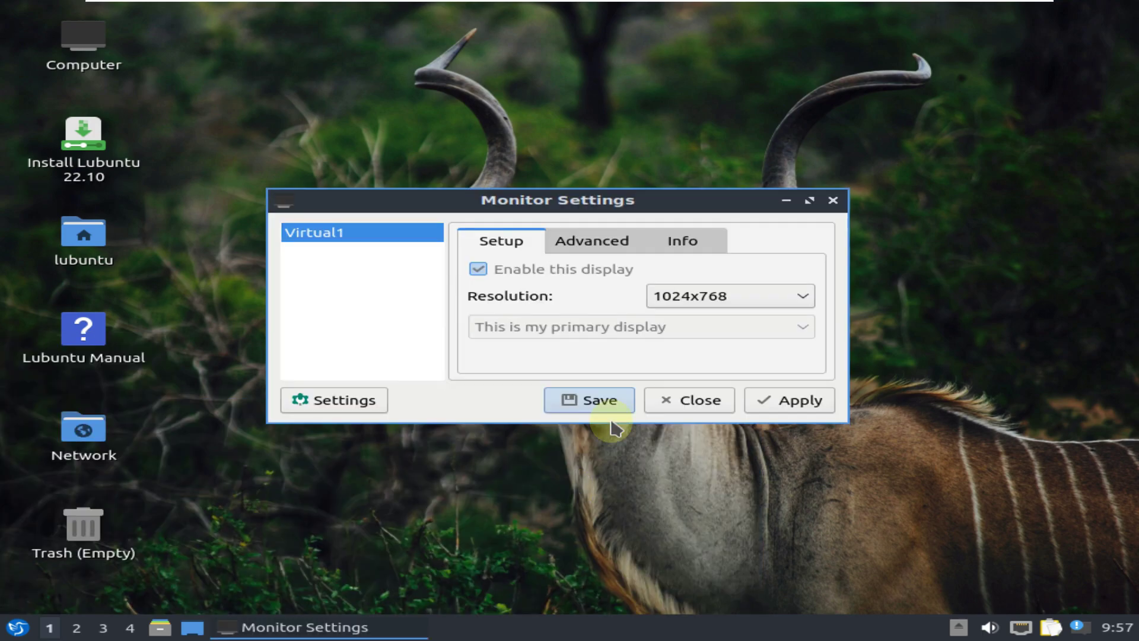
pyautogui.click(712, 295)
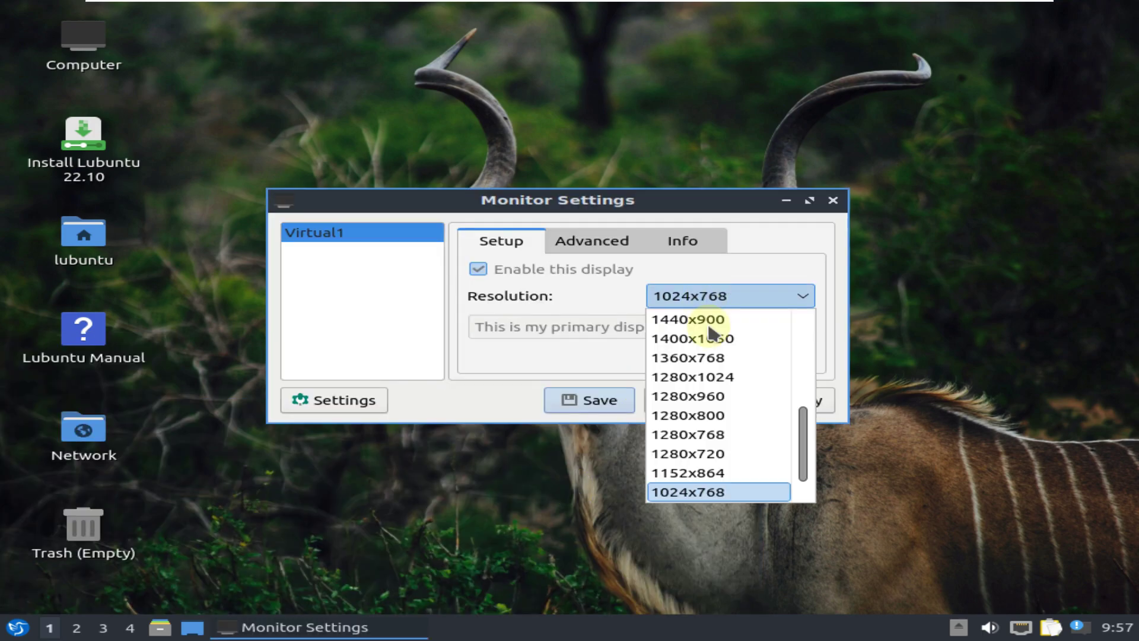
pyautogui.click(719, 359)
pyautogui.click(796, 399)
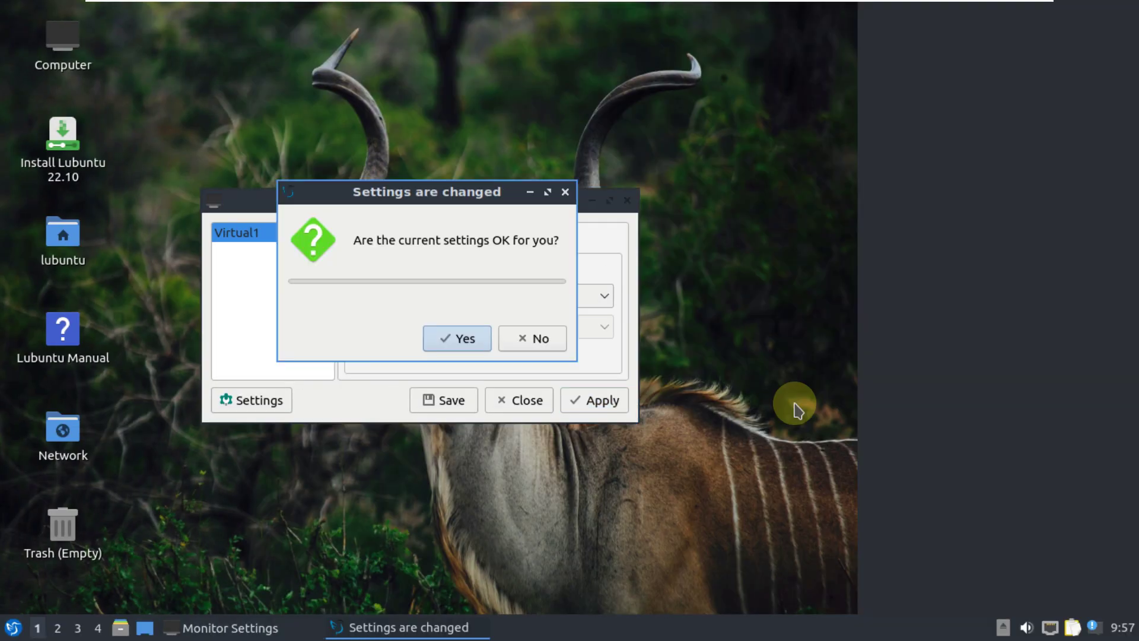
pyautogui.click(482, 340)
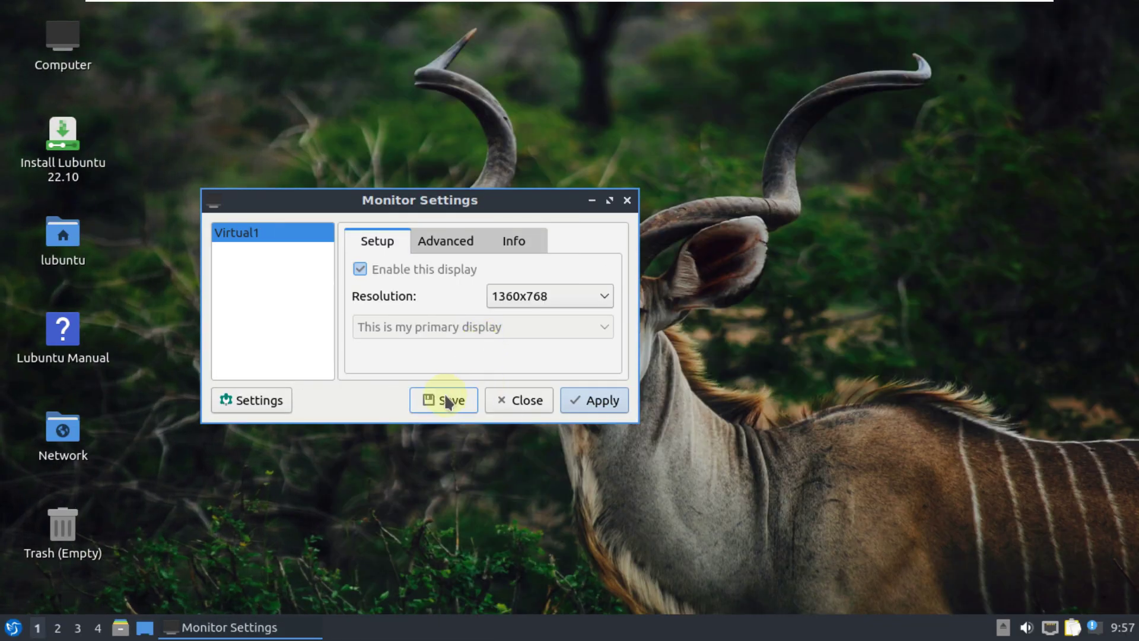
pyautogui.click(447, 402)
pyautogui.click(603, 336)
pyautogui.click(542, 399)
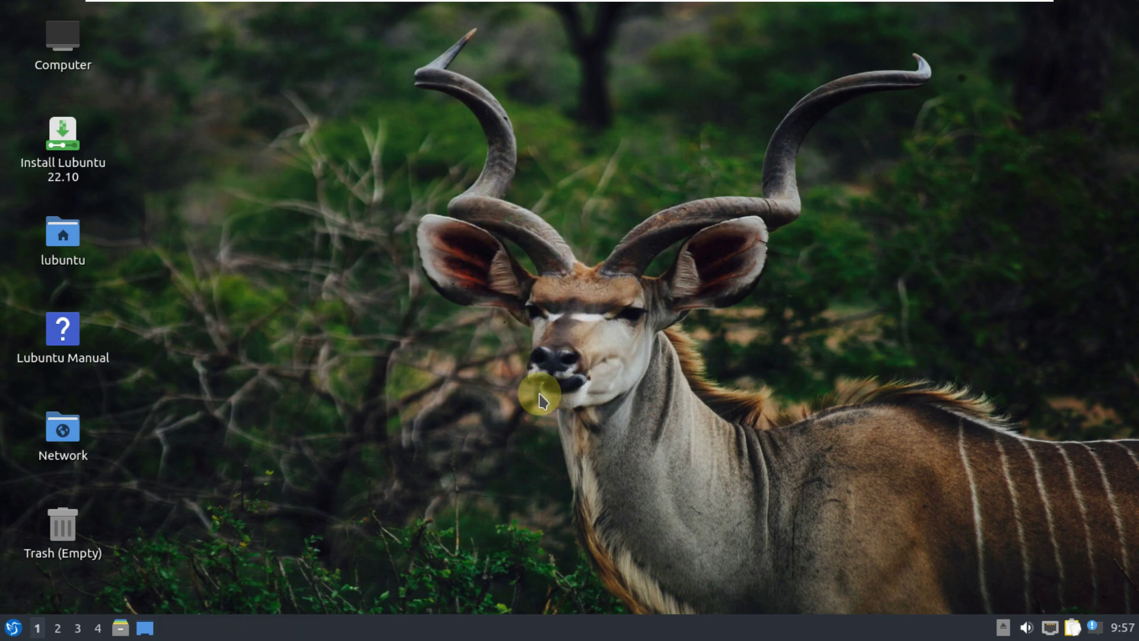
# Toggle VMware's guest stretch mode off and back so the desktop fills the screen.
pyautogui.moveTo(988, 9)
pyautogui.click(584, 13)
pyautogui.click(590, 44)
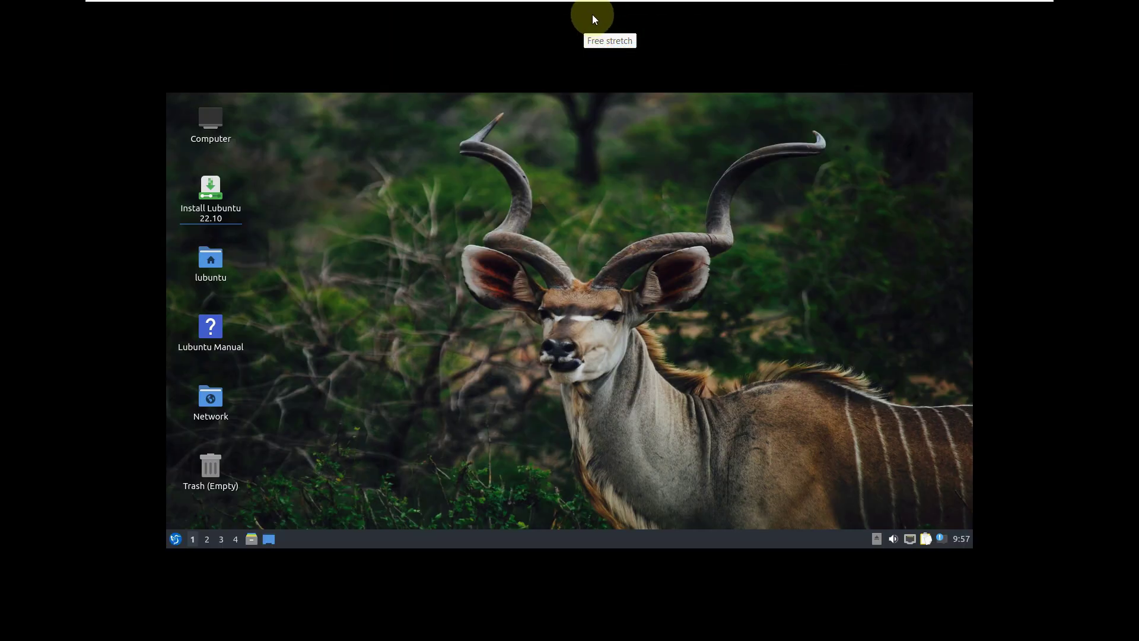
pyautogui.moveTo(865, 3)
pyautogui.click(584, 13)
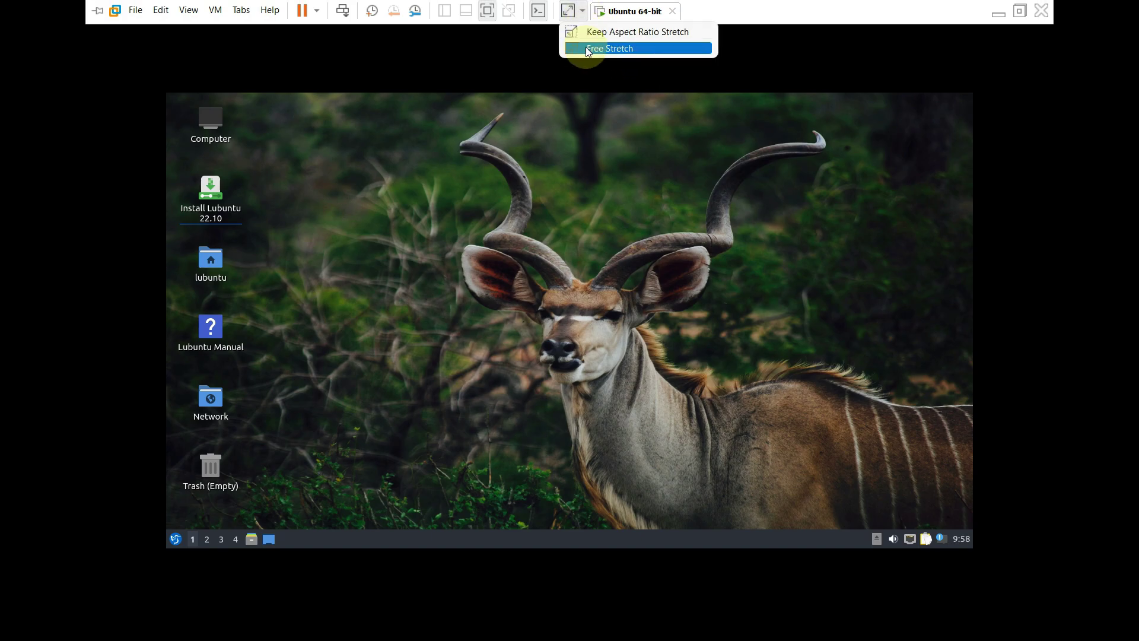
pyautogui.click(587, 45)
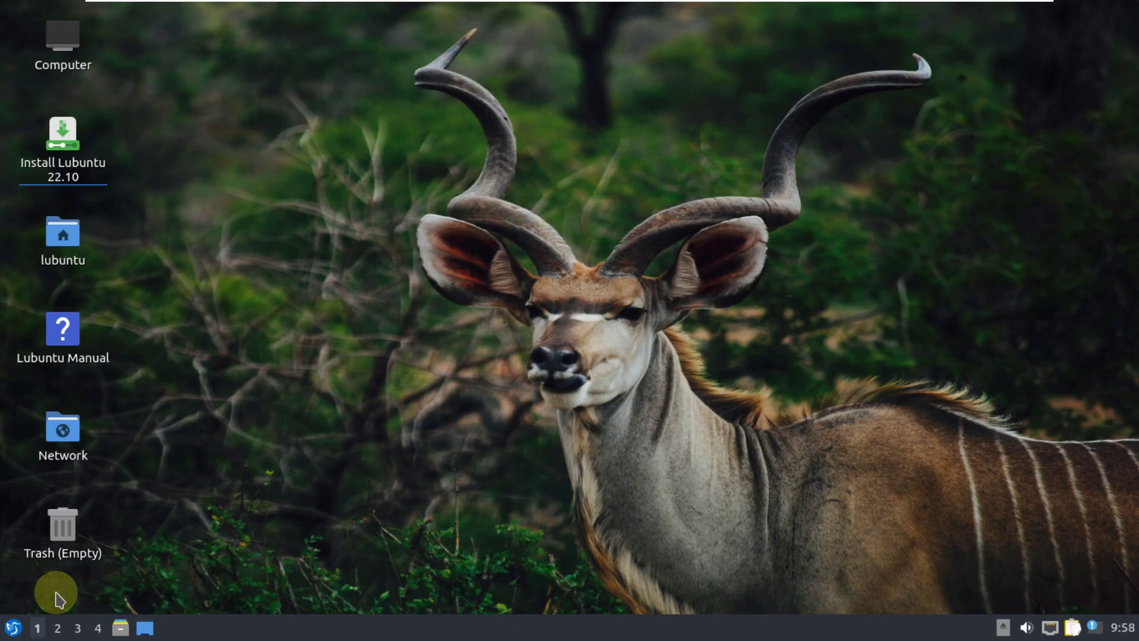
pyautogui.click(12, 627)
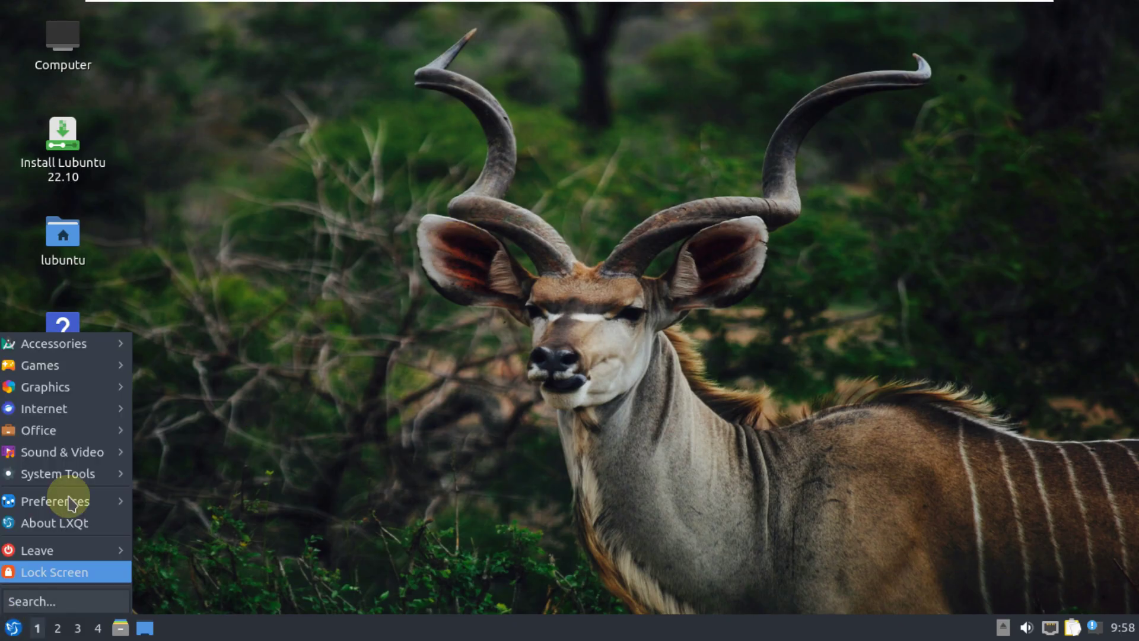
pyautogui.click(73, 531)
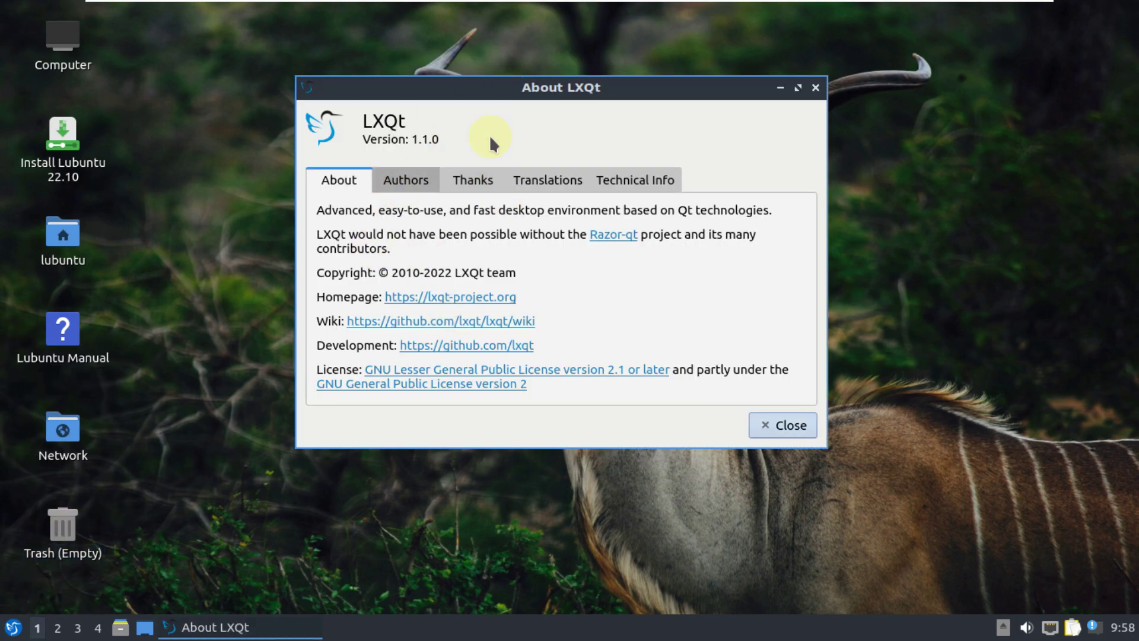
pyautogui.click(782, 424)
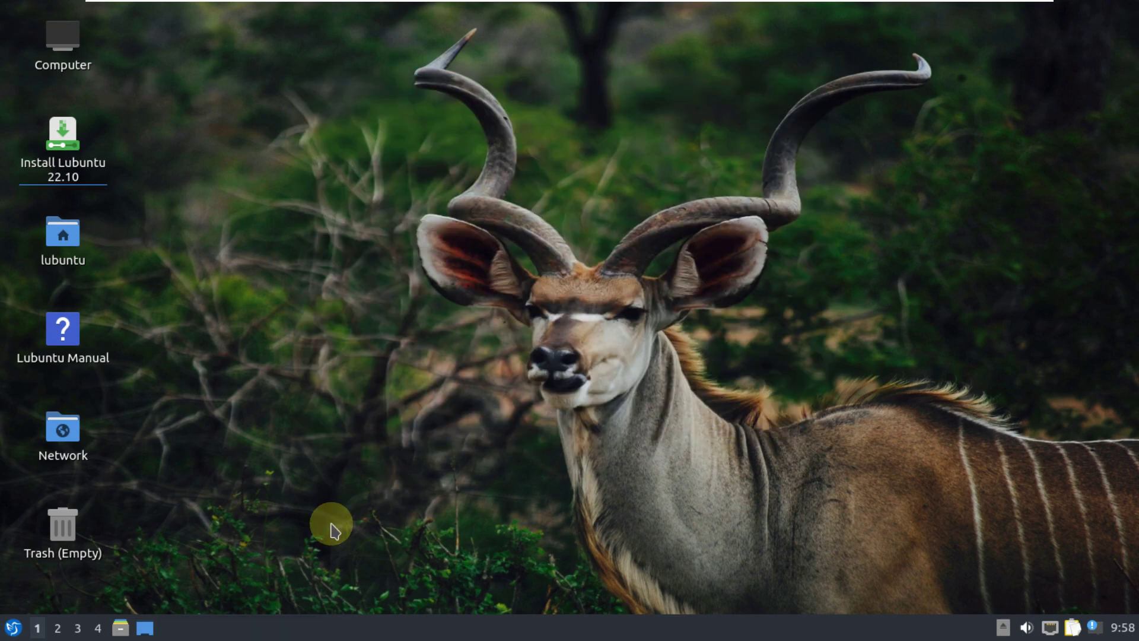
# Reopen Monitor Settings, apply 1920x1080 and confirm keeping the new display settings.
pyautogui.click(12, 629)
pyautogui.moveTo(59, 501)
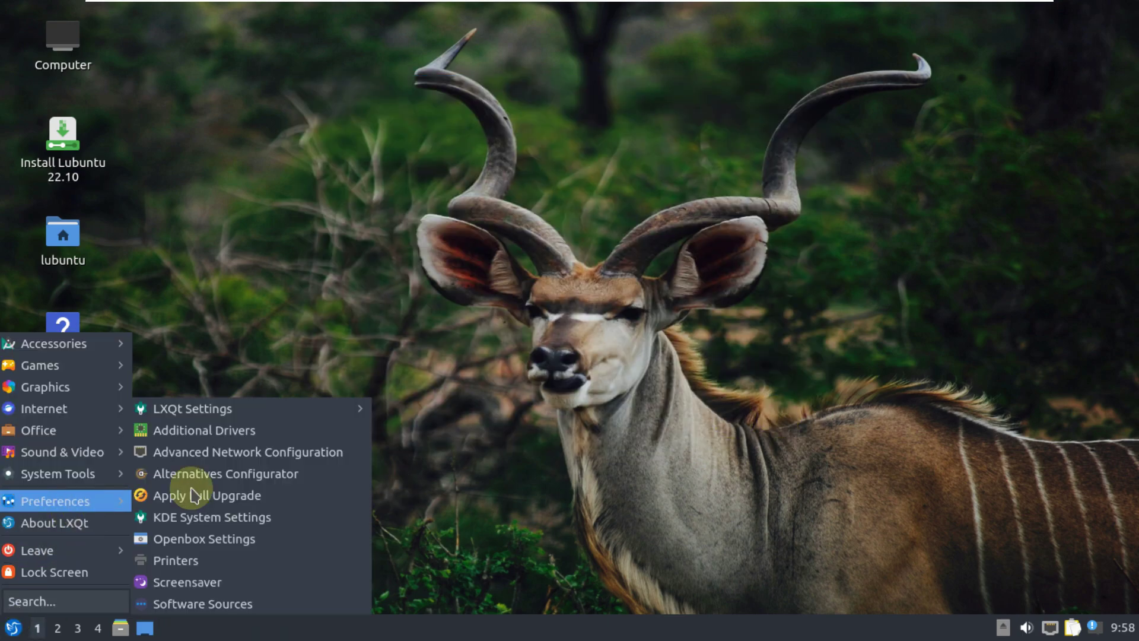
pyautogui.moveTo(291, 412)
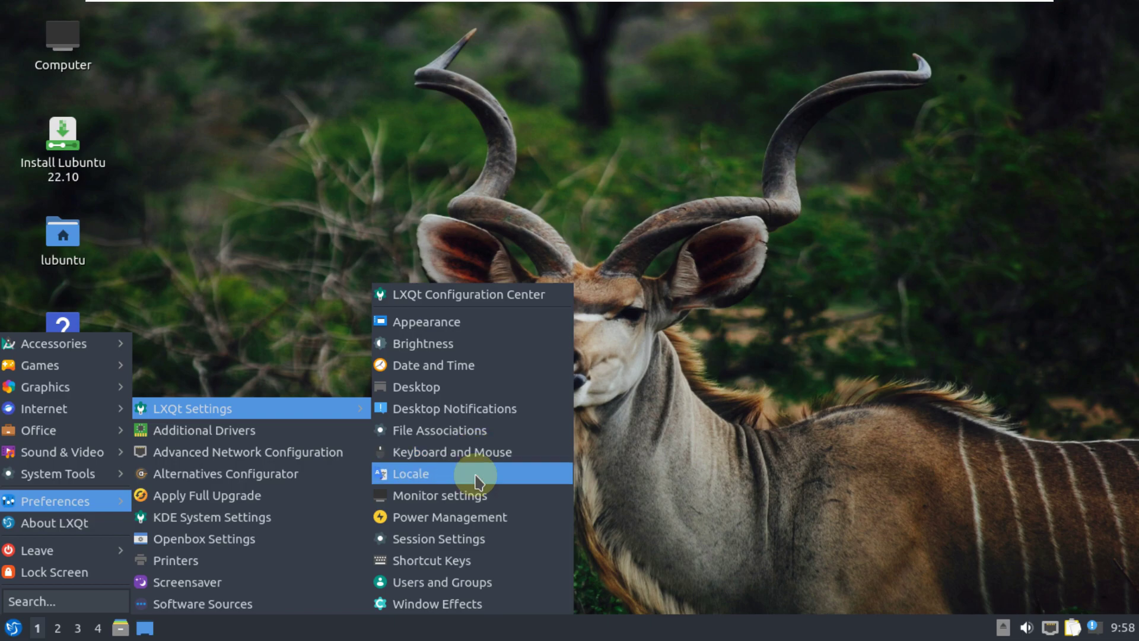
pyautogui.click(473, 498)
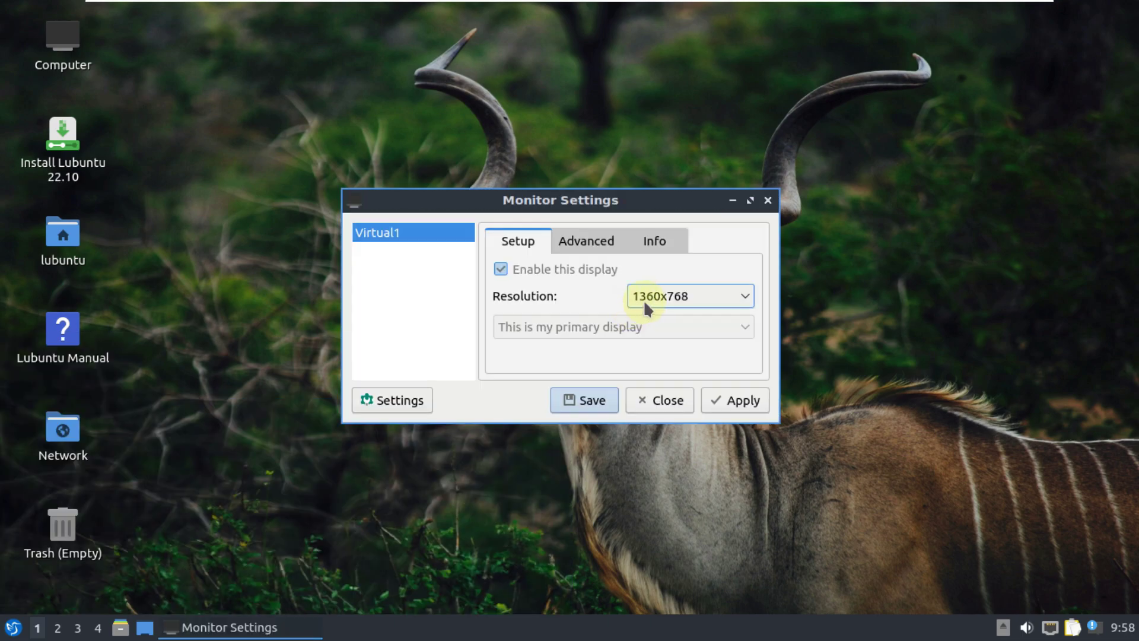
pyautogui.click(643, 299)
pyautogui.click(653, 358)
pyautogui.click(736, 403)
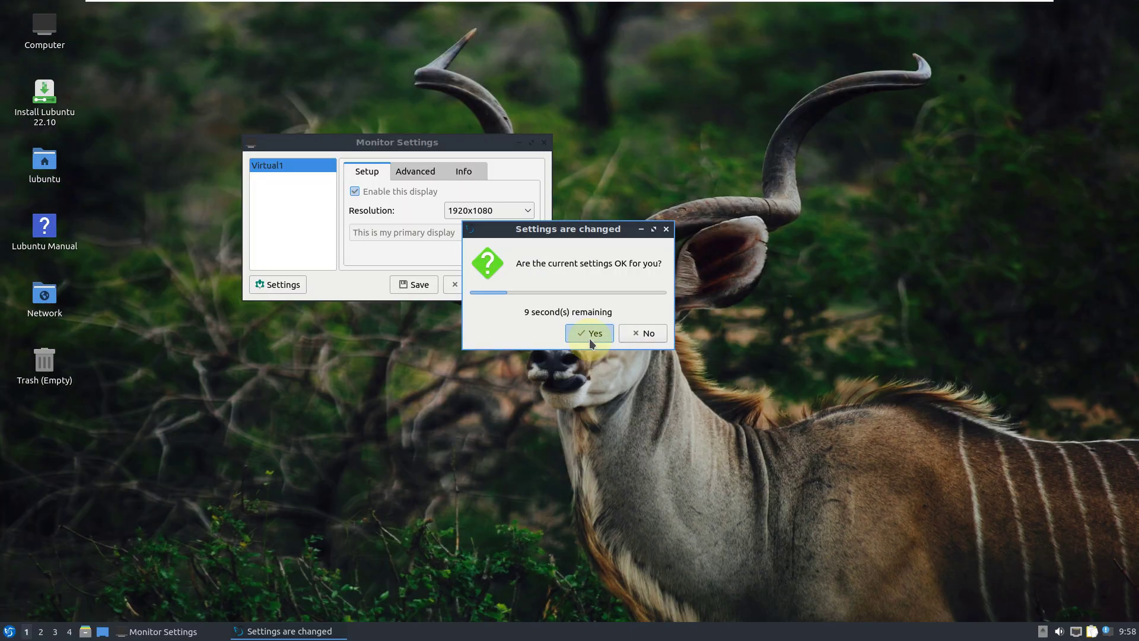
pyautogui.click(589, 335)
pyautogui.press('Return')
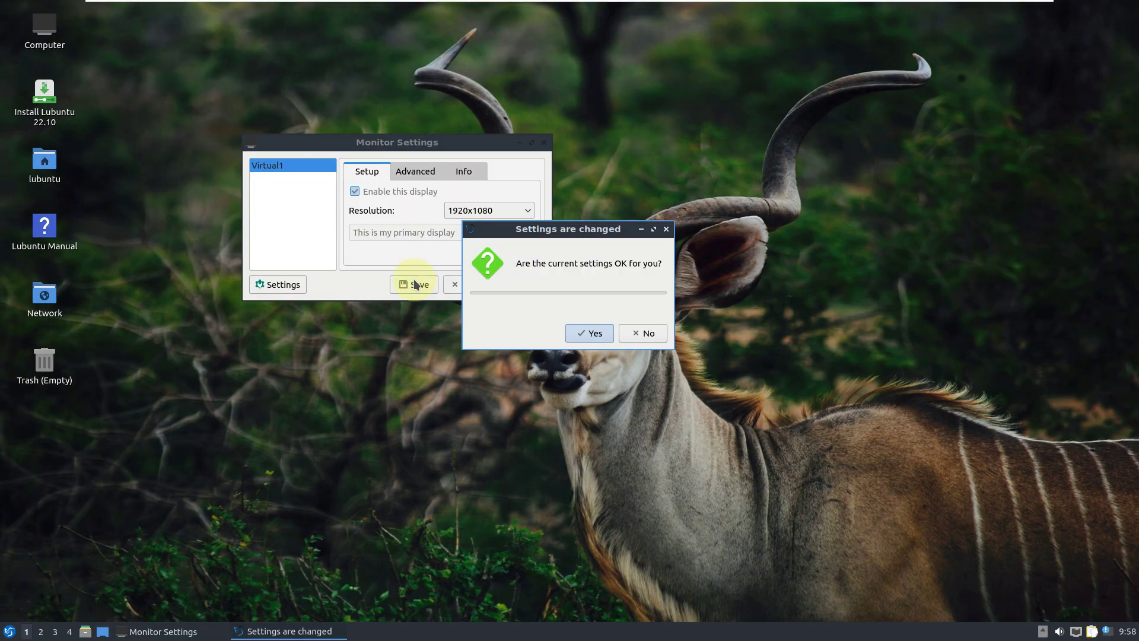
pyautogui.click(579, 332)
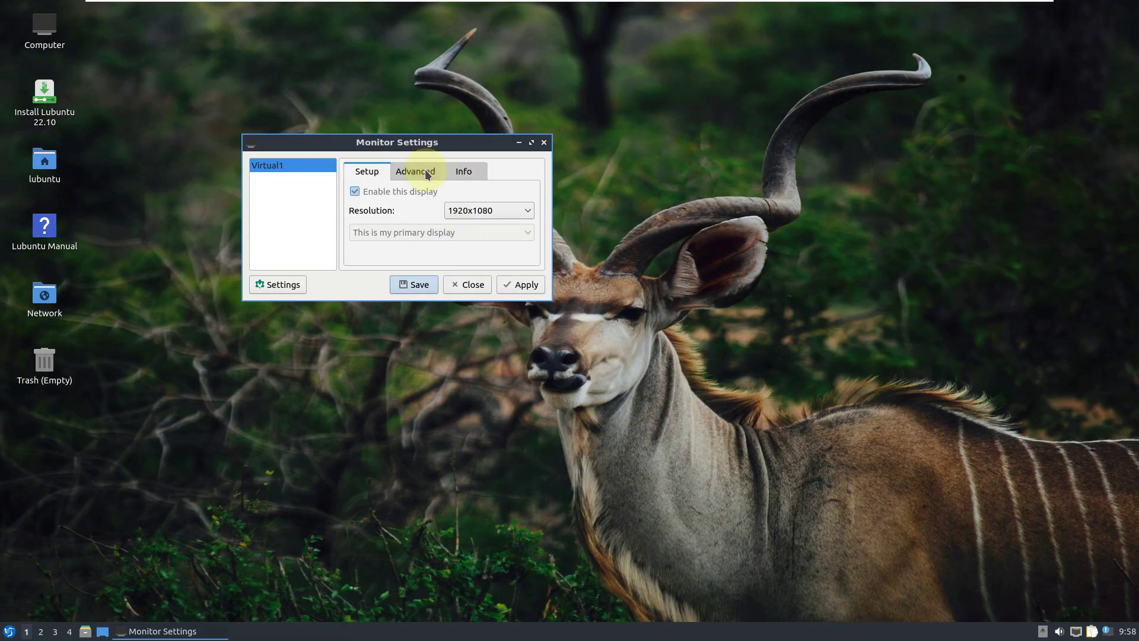
# Look through the Advanced and Info tabs and refresh-rate list, then close Monitor Settings.
pyautogui.click(428, 175)
pyautogui.click(460, 172)
pyautogui.click(434, 173)
pyautogui.click(463, 217)
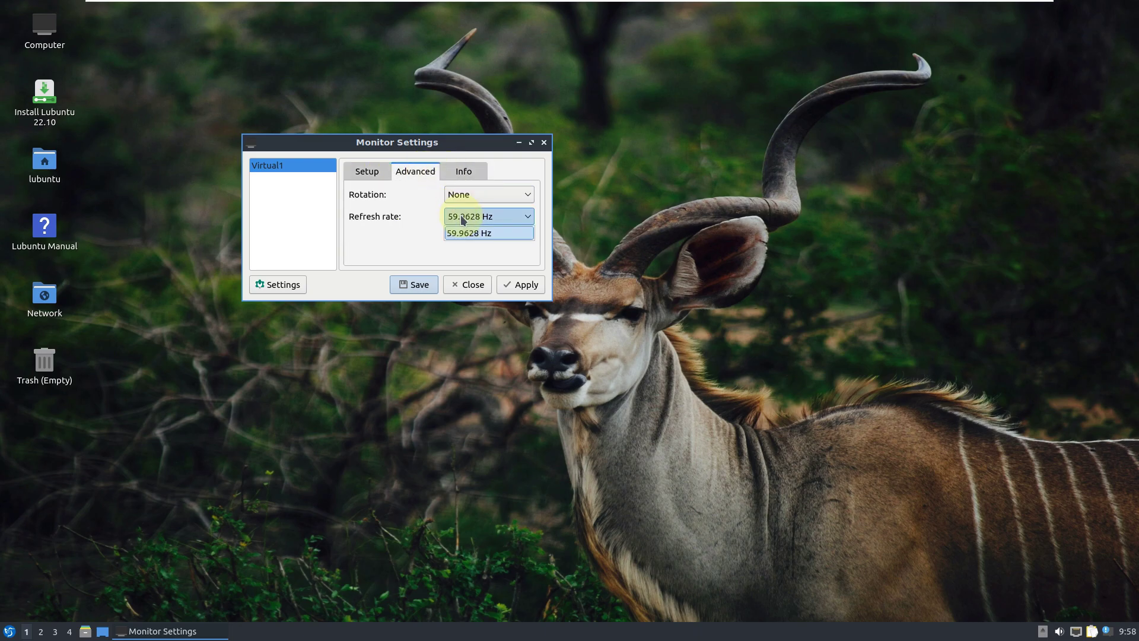
pyautogui.click(514, 285)
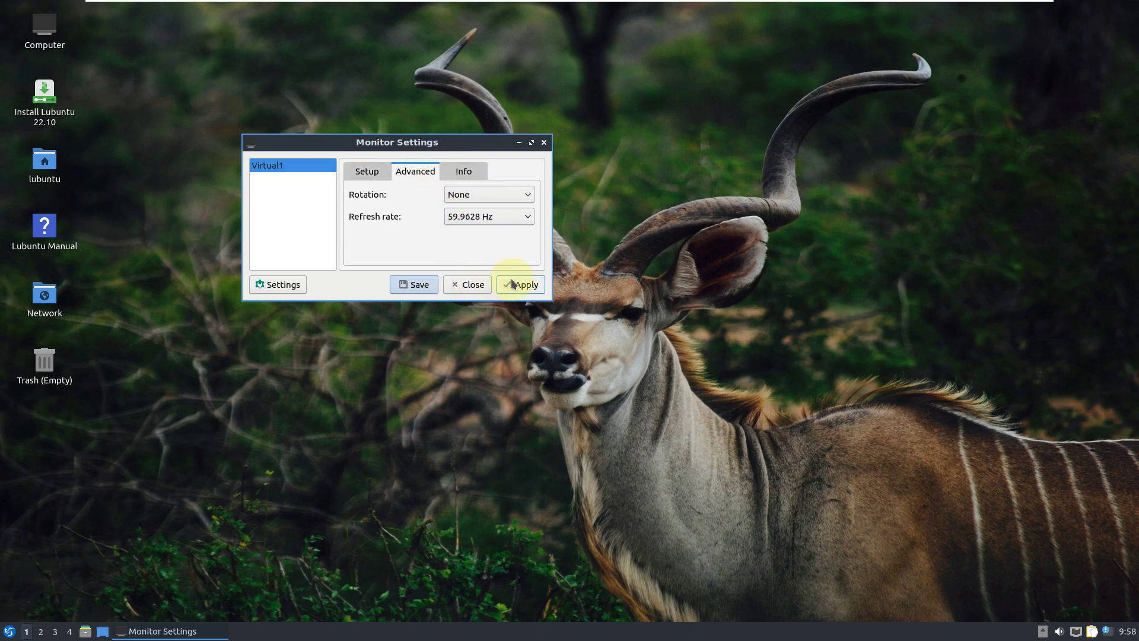
pyautogui.click(467, 286)
pyautogui.moveTo(1037, 6)
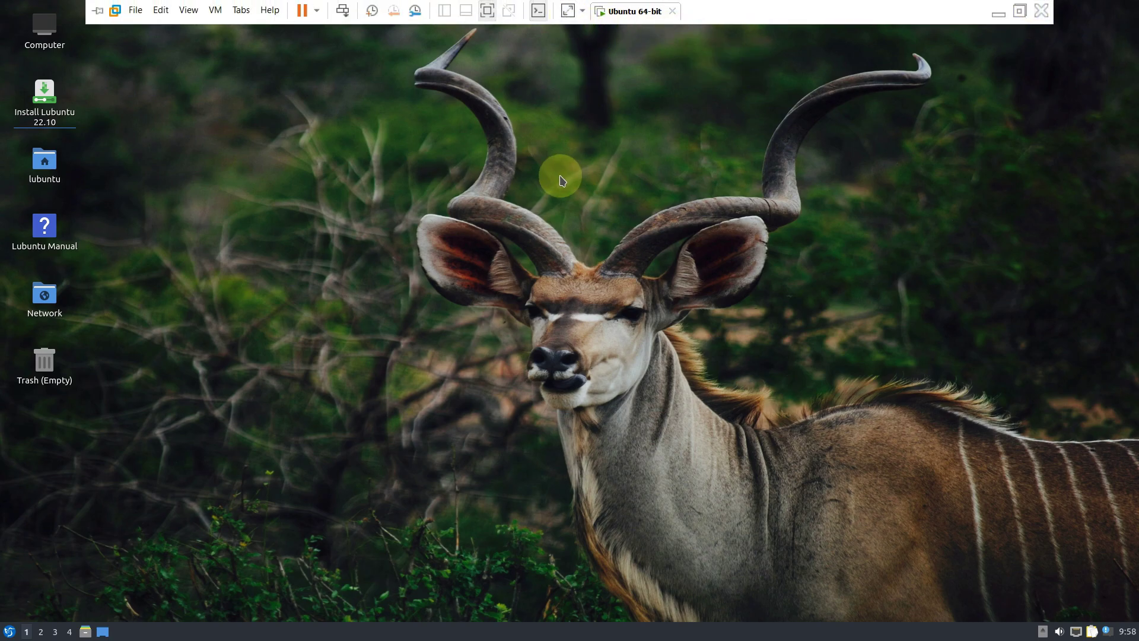
pyautogui.click(9, 631)
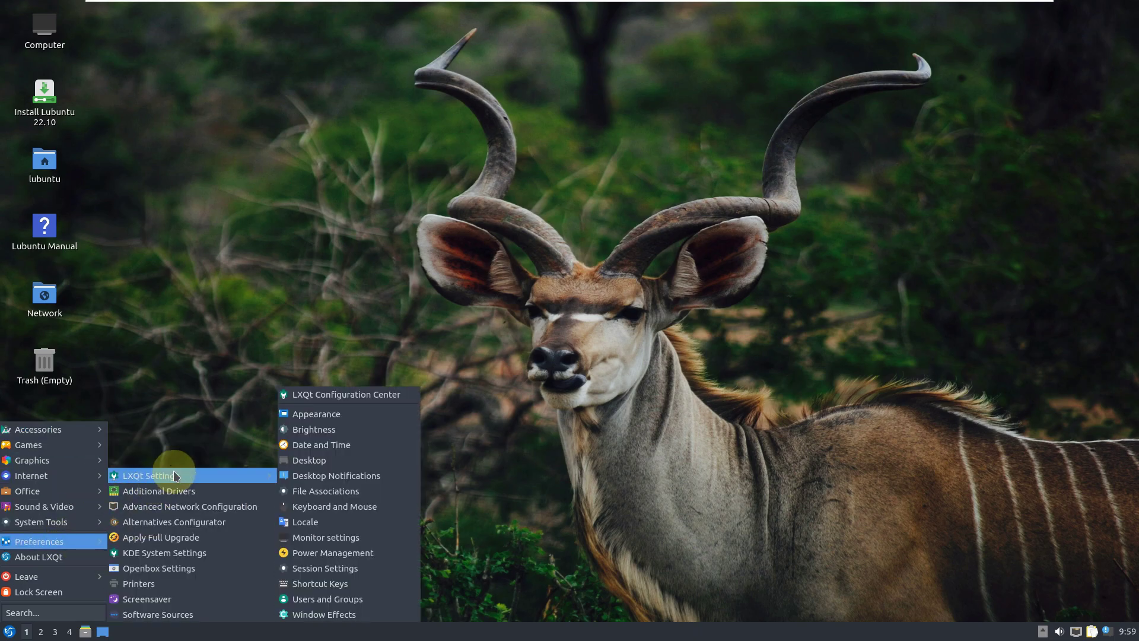
pyautogui.moveTo(77, 541)
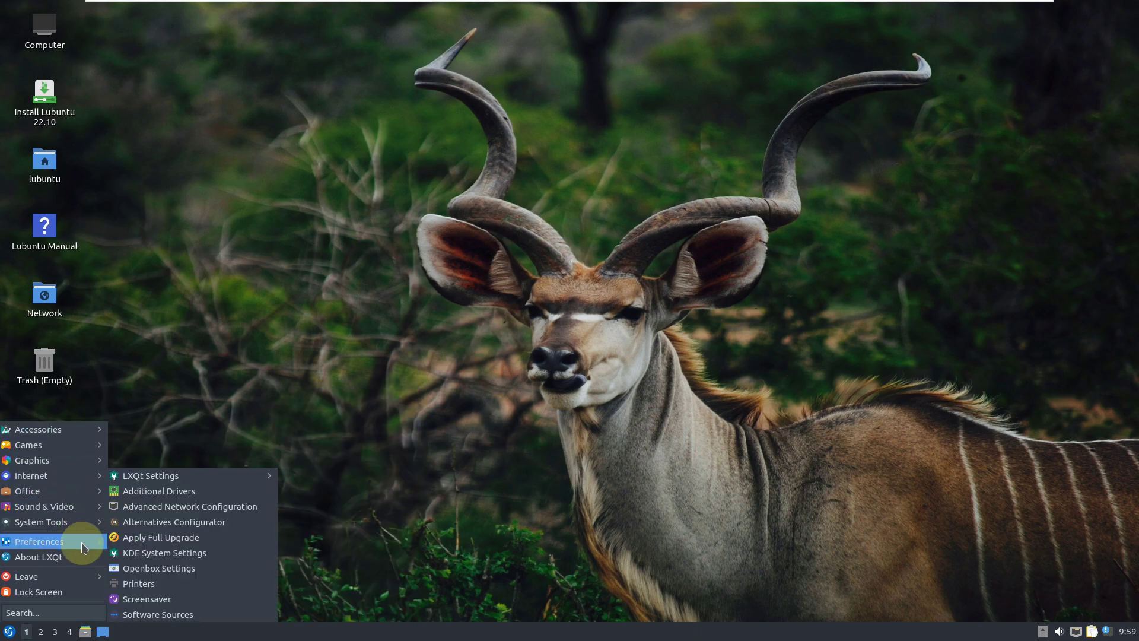
pyautogui.moveTo(236, 481)
pyautogui.click(359, 414)
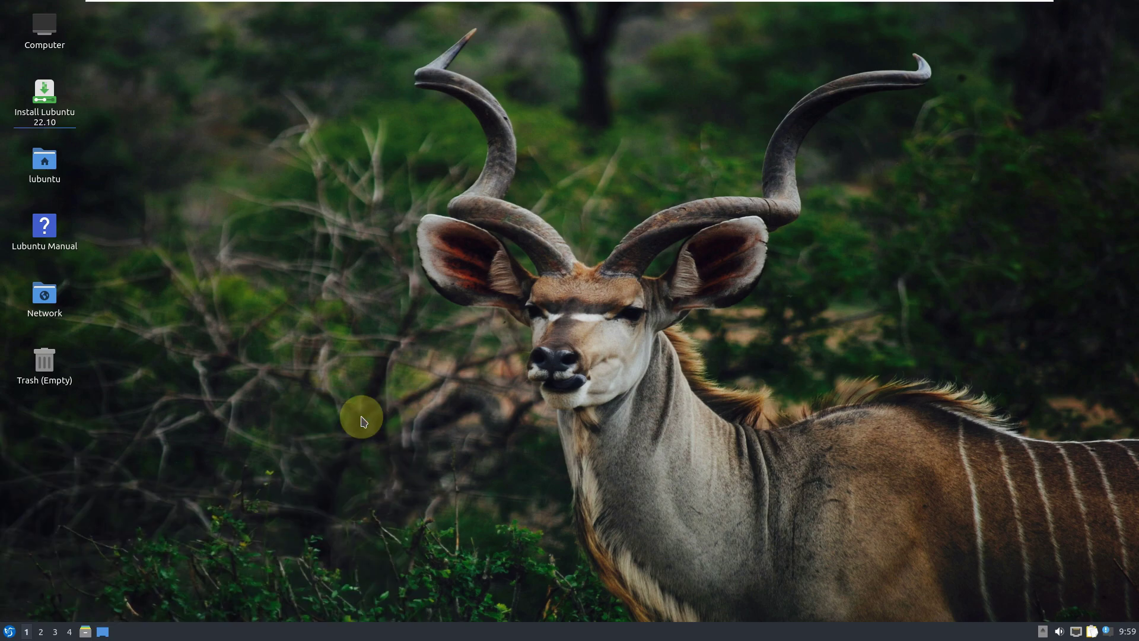
pyautogui.click(421, 371)
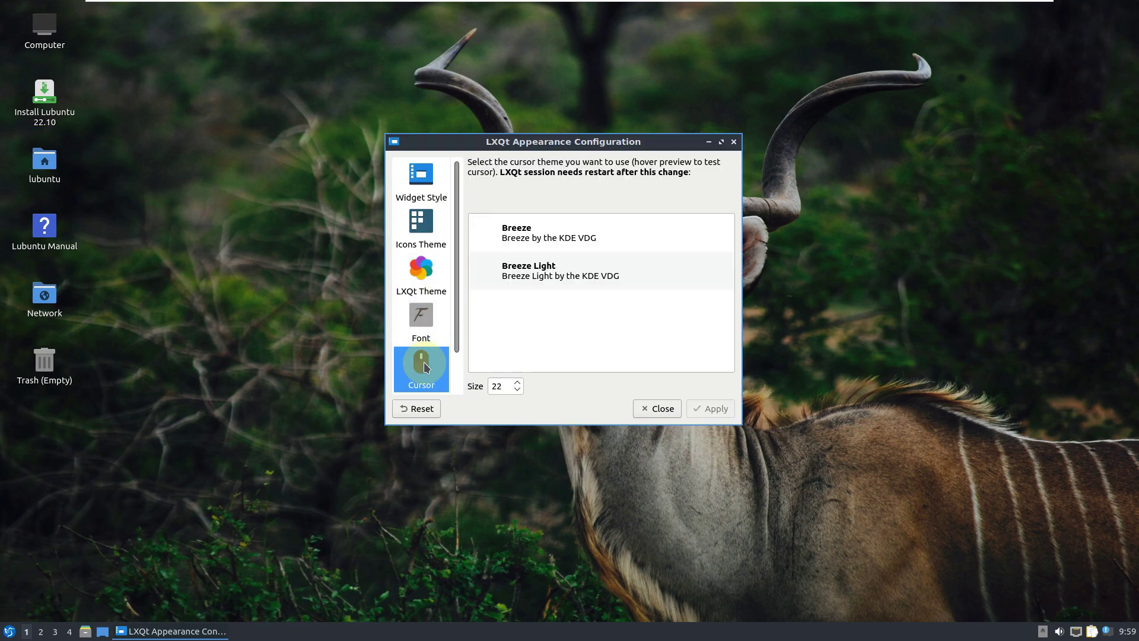
pyautogui.click(421, 323)
pyautogui.click(429, 287)
pyautogui.click(429, 238)
pyautogui.click(421, 181)
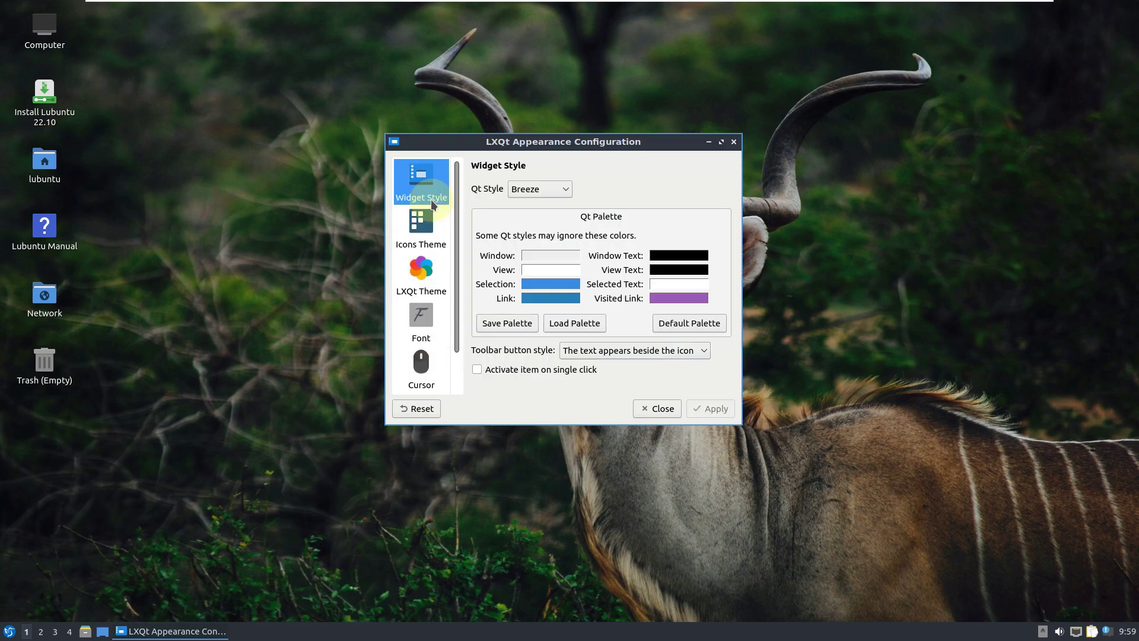
pyautogui.click(662, 408)
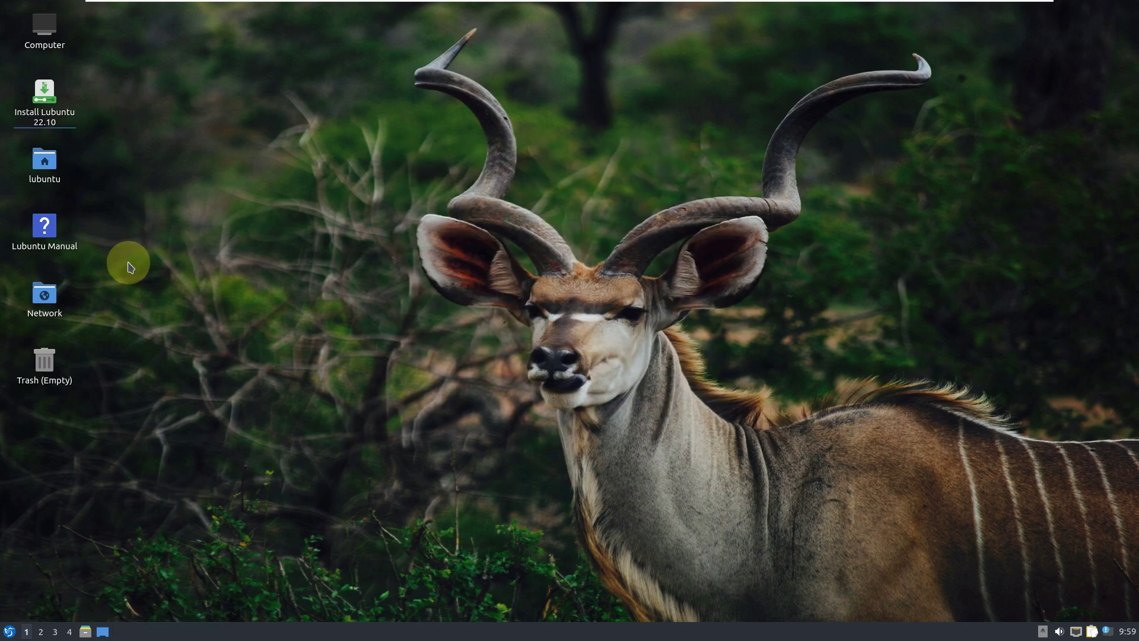
pyautogui.click(65, 117)
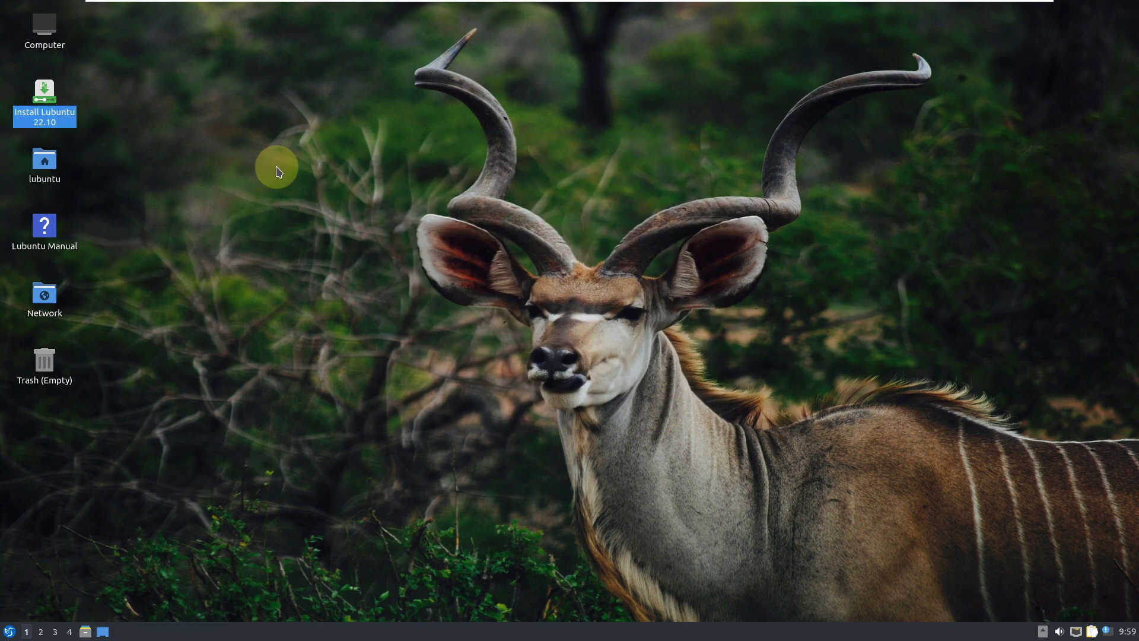
# Launch Install Lubuntu 22.10 and set the installer language to American English.
pyautogui.doubleClick(42, 99)
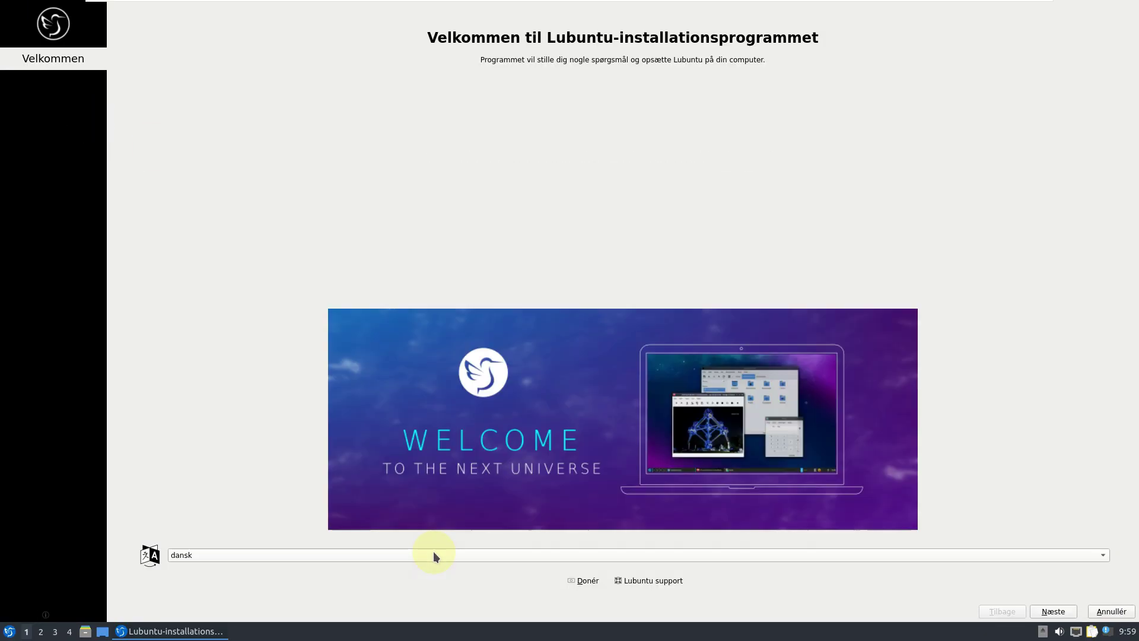
pyautogui.click(433, 553)
pyautogui.click(348, 213)
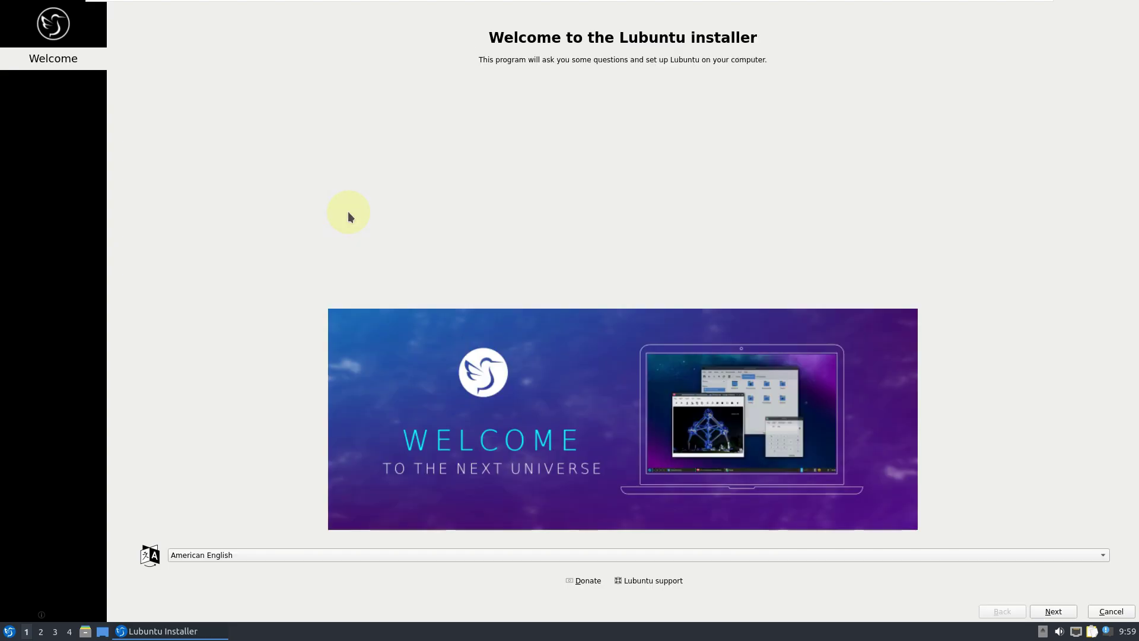
pyautogui.click(1054, 611)
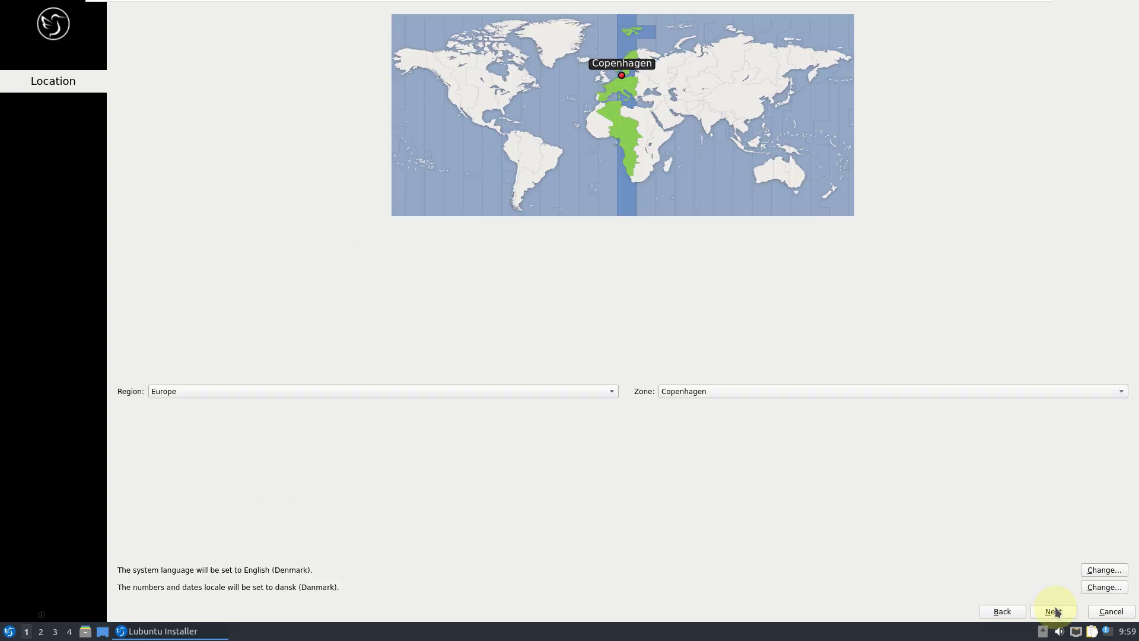
# Set the time zone to America / Los Angeles from the map.
pyautogui.click(453, 110)
pyautogui.click(460, 394)
pyautogui.click(461, 392)
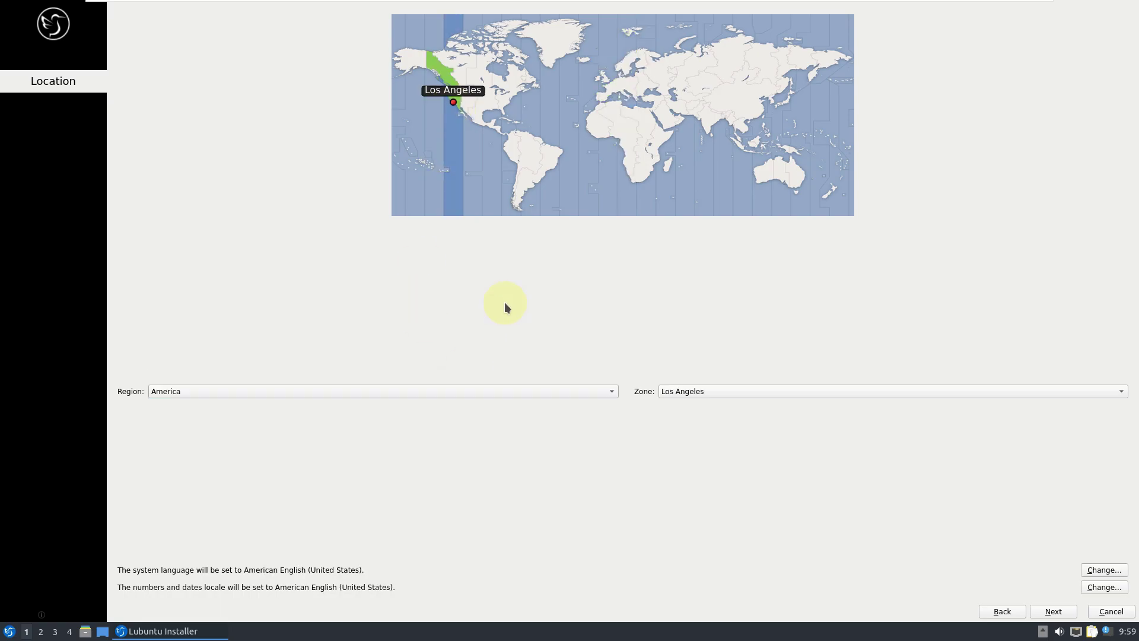
pyautogui.click(740, 393)
pyautogui.click(552, 348)
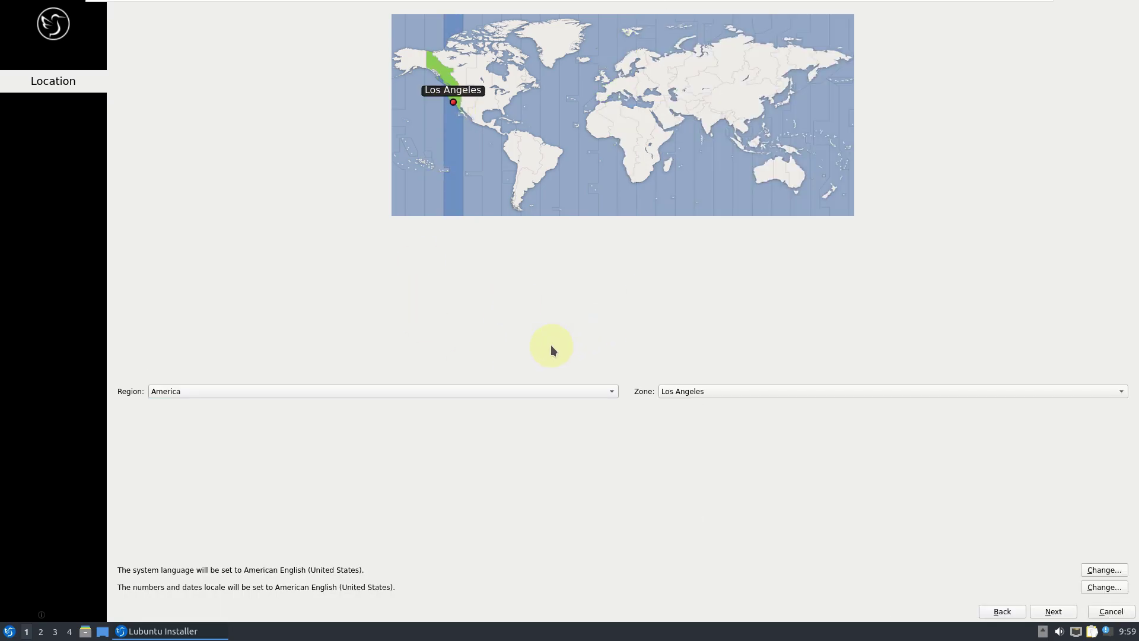
pyautogui.click(1051, 611)
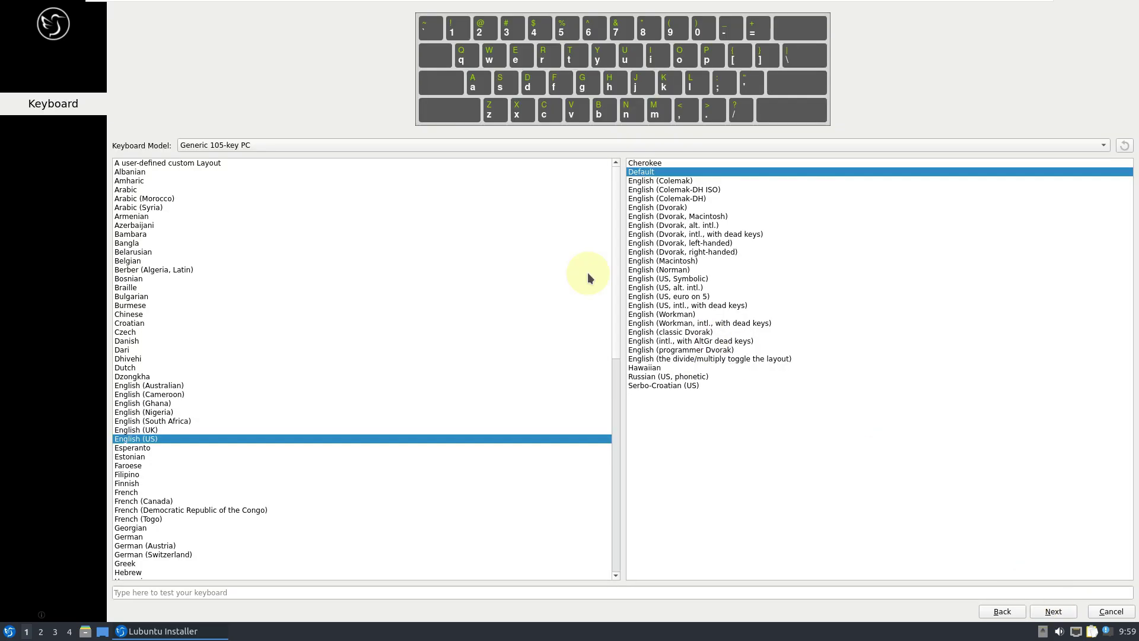
# Keep the Generic 105-key PC keyboard model and continue to partitioning.
pyautogui.click(343, 147)
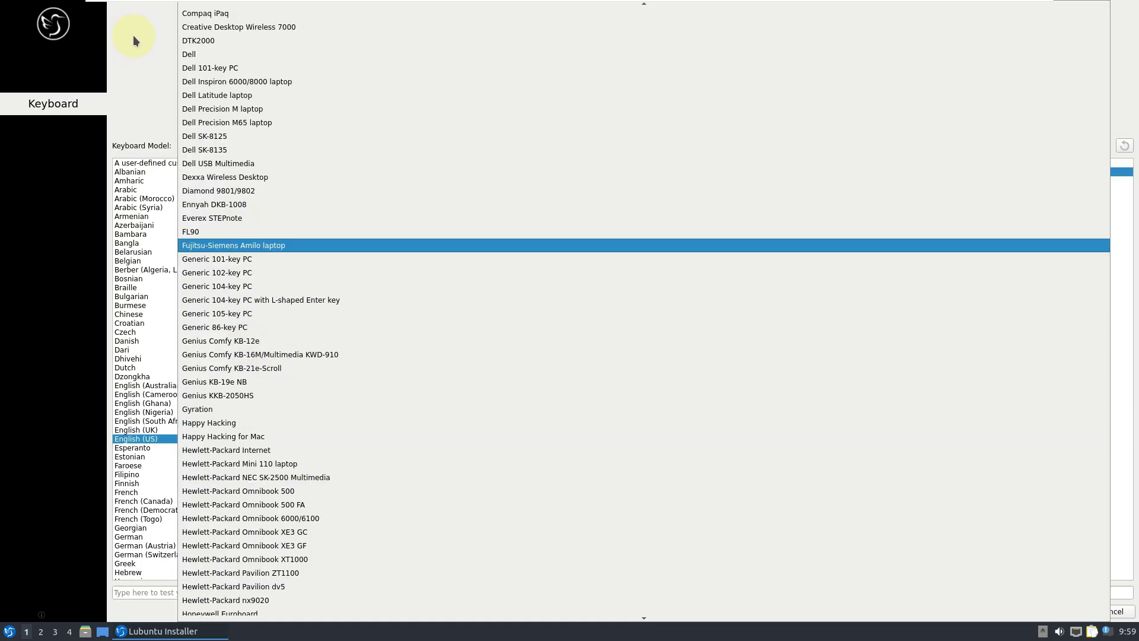
pyautogui.click(133, 35)
pyautogui.click(1054, 612)
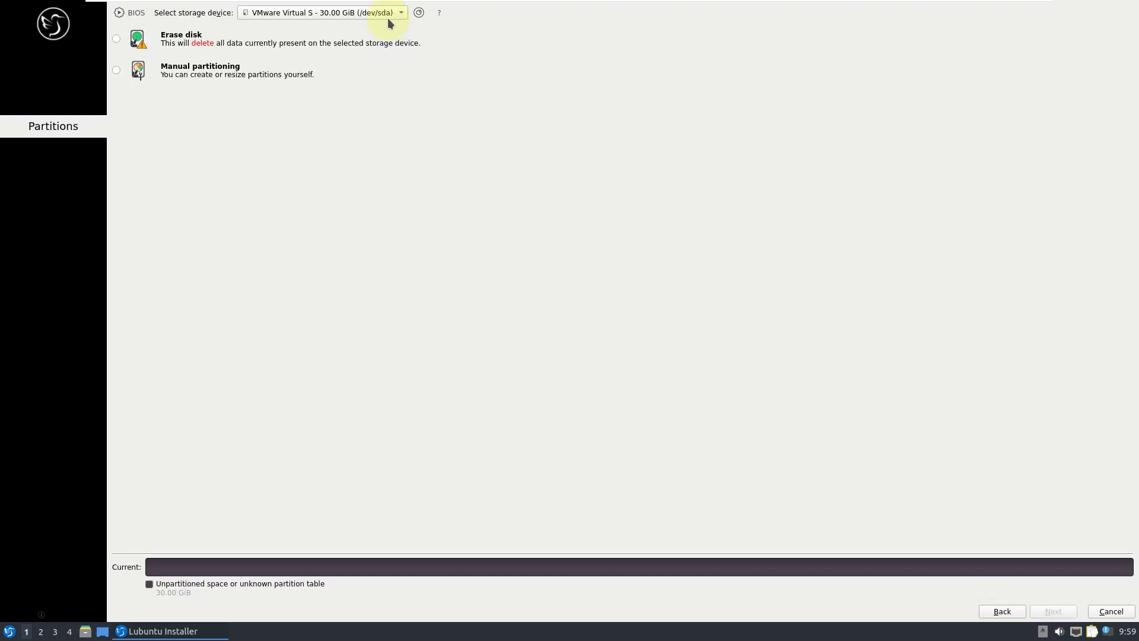
# Choose Erase disk with swap to file, no encryption, and the default boot loader location.
pyautogui.click(119, 40)
pyautogui.click(215, 73)
pyautogui.click(424, 108)
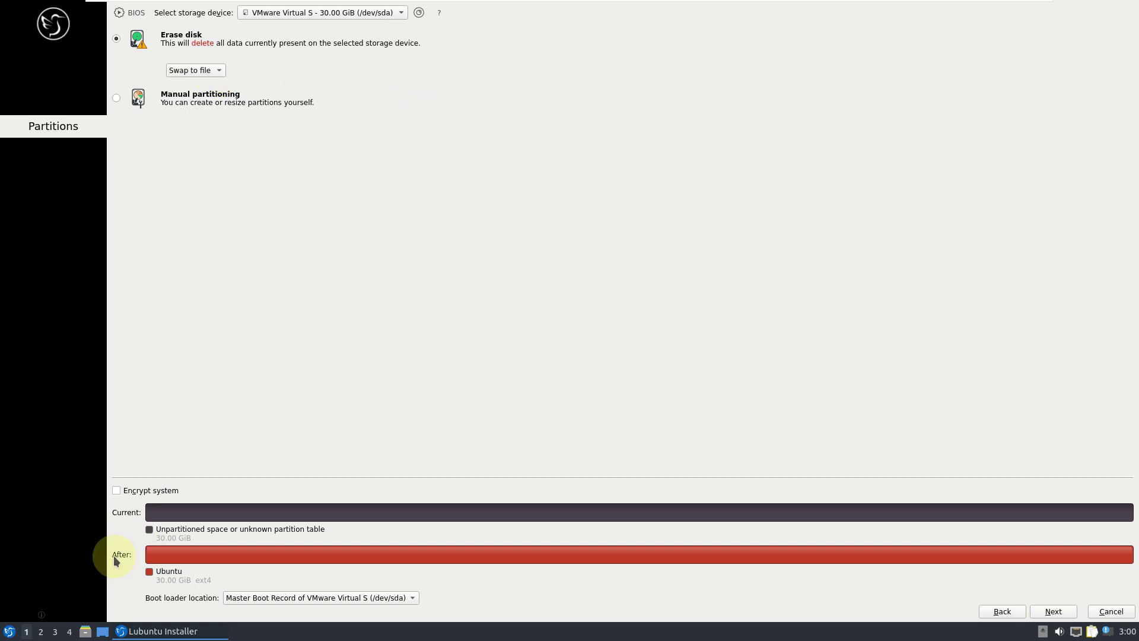
pyautogui.click(131, 490)
pyautogui.click(132, 490)
pyautogui.click(387, 597)
pyautogui.click(685, 297)
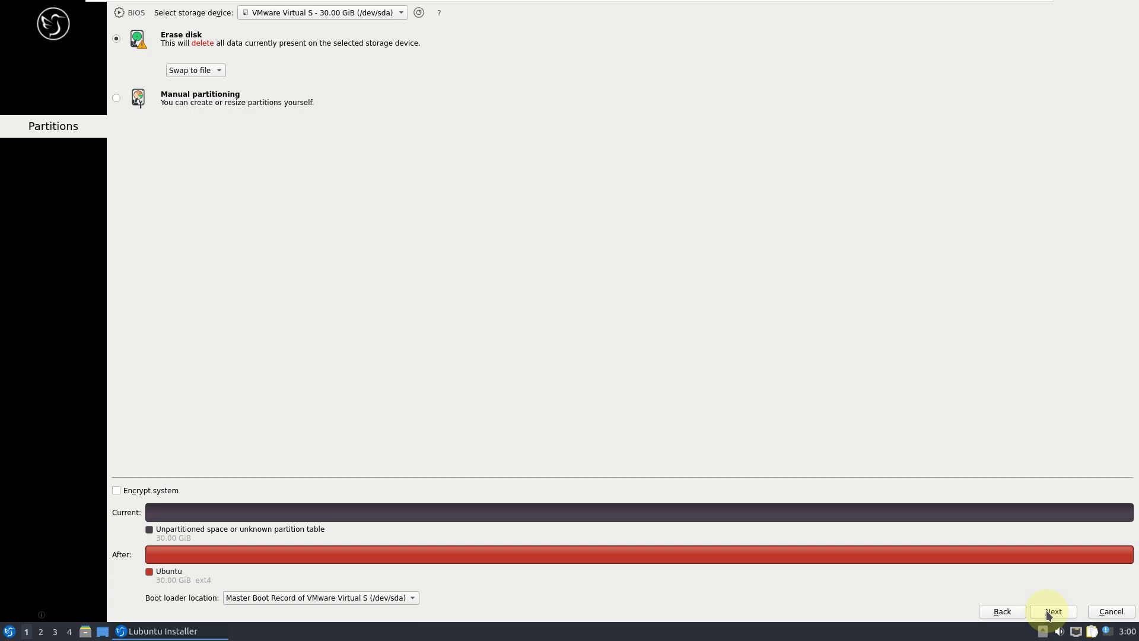
pyautogui.click(1048, 613)
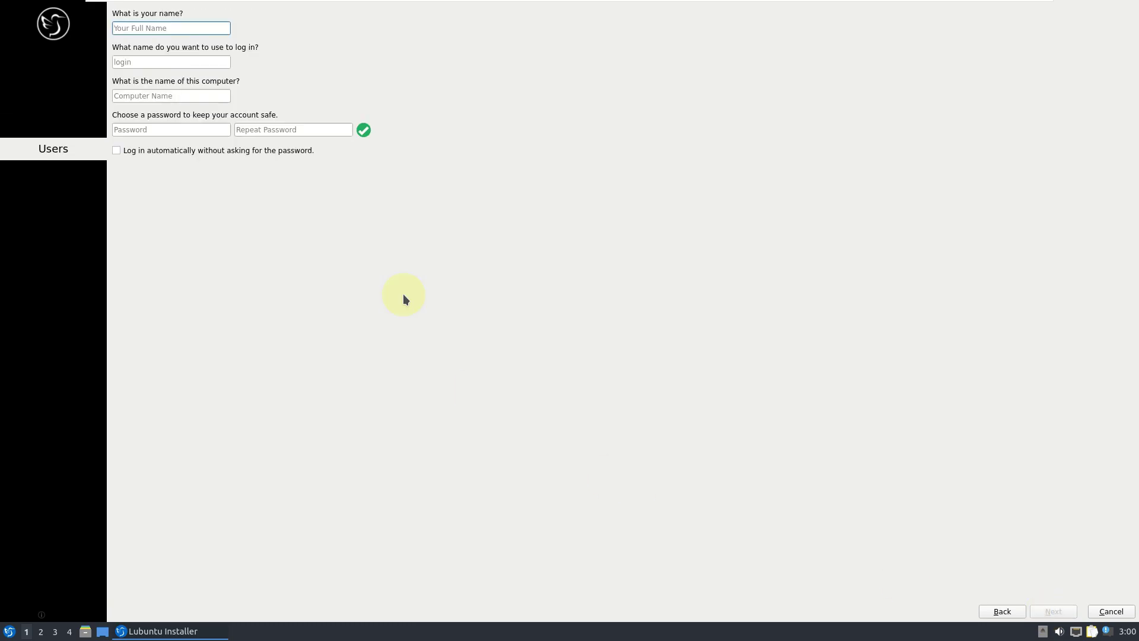
# Create an auto-login user: enter the user's name, trim the computer name, and enter the password twice.
pyautogui.click(258, 149)
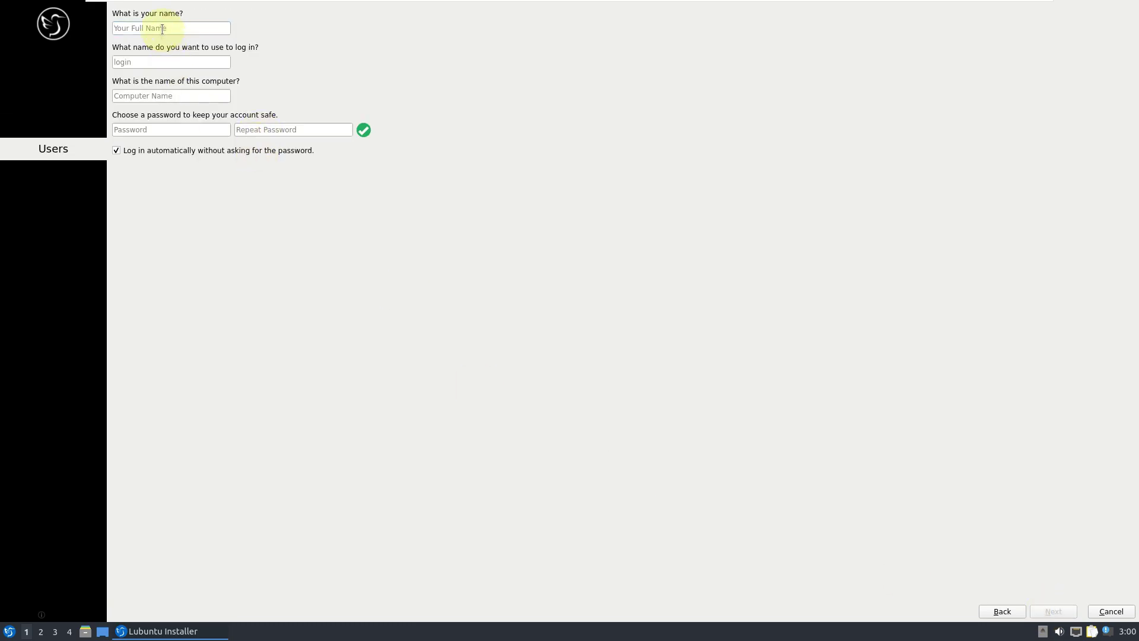
pyautogui.write('runboxing')
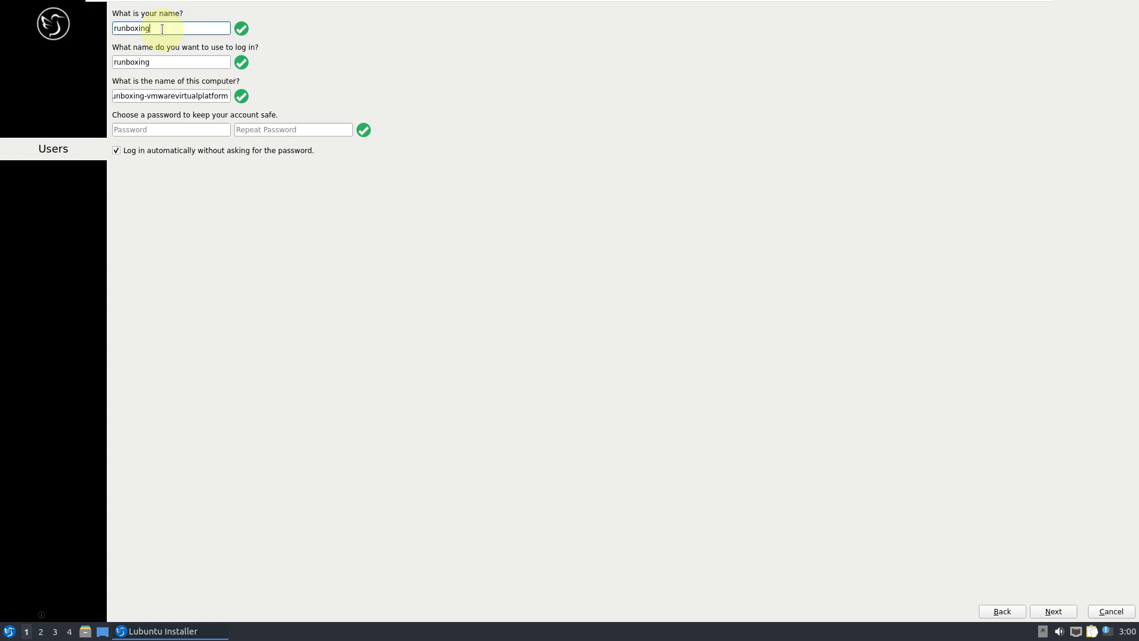
pyautogui.moveTo(146, 100); pyautogui.dragTo(113, 98)
pyautogui.press('BackSpace')
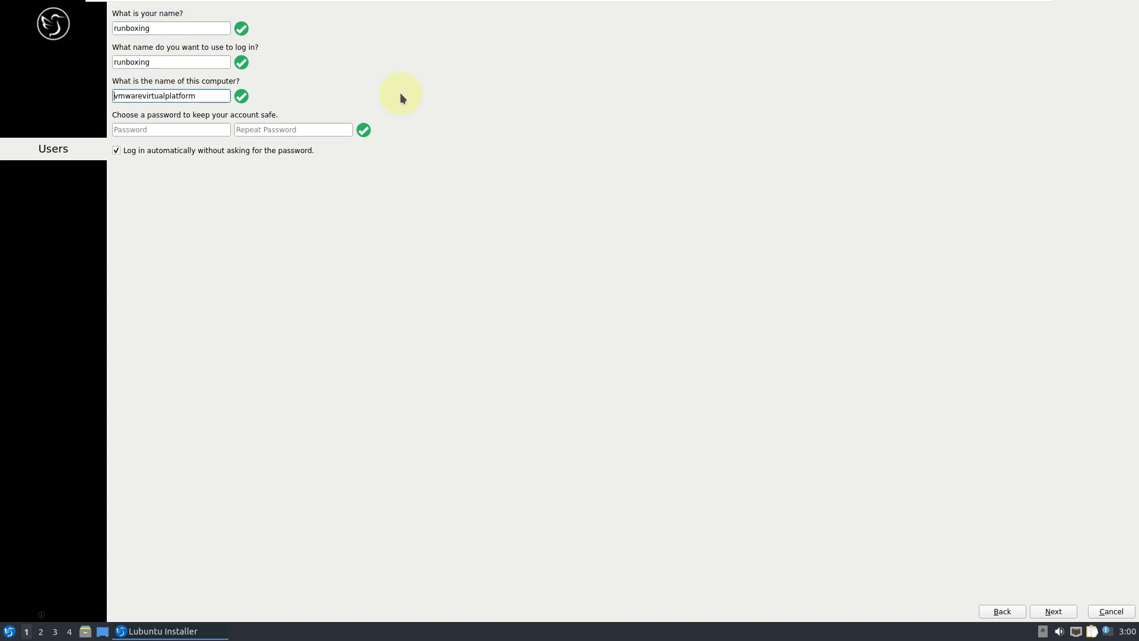
pyautogui.click(129, 132)
pyautogui.write('r')
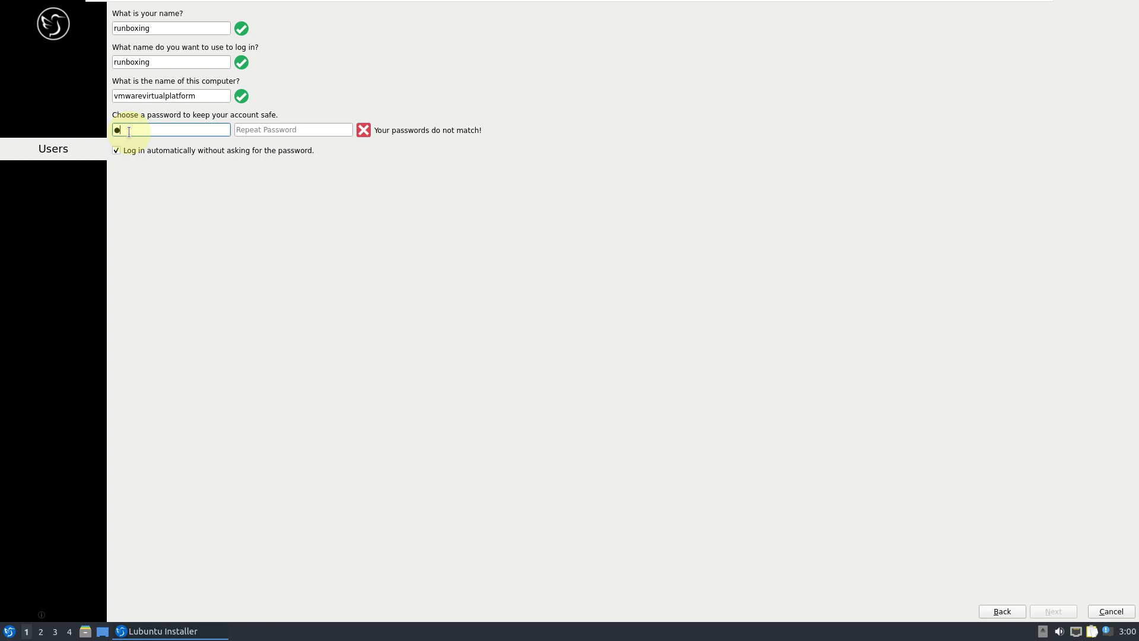
pyautogui.click(267, 129)
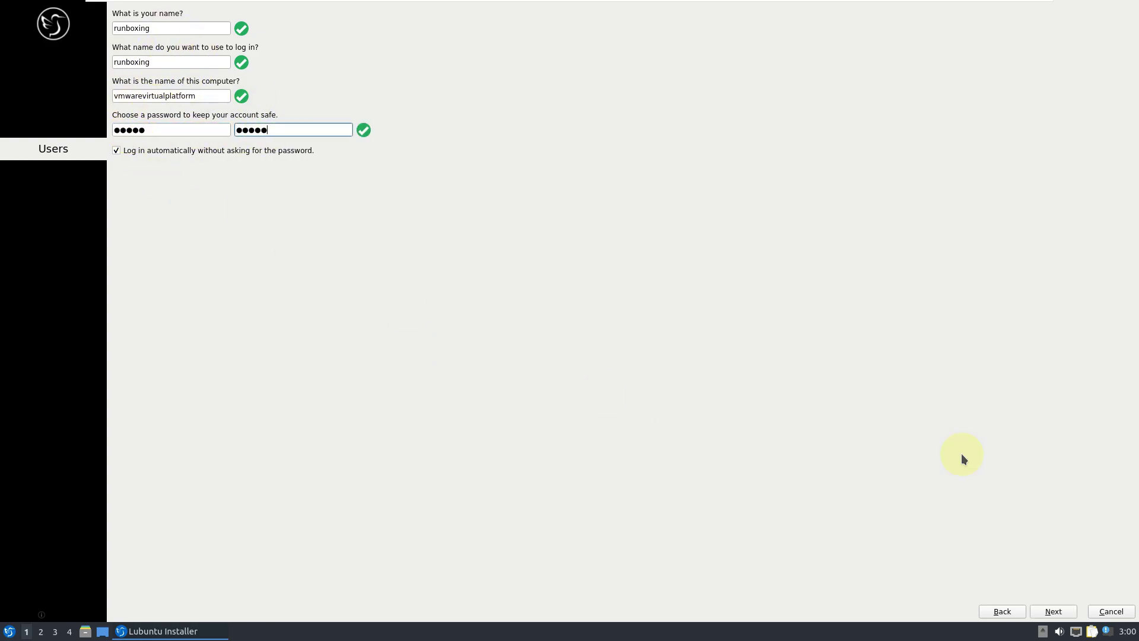
pyautogui.click(1050, 612)
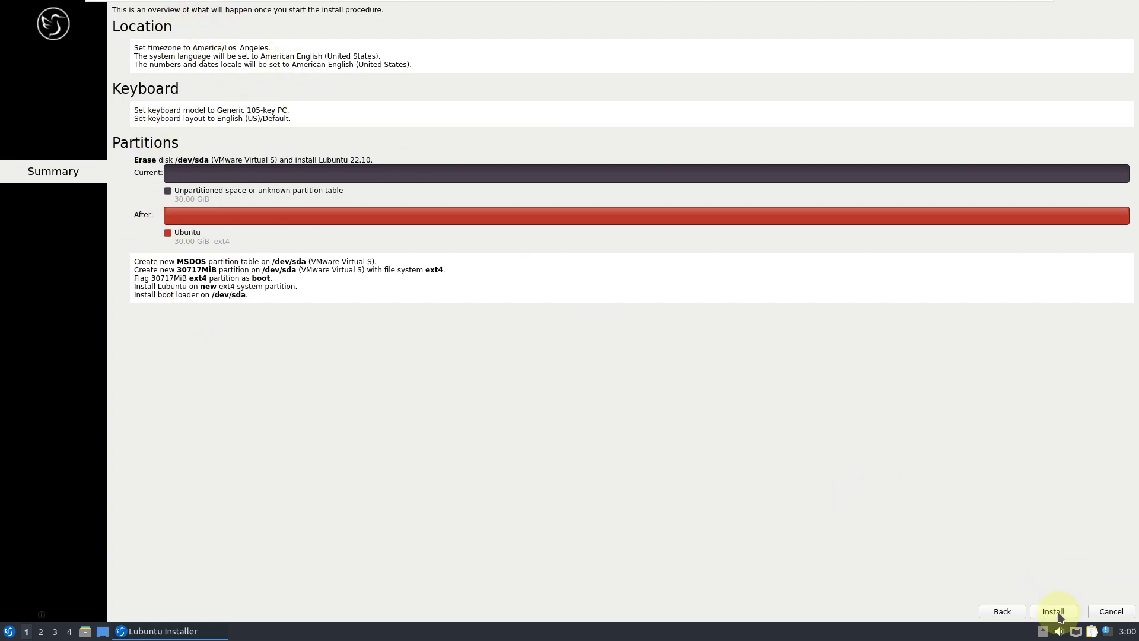
# Close the installer window and confirm cancelling the installation.
pyautogui.rightClick(192, 631)
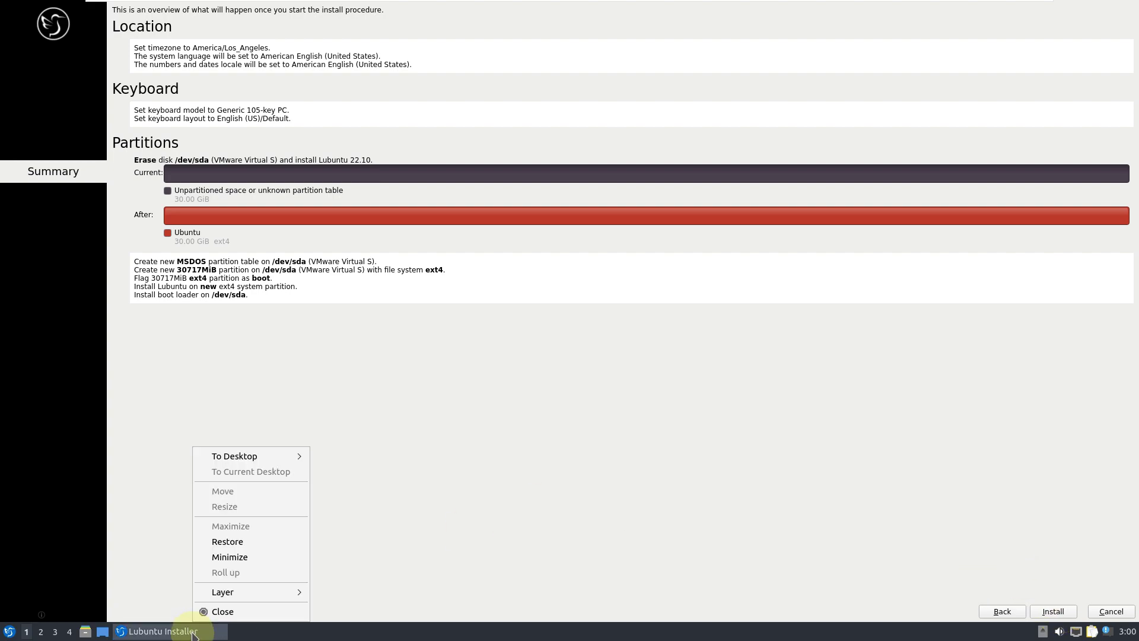
pyautogui.click(223, 612)
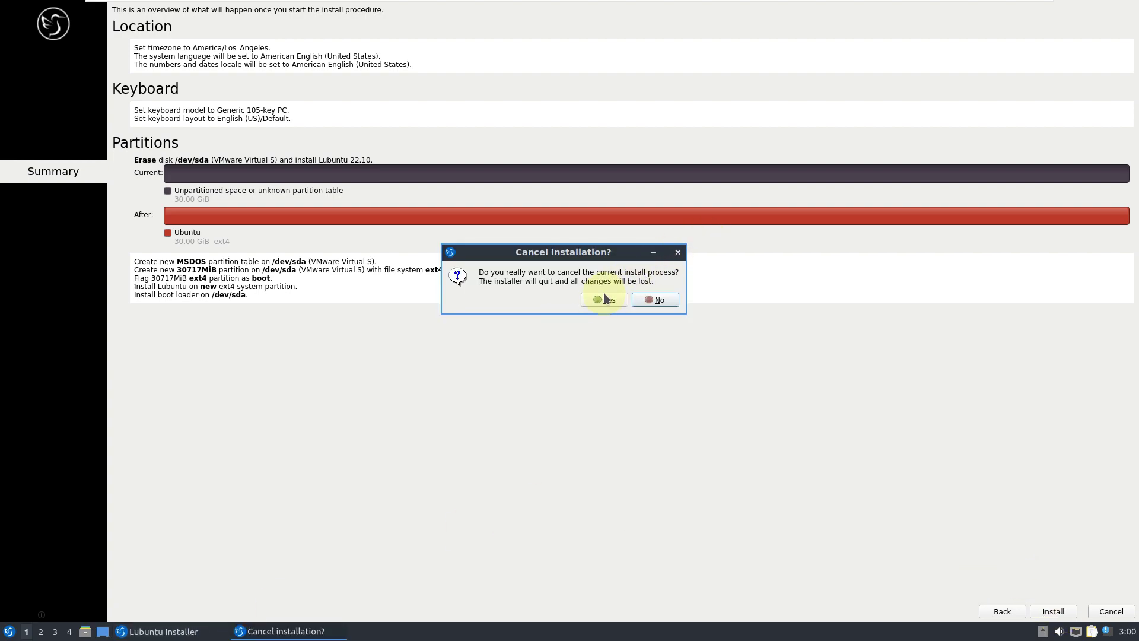
pyautogui.click(610, 297)
# View and dismiss About LXQt, then browse the Preferences and System Tools menus.
pyautogui.click(10, 632)
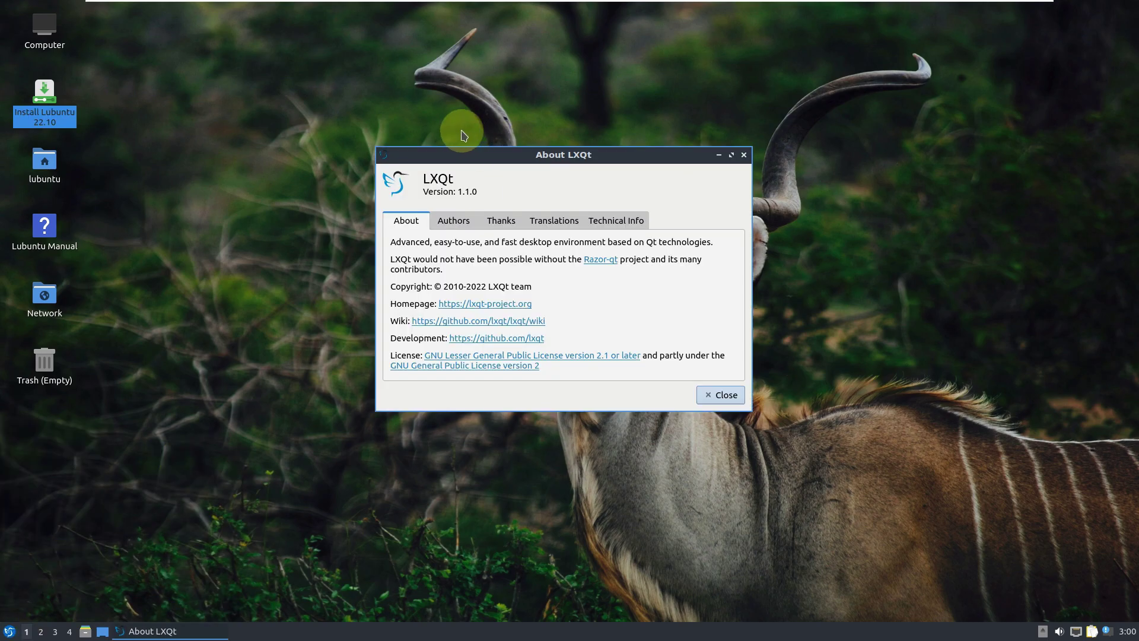
pyautogui.click(722, 394)
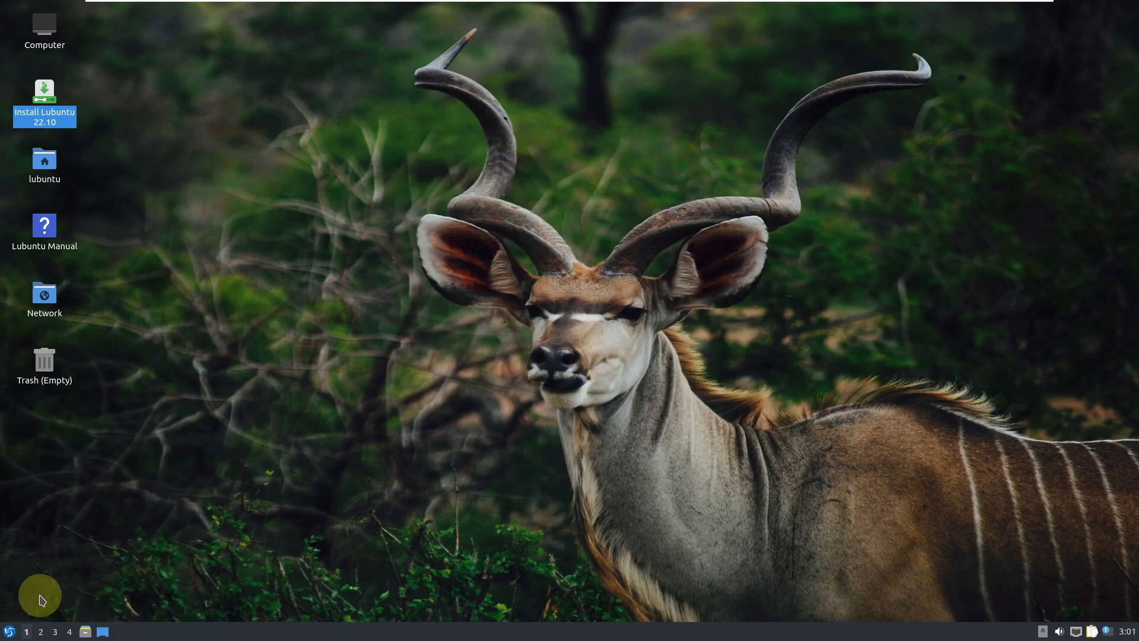
pyautogui.click(9, 631)
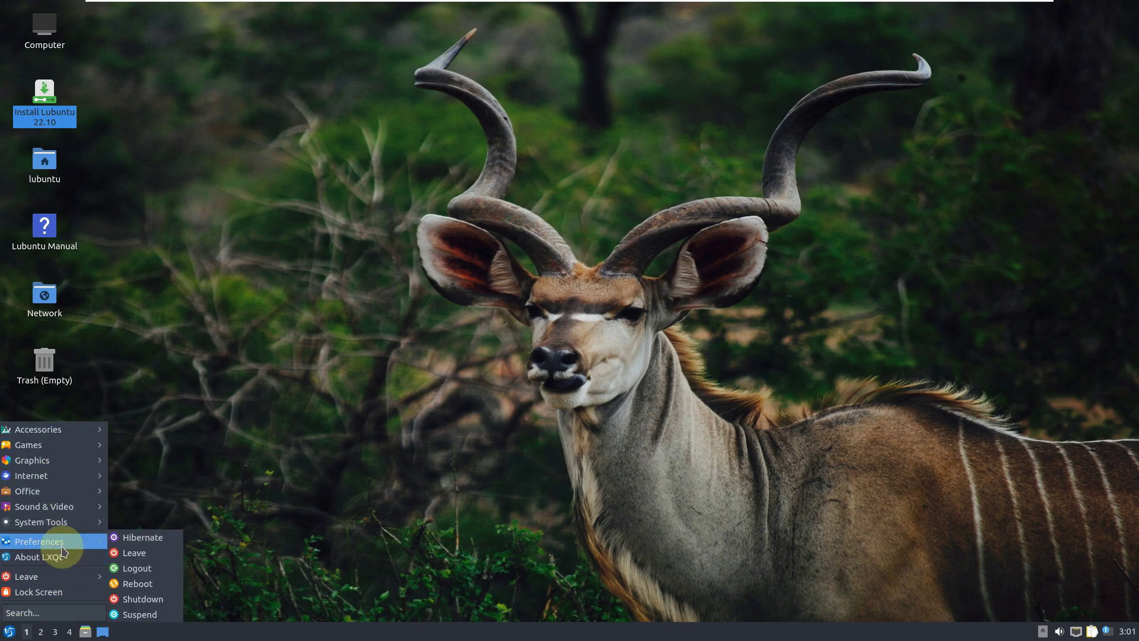
pyautogui.moveTo(65, 541)
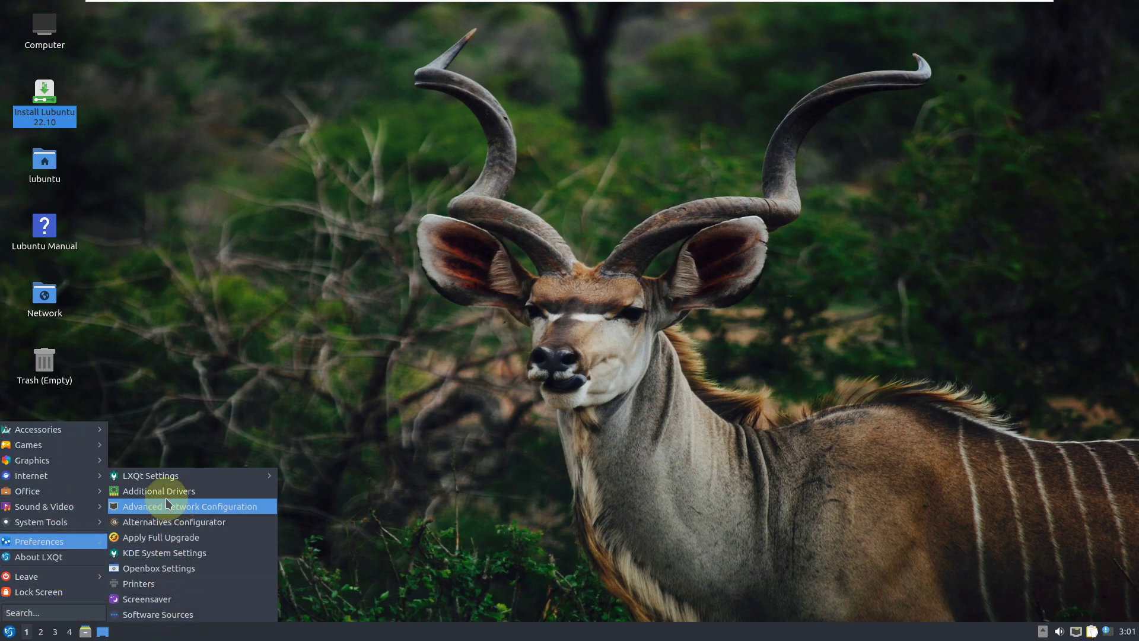
pyautogui.moveTo(158, 474)
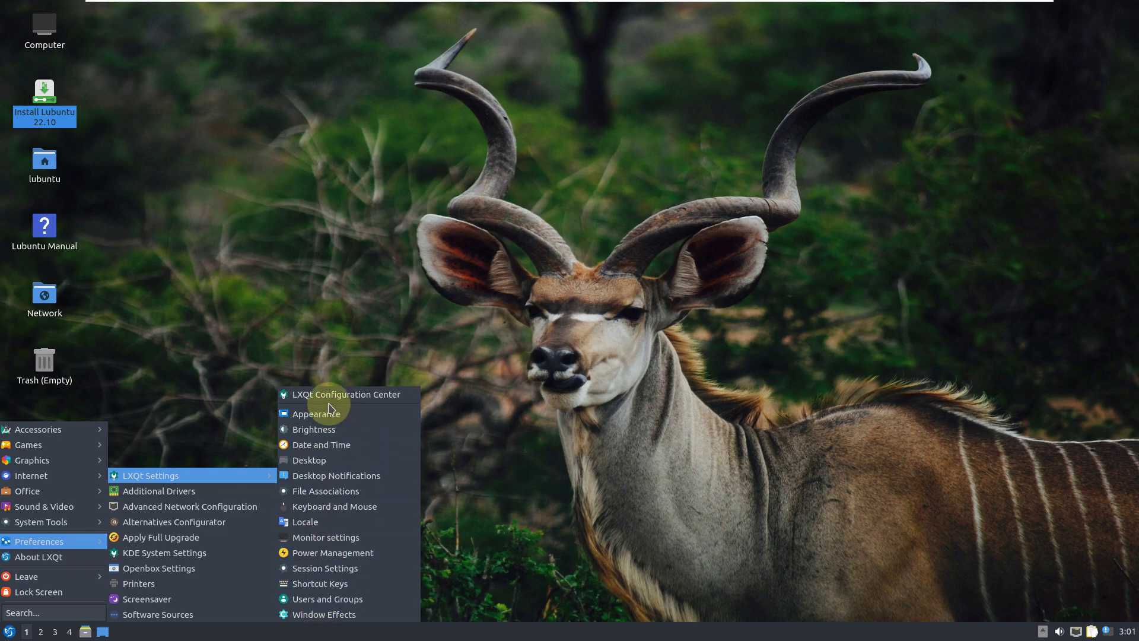
pyautogui.moveTo(54, 521)
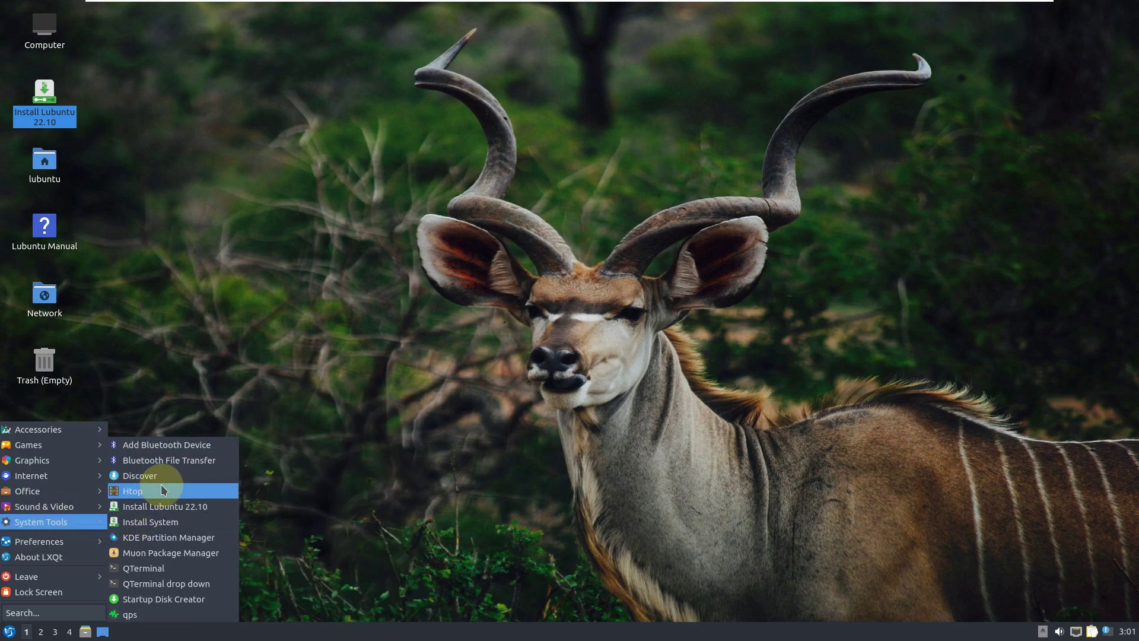
pyautogui.click(170, 625)
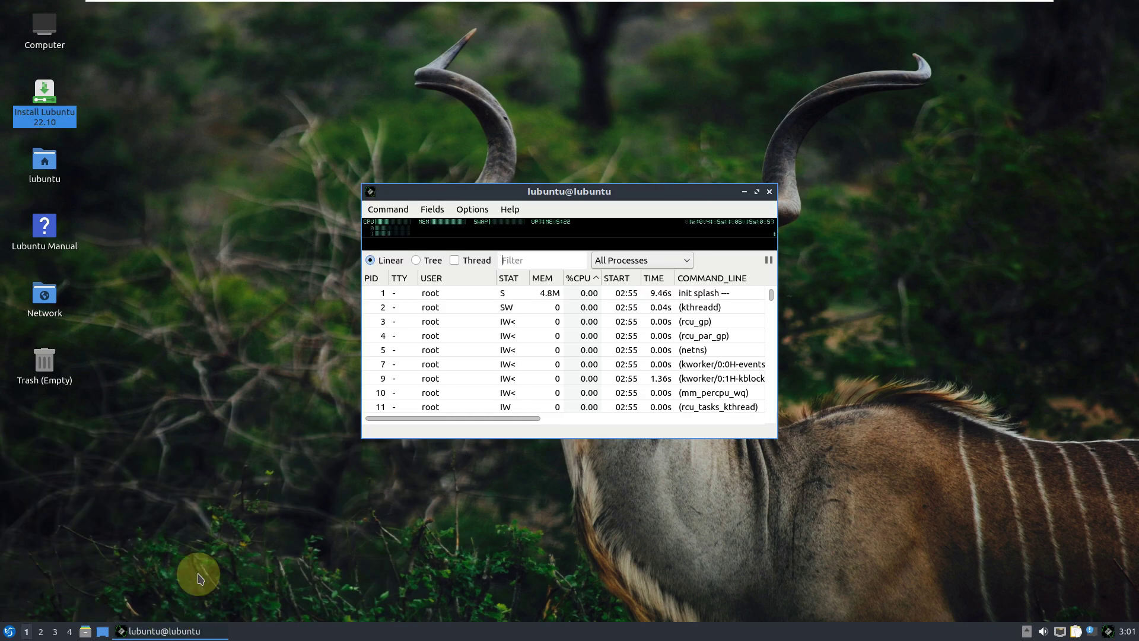
pyautogui.click(753, 189)
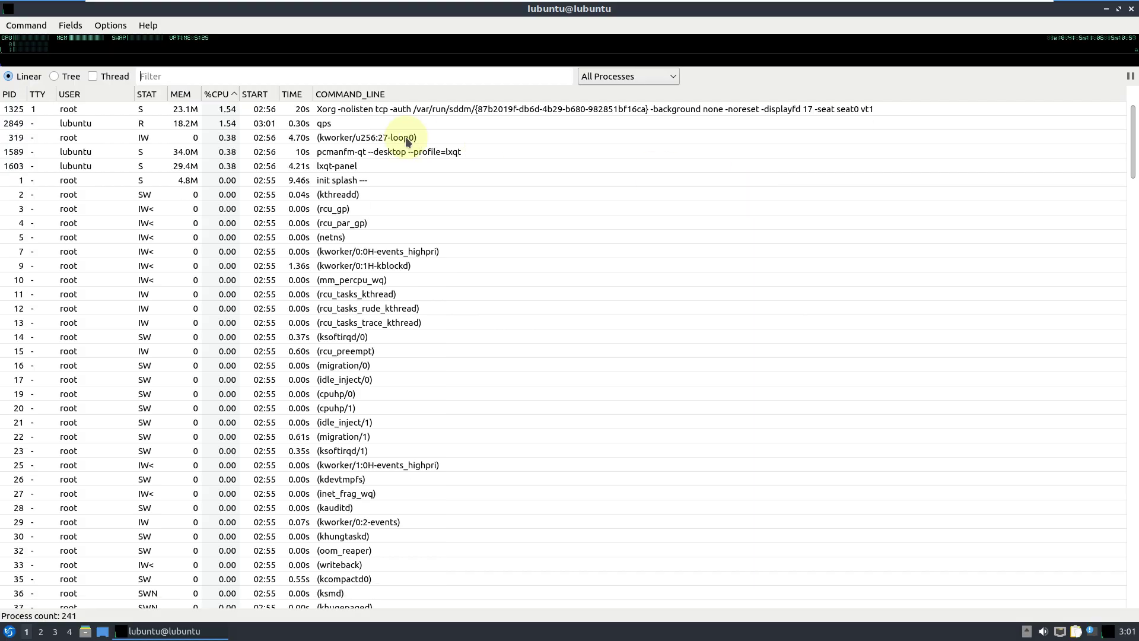
pyautogui.click(148, 25)
pyautogui.click(160, 38)
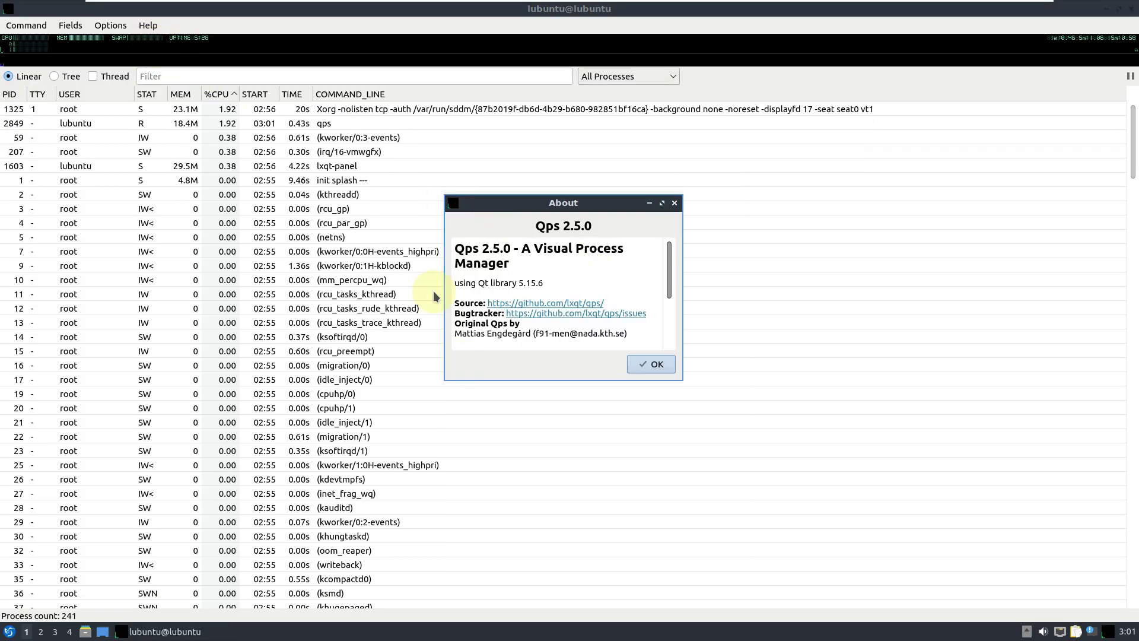
pyautogui.click(651, 364)
pyautogui.scroll(-14, 651, 366)
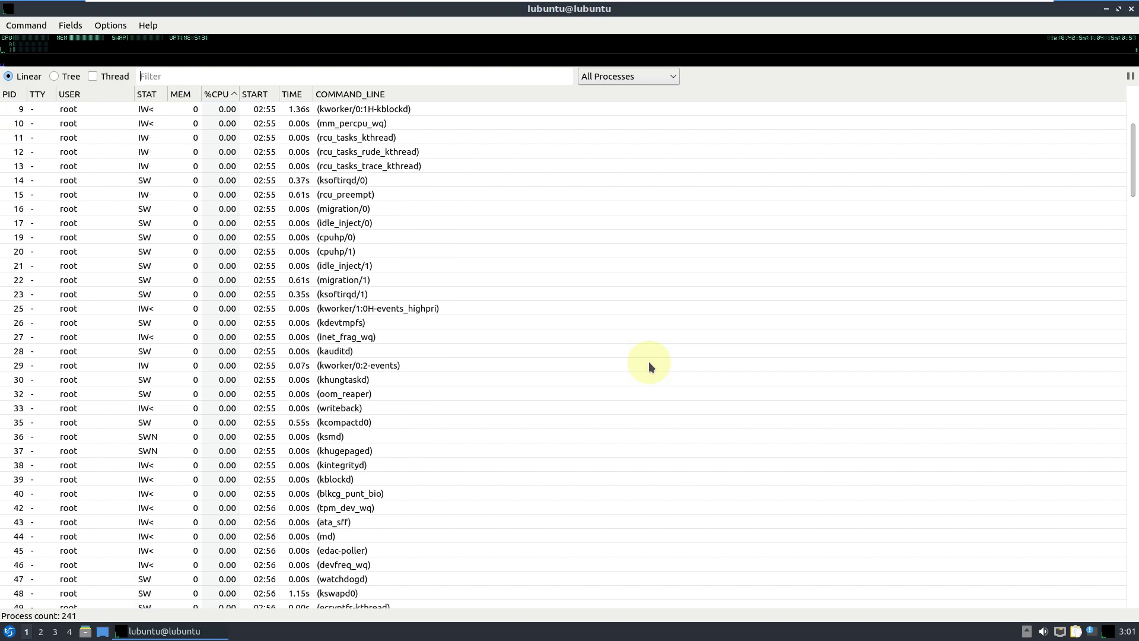
pyautogui.scroll(-20, 649, 361)
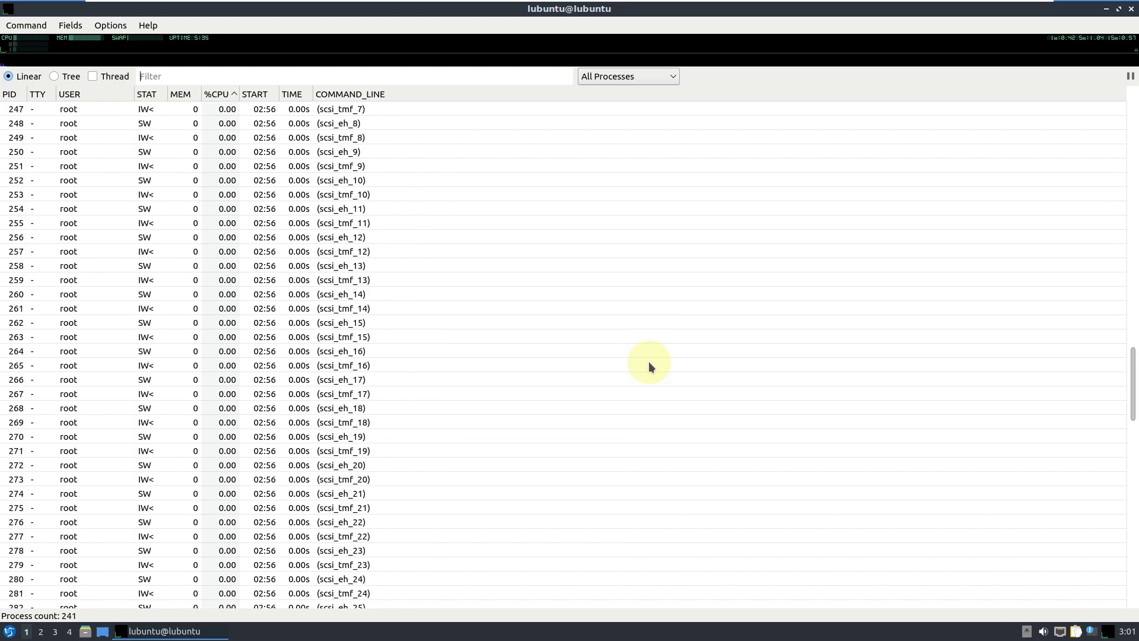
pyautogui.rightClick(160, 631)
pyautogui.click(189, 612)
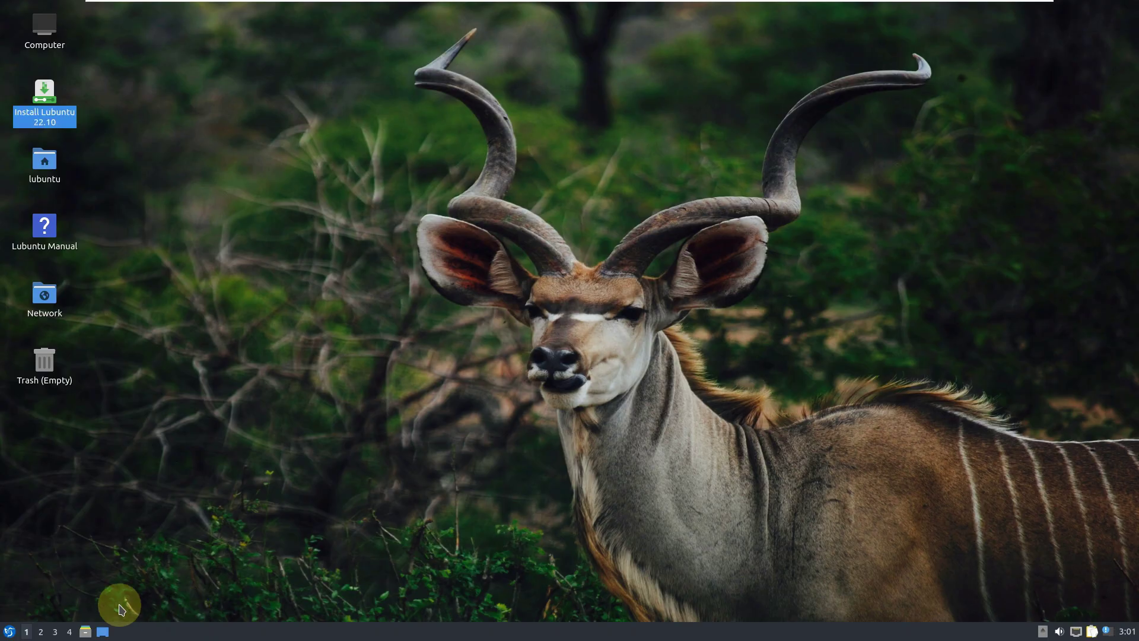
pyautogui.click(9, 631)
pyautogui.moveTo(70, 537)
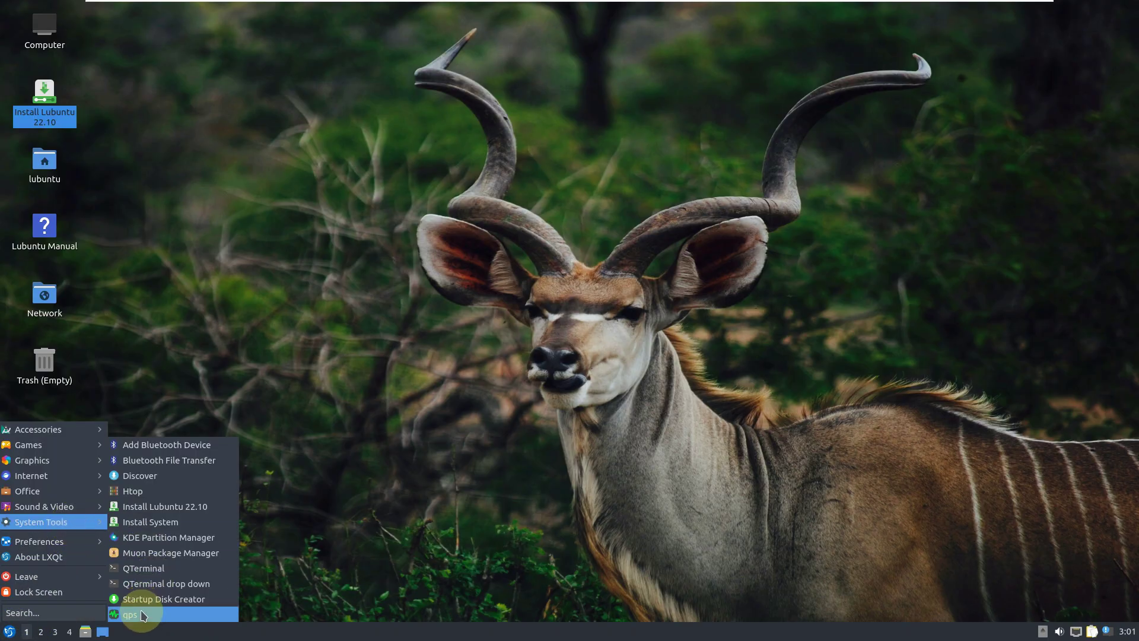
pyautogui.click(157, 490)
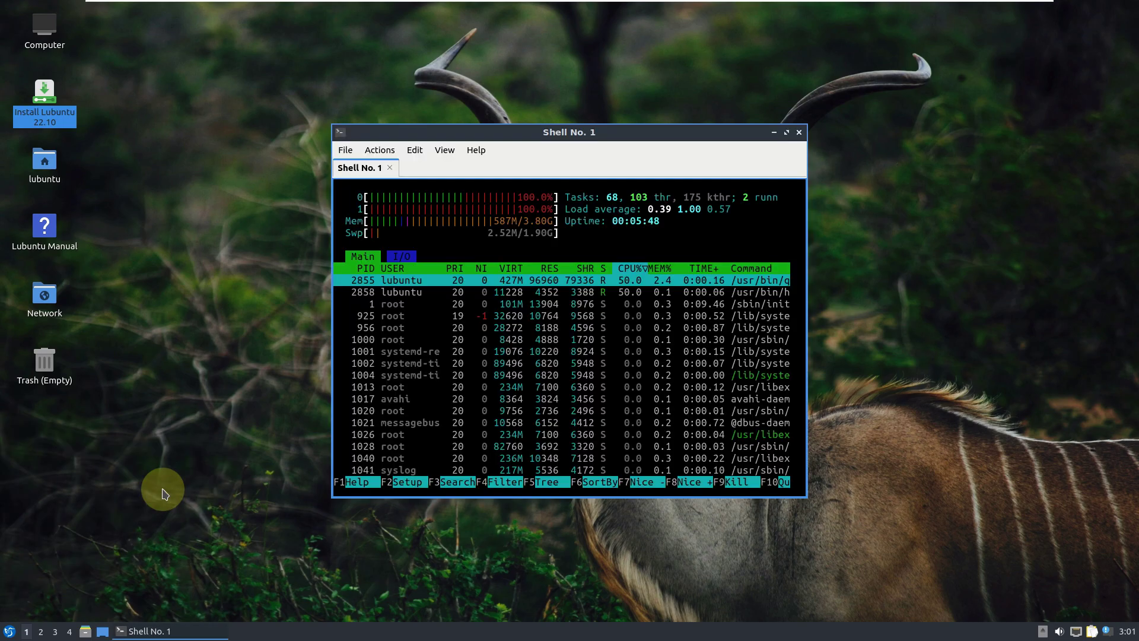
pyautogui.click(785, 135)
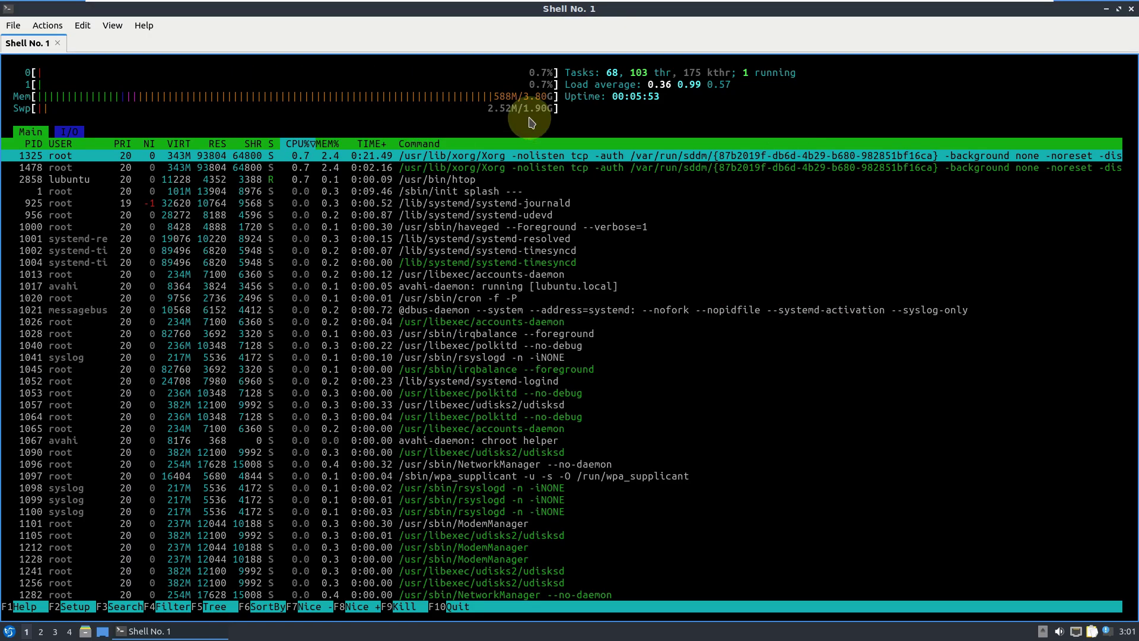
pyautogui.click(150, 28)
pyautogui.click(157, 48)
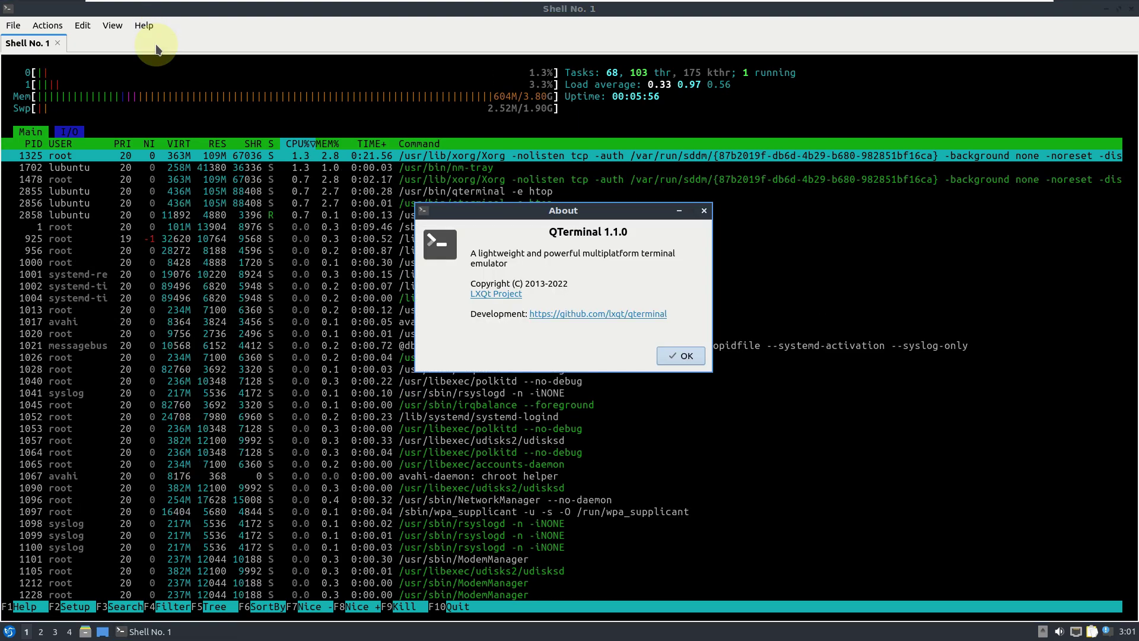
pyautogui.click(681, 356)
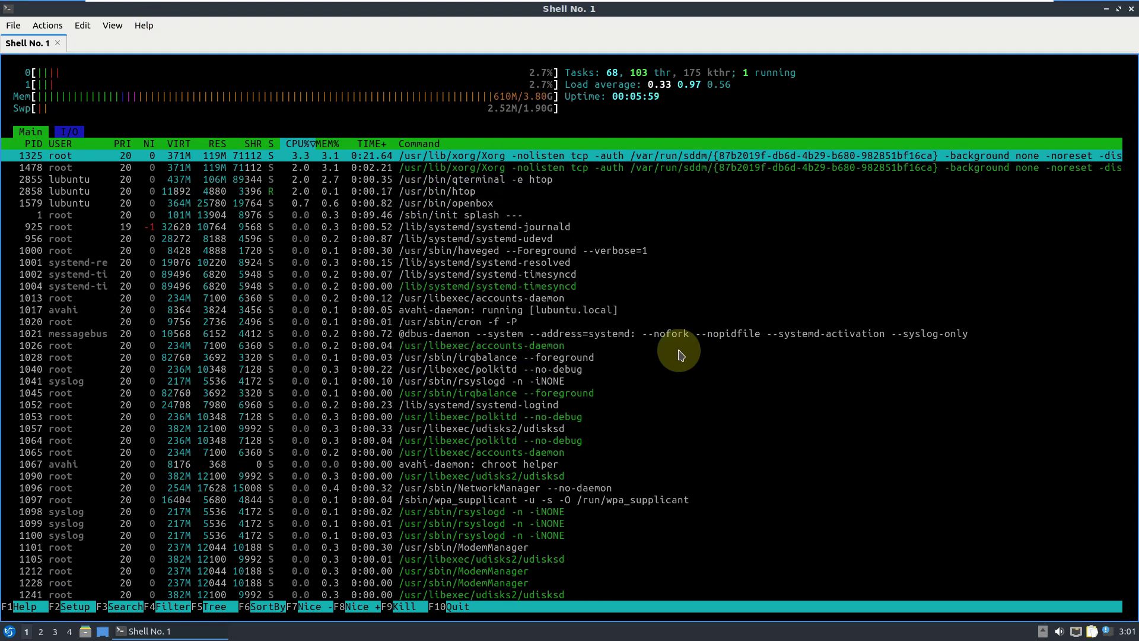
pyautogui.click(683, 315)
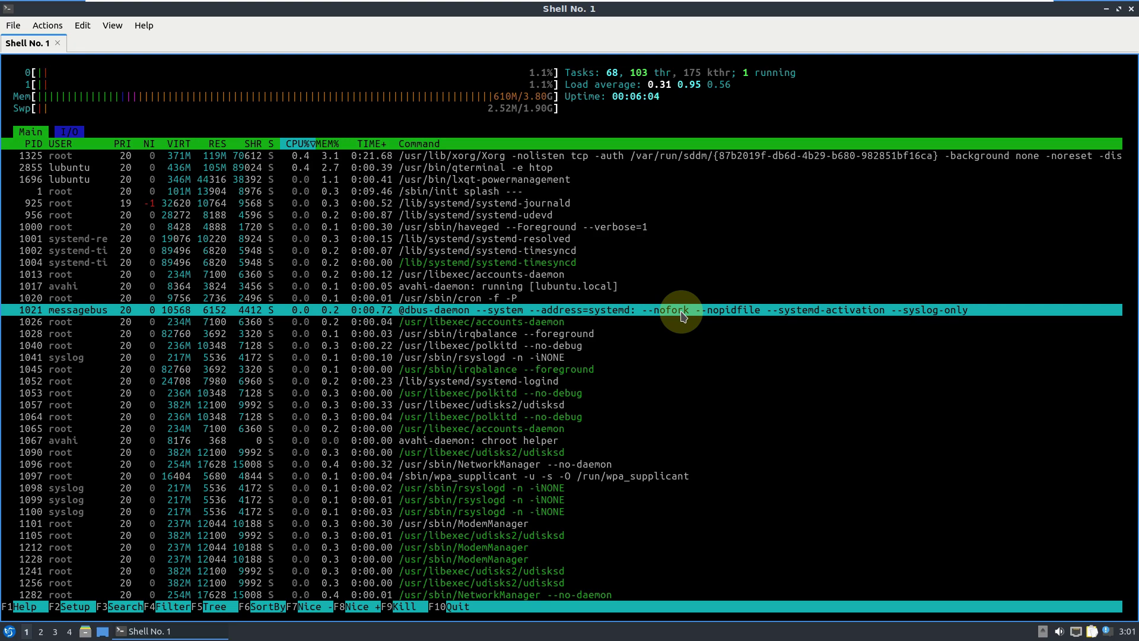
pyautogui.press('F5')
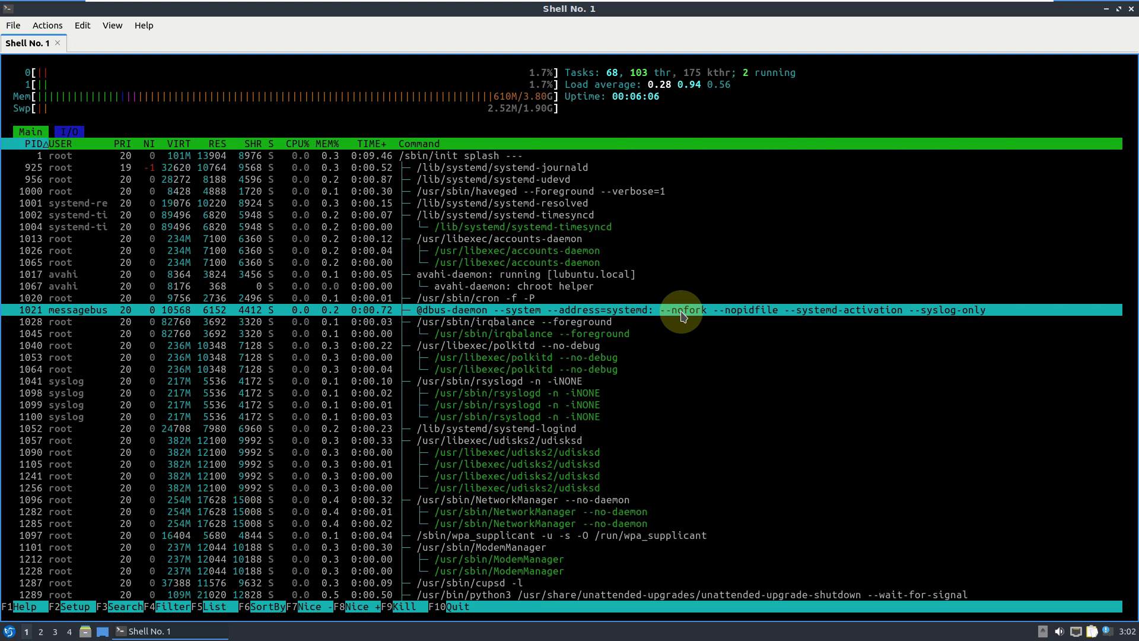
pyautogui.scroll(-10, 683, 315)
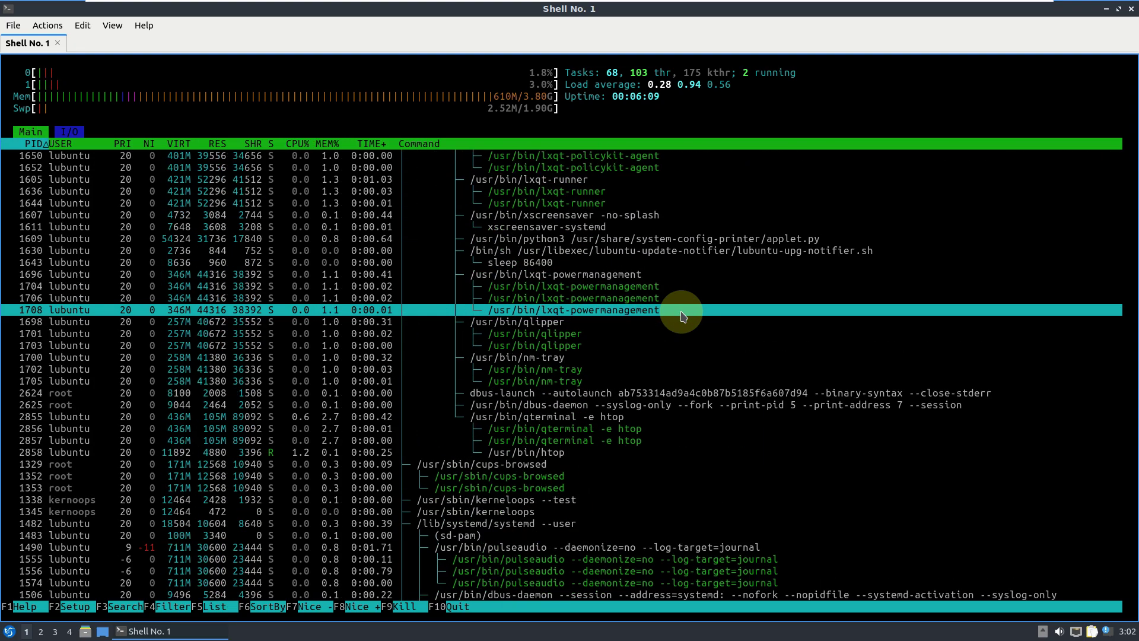
pyautogui.scroll(-3, 683, 315)
pyautogui.scroll(10, 683, 315)
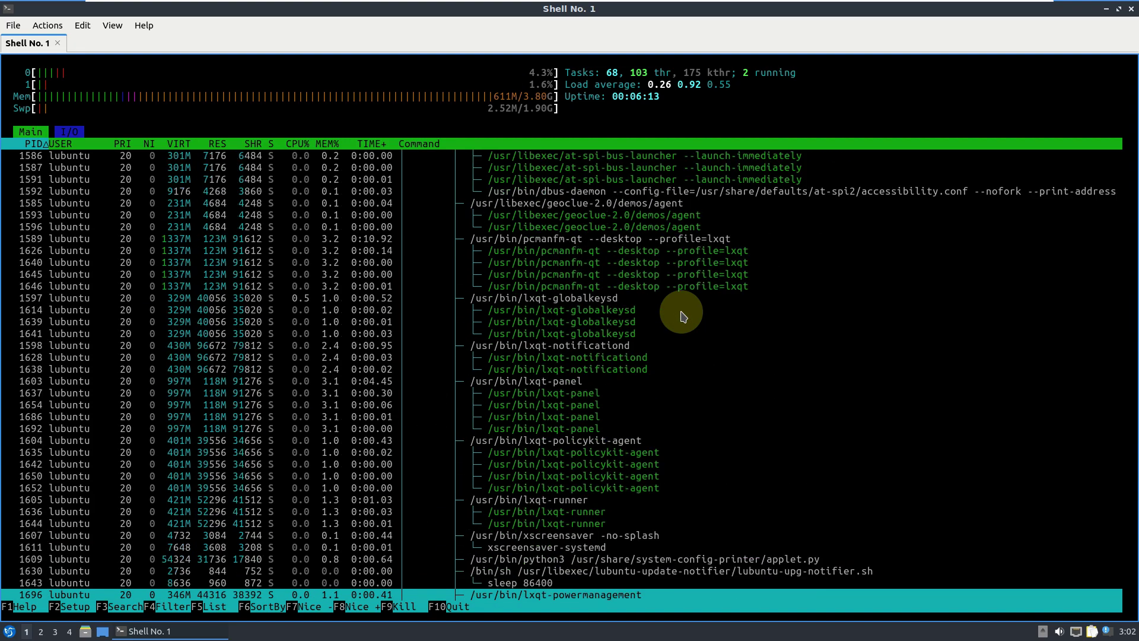
pyautogui.click(1130, 11)
pyautogui.click(557, 308)
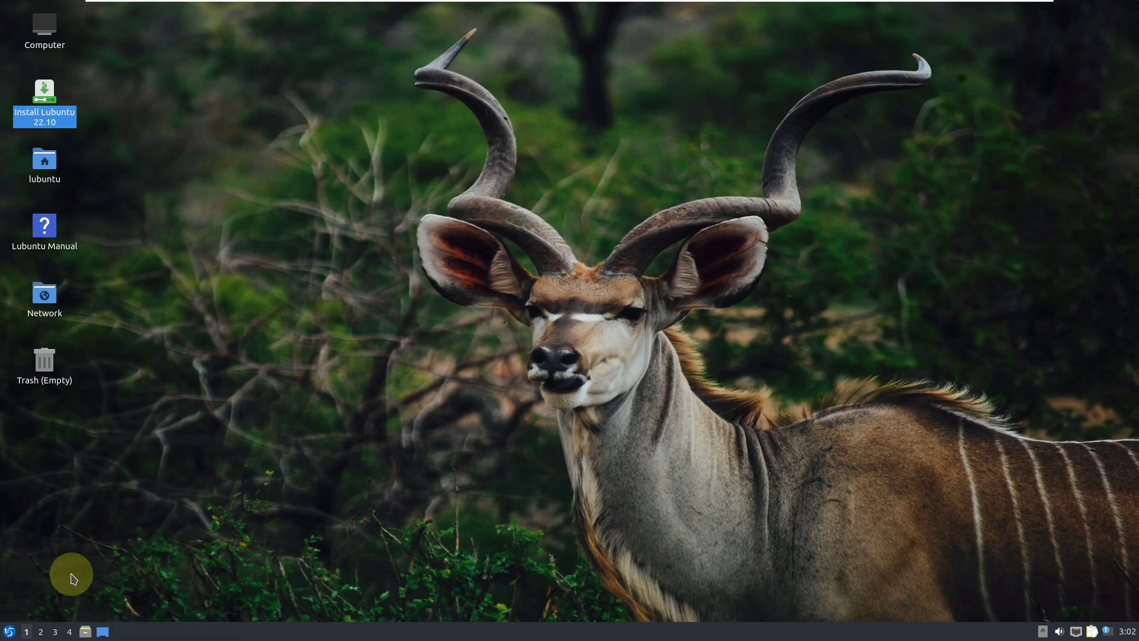
# Open QTerminal, run neofetch and select its output, then run the inxi graphics report.
pyautogui.click(16, 630)
pyautogui.moveTo(54, 521)
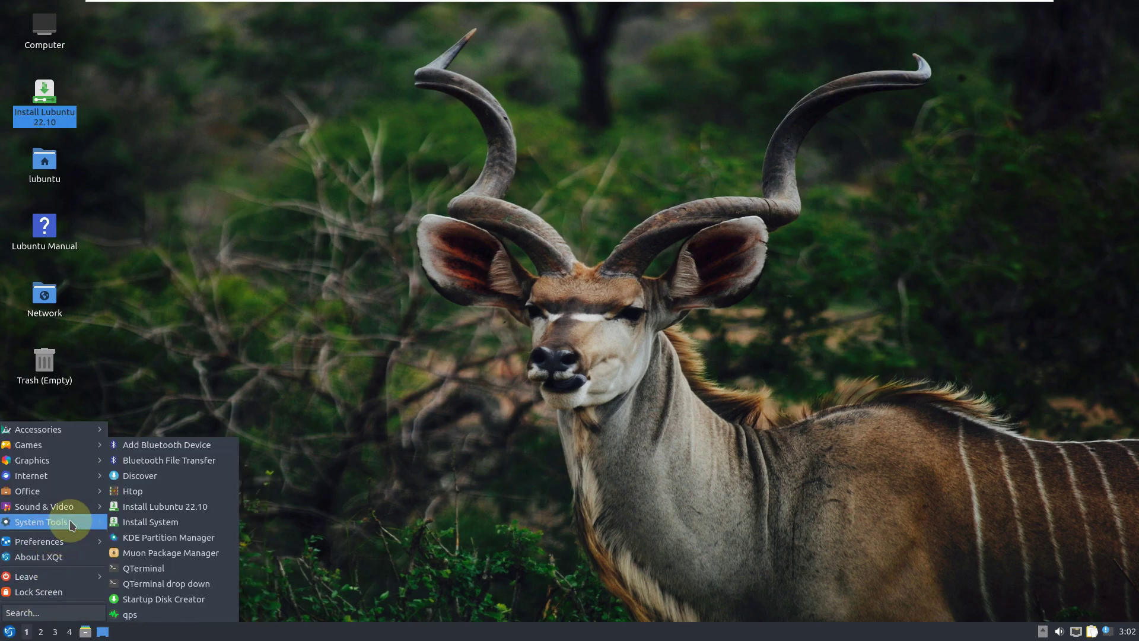
pyautogui.click(162, 570)
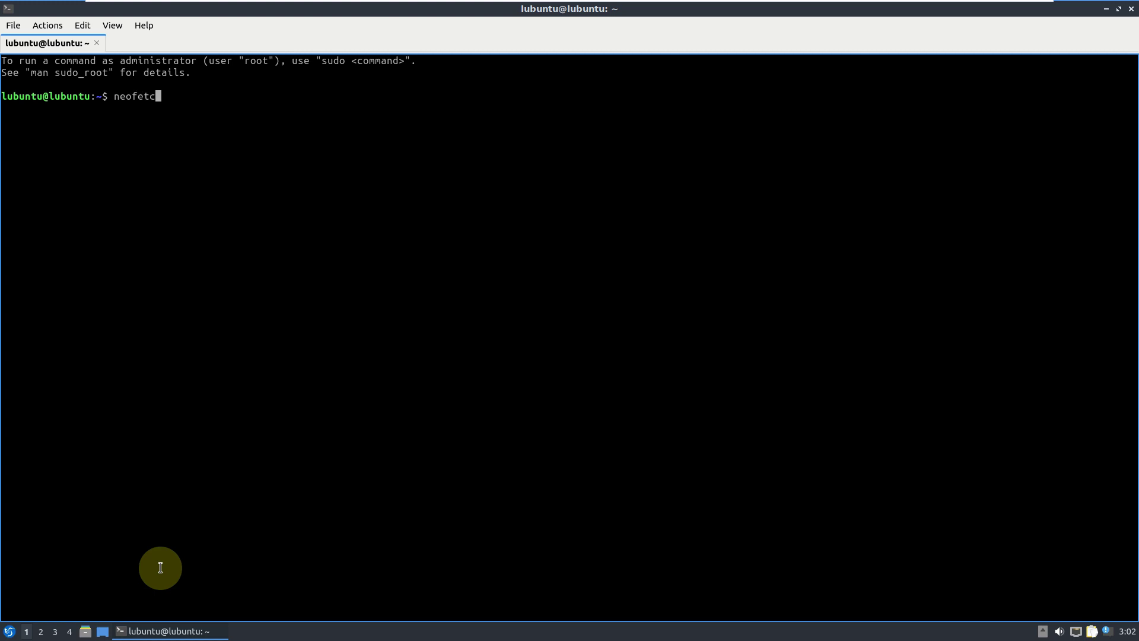
pyautogui.write('neofetch')
pyautogui.press('Return')
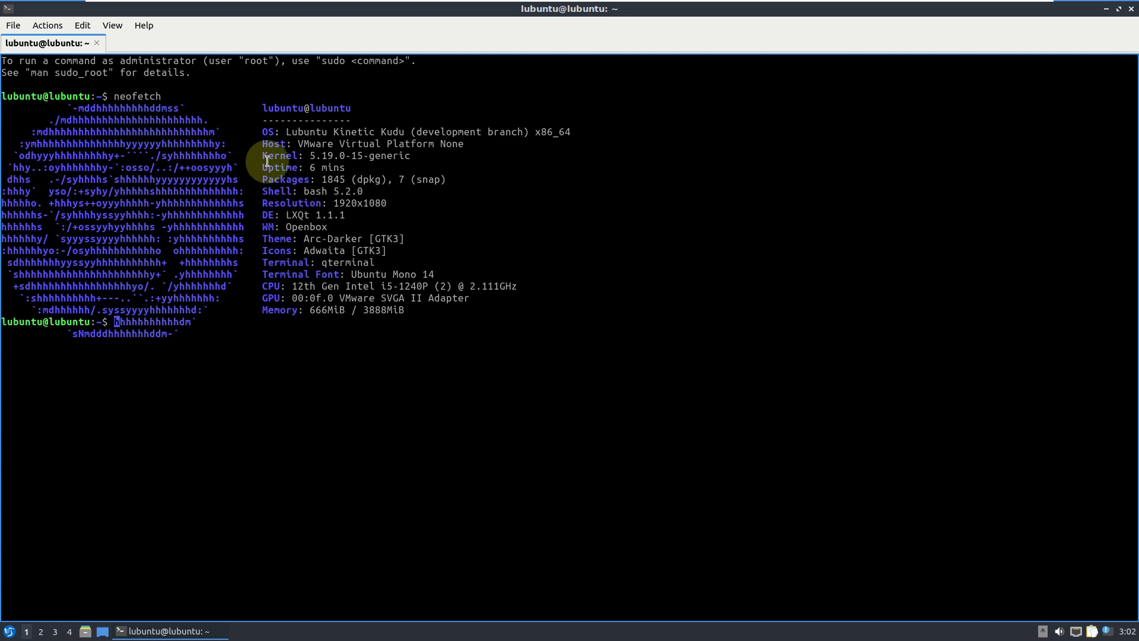
pyautogui.moveTo(263, 106); pyautogui.dragTo(489, 323)
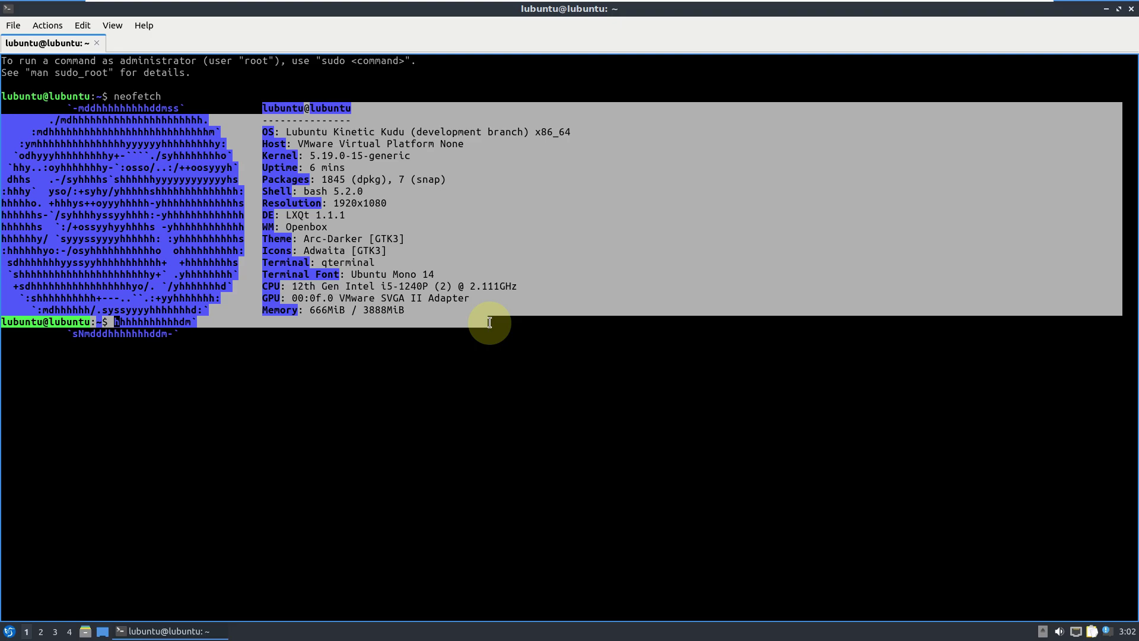
pyautogui.click(394, 359)
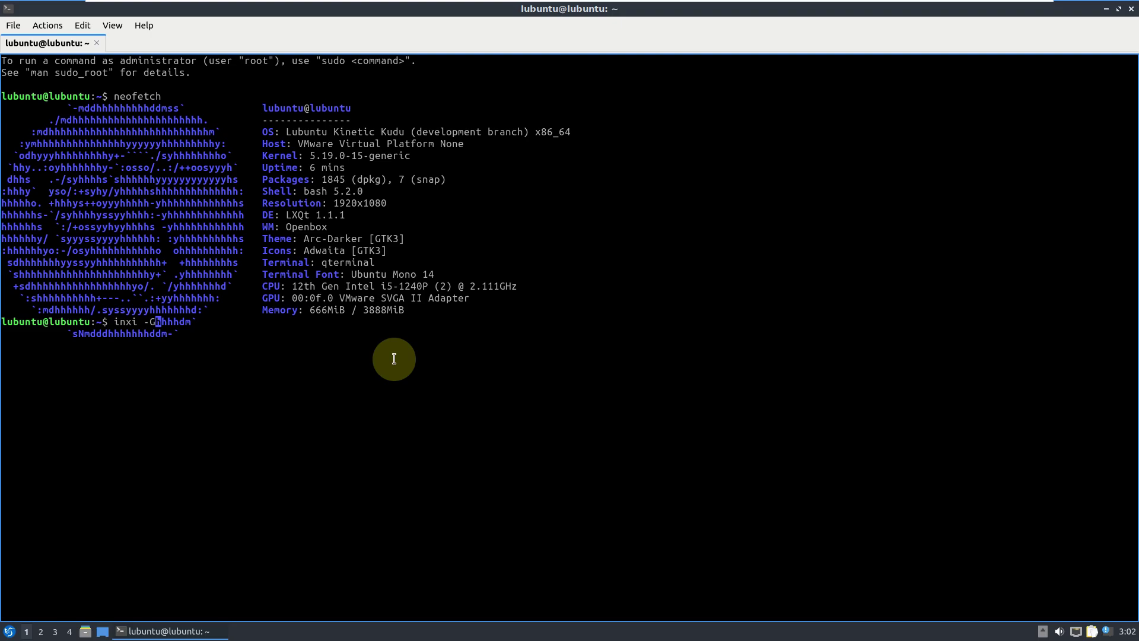
pyautogui.press('Return')
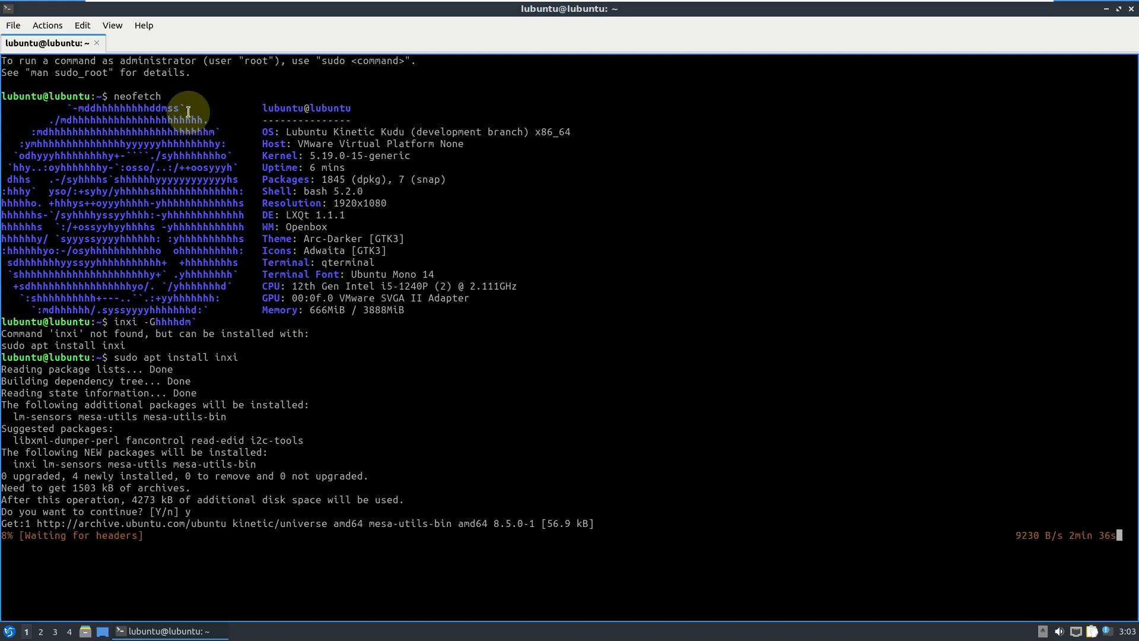
# View and dismiss QTerminal's About and About Qt dialogs.
pyautogui.click(151, 29)
pyautogui.click(161, 44)
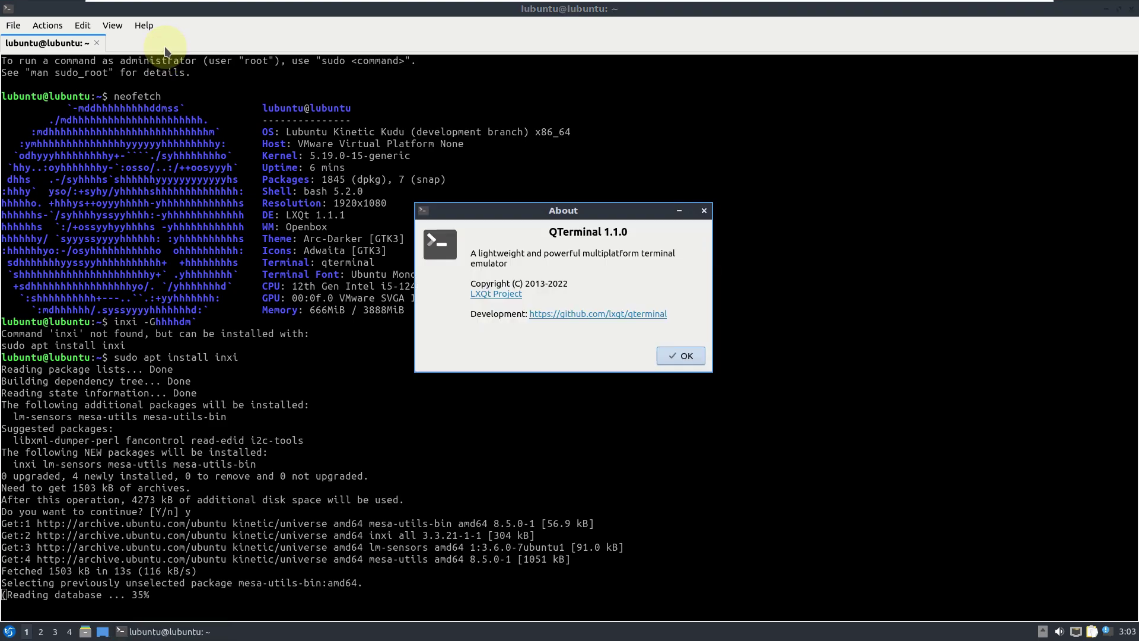
pyautogui.click(689, 363)
pyautogui.click(147, 25)
pyautogui.click(166, 57)
pyautogui.click(742, 420)
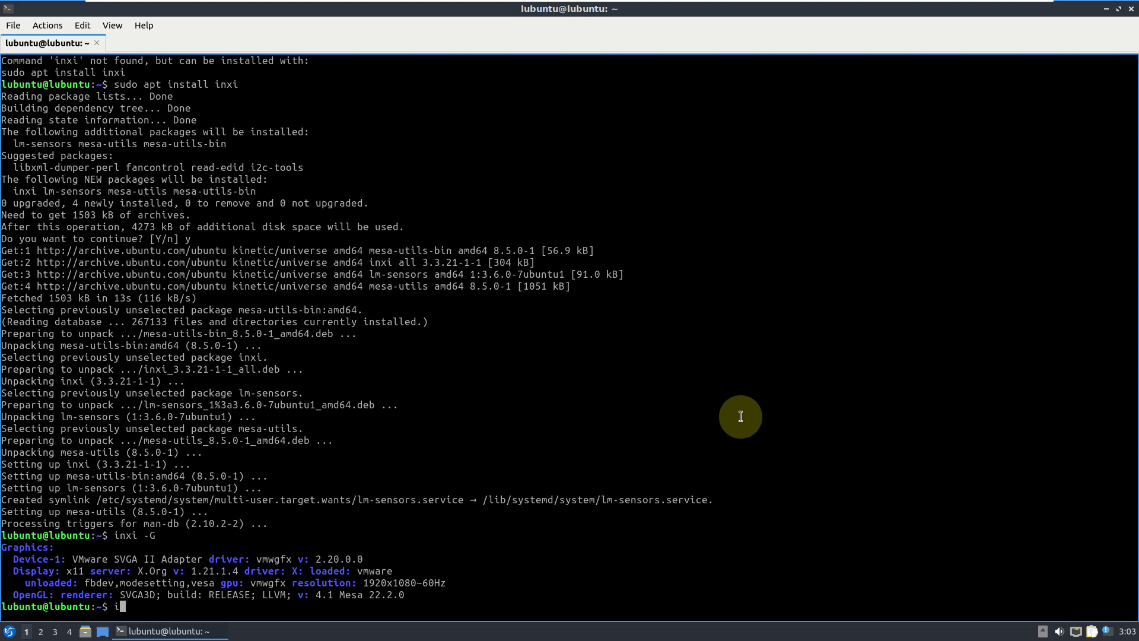
# Run inxi -b and cat /etc/issue, selecting parts of their output.
pyautogui.press('Return')
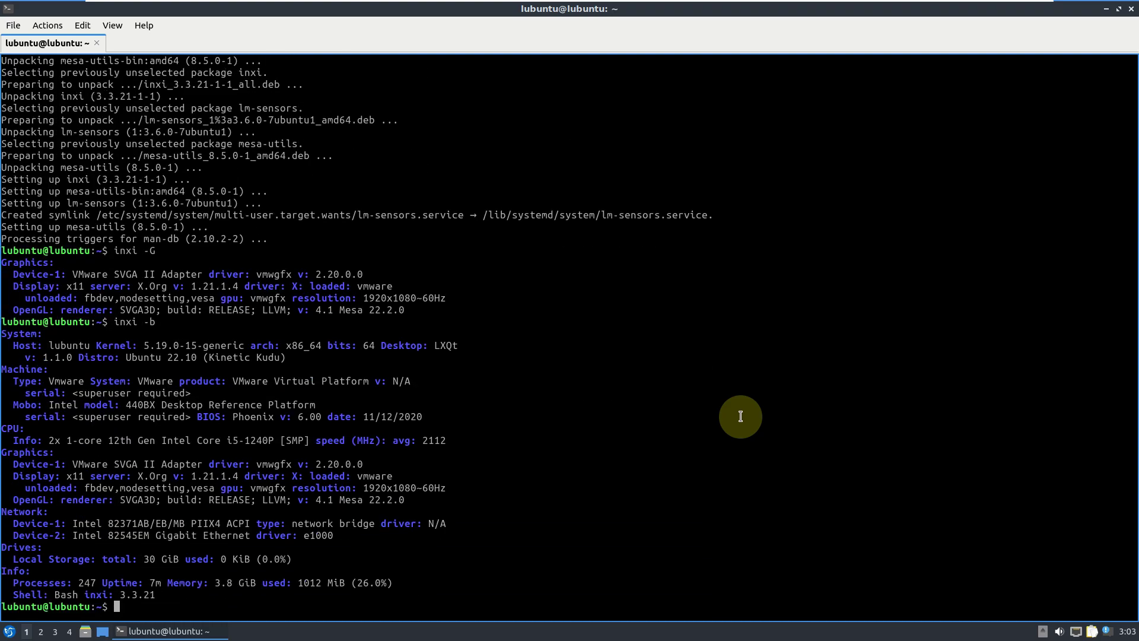
pyautogui.moveTo(167, 596); pyautogui.dragTo(23, 267)
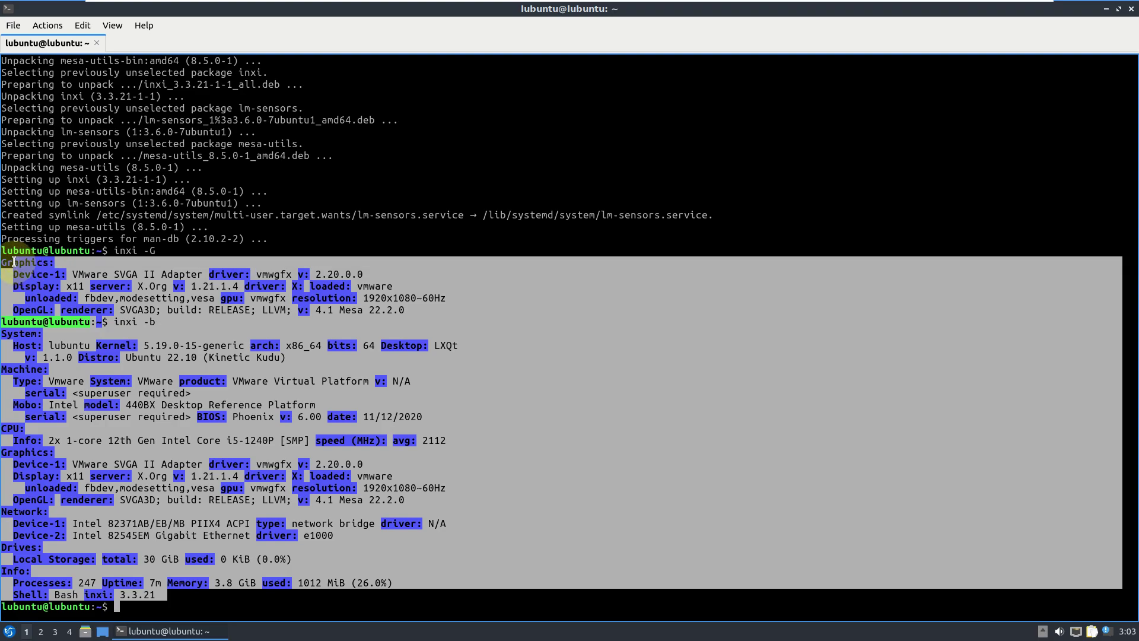
pyautogui.click(157, 604)
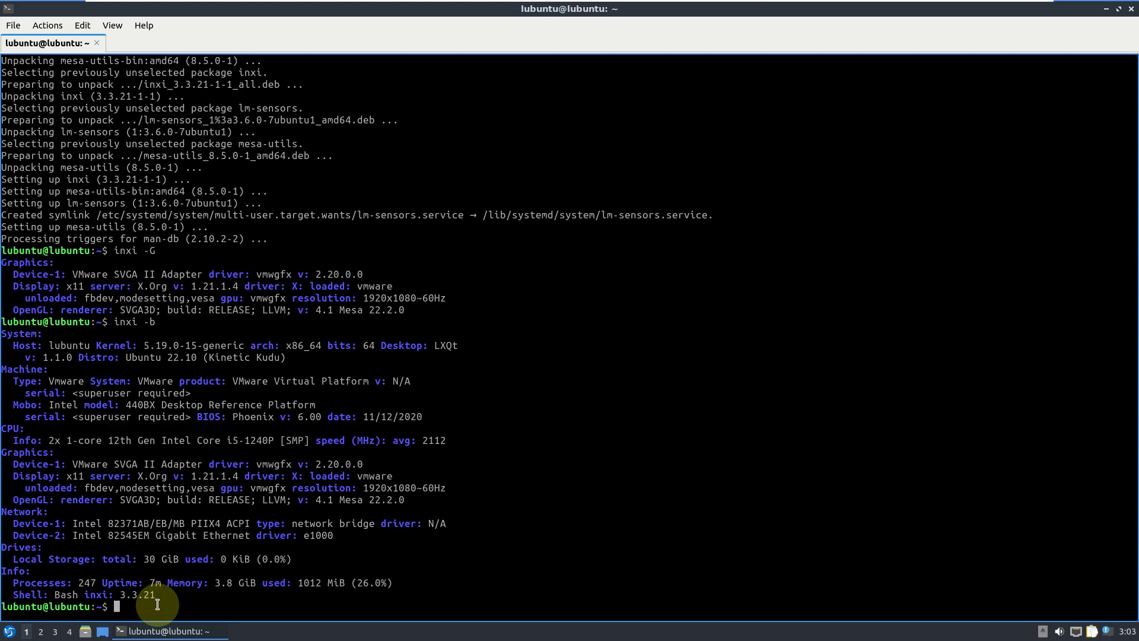
pyautogui.write('cat /etc/issue')
pyautogui.press('Return')
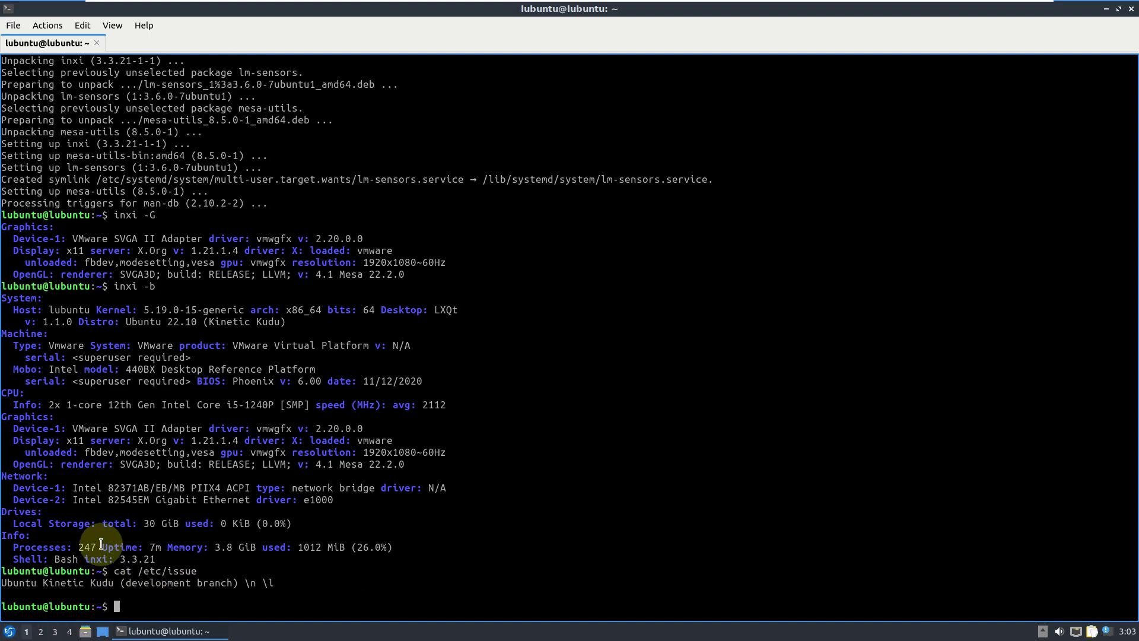
pyautogui.moveTo(273, 583); pyautogui.dragTo(1, 584)
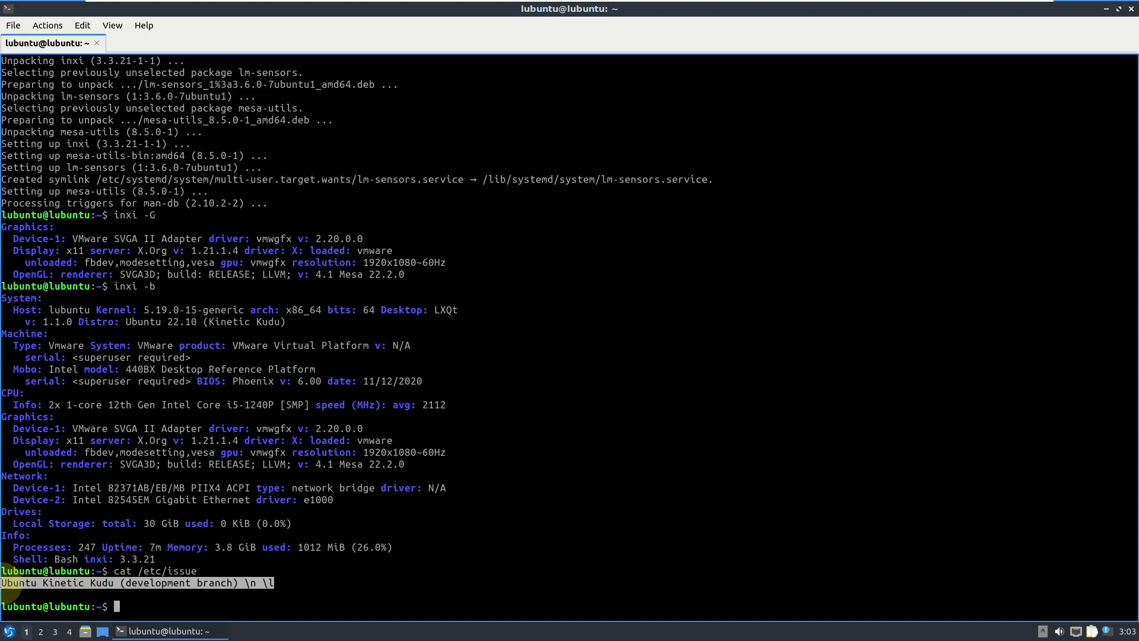
pyautogui.click(144, 612)
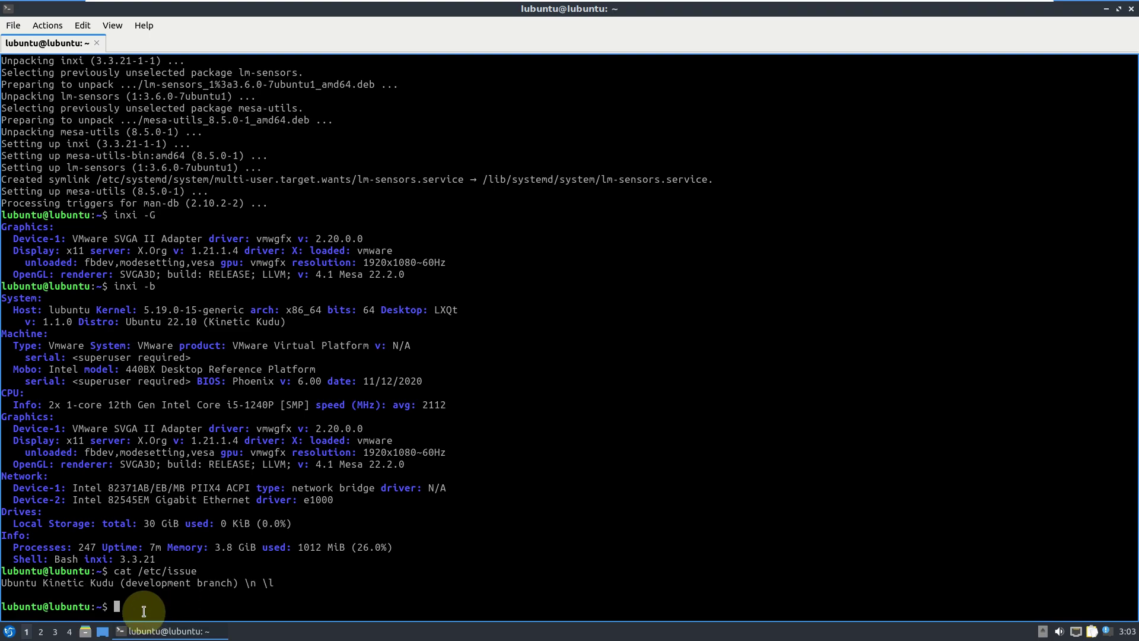
# Print kernel information with uname -a and uname -r.
pyautogui.write('uname -a')
pyautogui.press('Return')
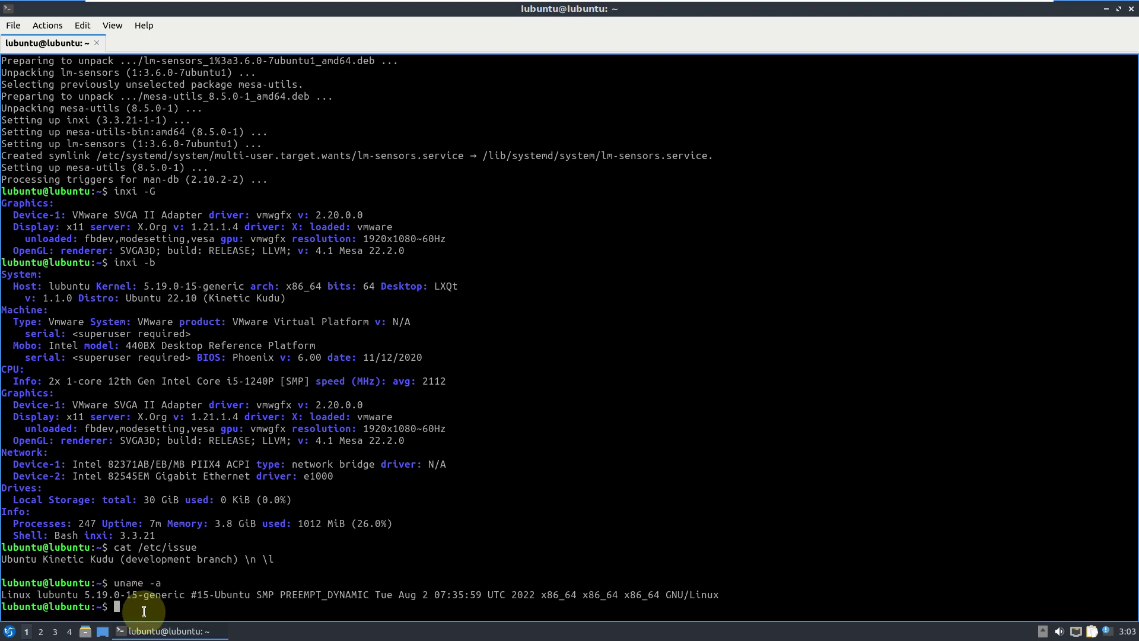
pyautogui.write('uname -r')
pyautogui.press('Return')
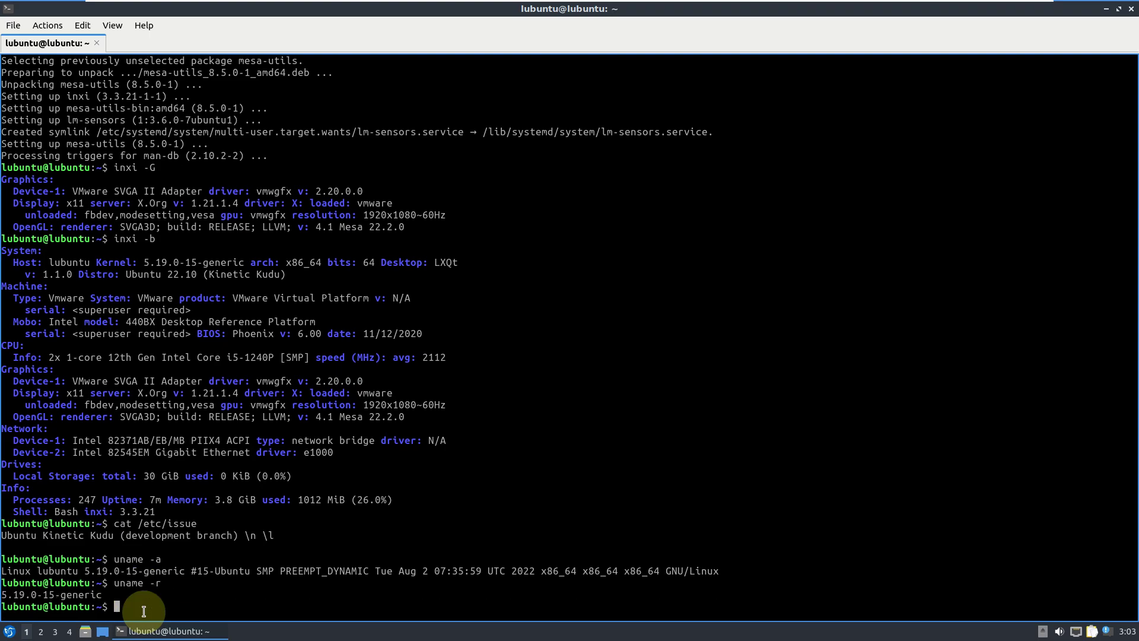
# Exit the terminal and apply 2004-lubuntu-solid-humming.jpeg as the desktop wallpaper.
pyautogui.press('Return')
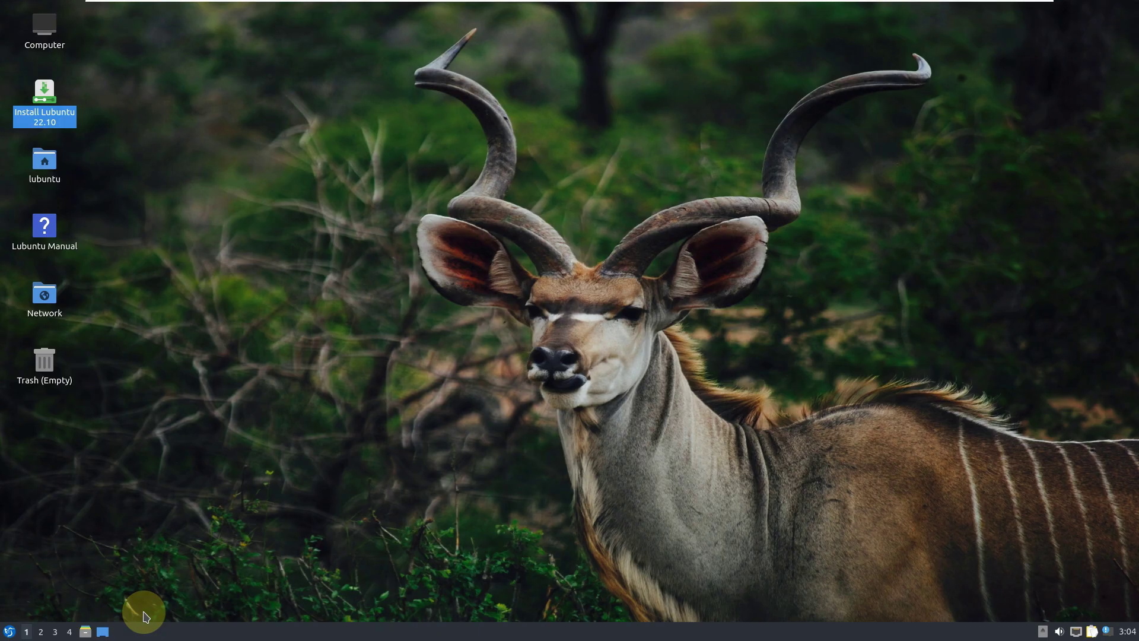
pyautogui.rightClick(505, 208)
pyautogui.click(574, 381)
pyautogui.click(496, 112)
pyautogui.click(673, 238)
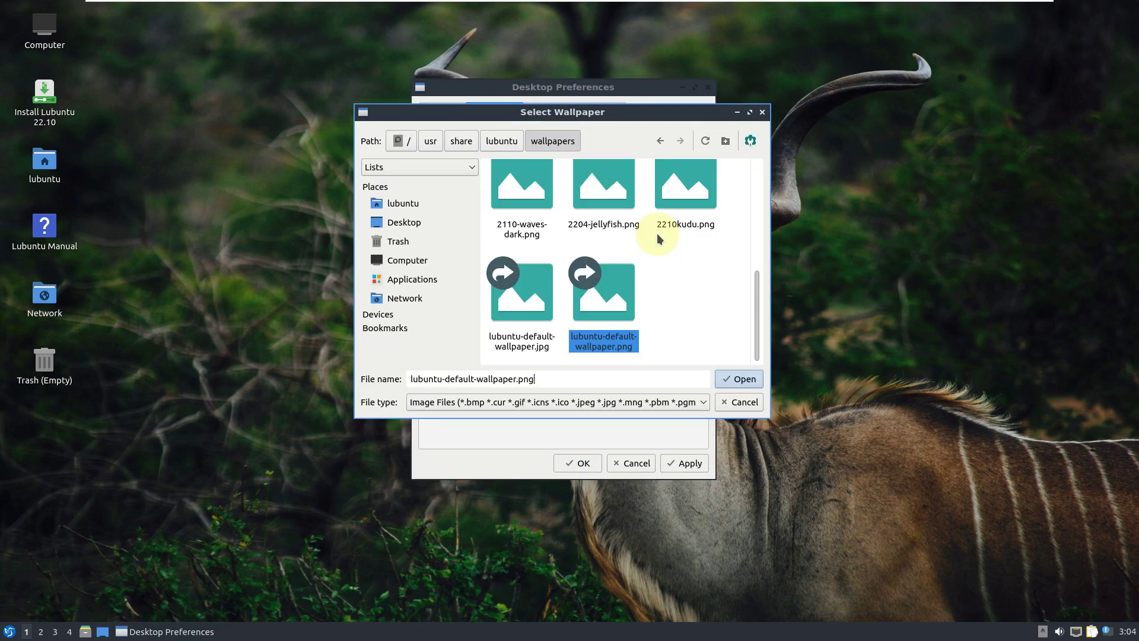
pyautogui.scroll(5, 713, 298)
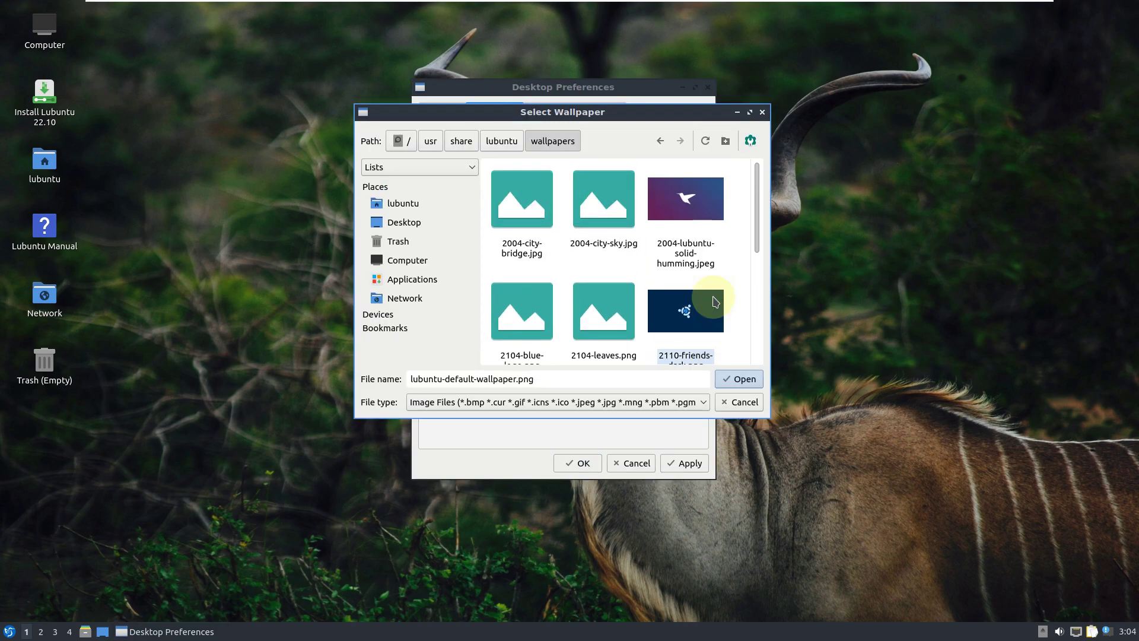
pyautogui.click(685, 199)
pyautogui.click(757, 386)
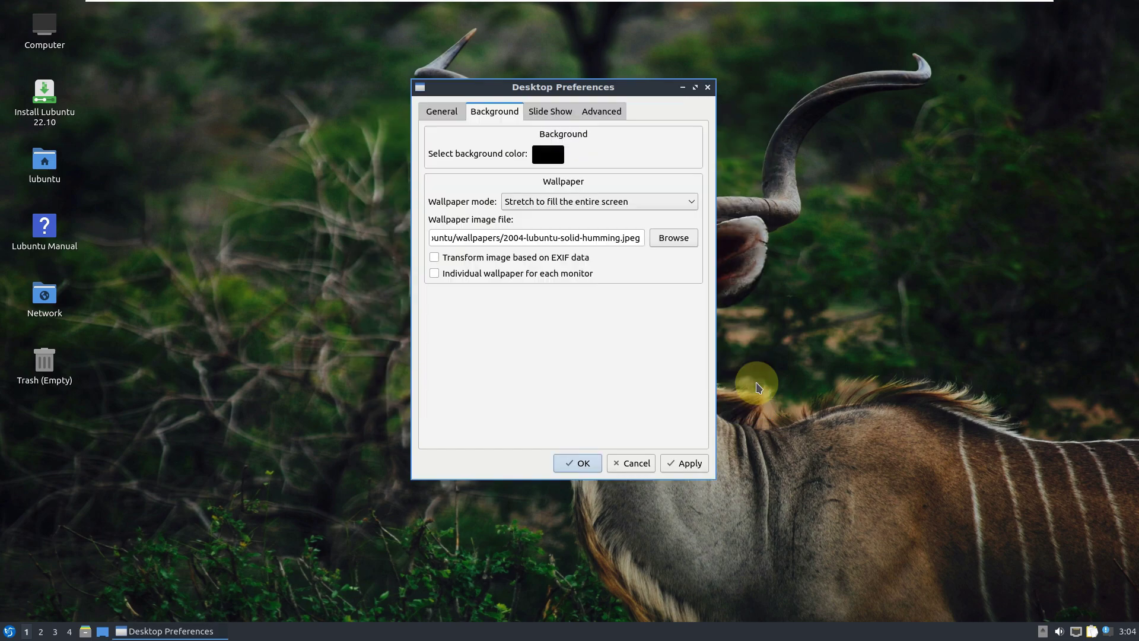
pyautogui.click(686, 463)
# Look through the Slide Show and Advanced tabs, then set a blue #0055ff background colour.
pyautogui.click(550, 111)
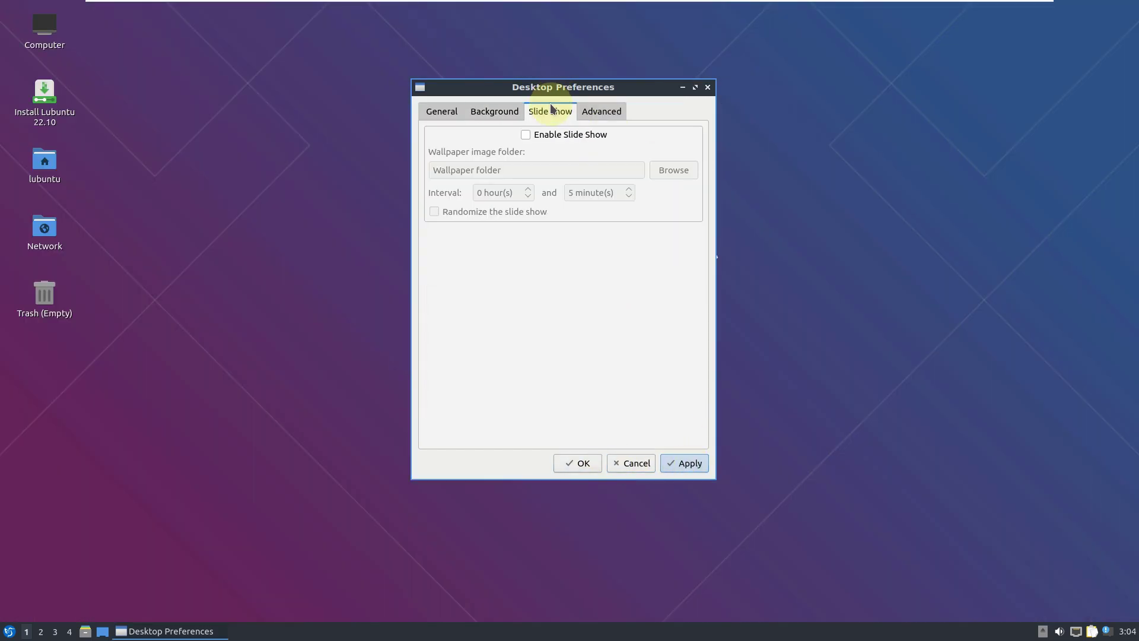
pyautogui.click(585, 116)
pyautogui.click(549, 114)
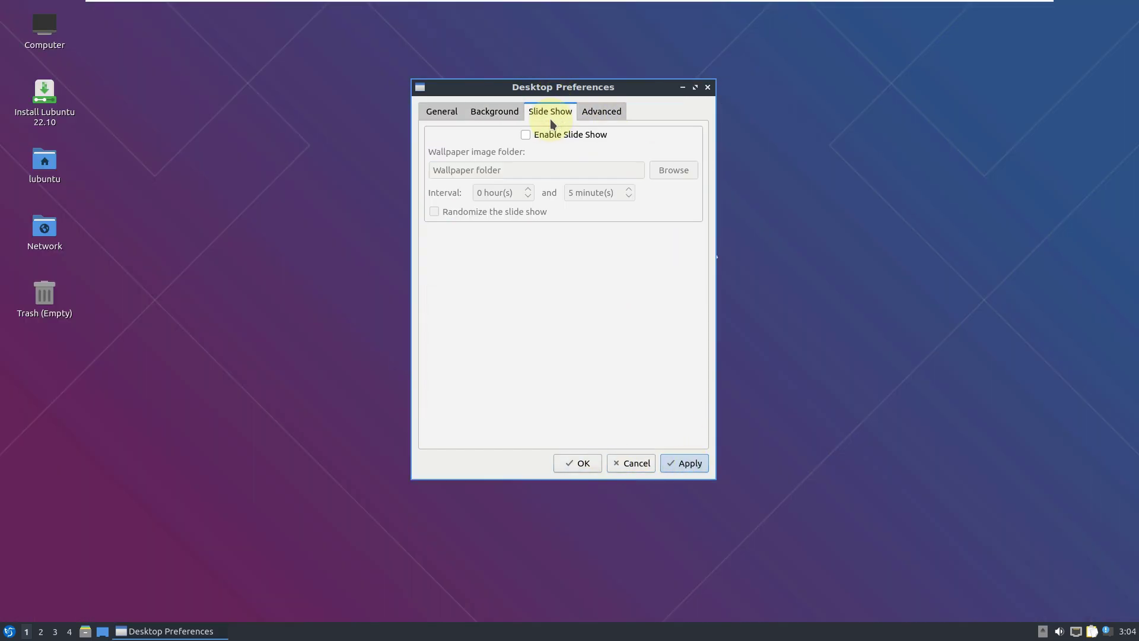
pyautogui.click(496, 112)
pyautogui.click(546, 155)
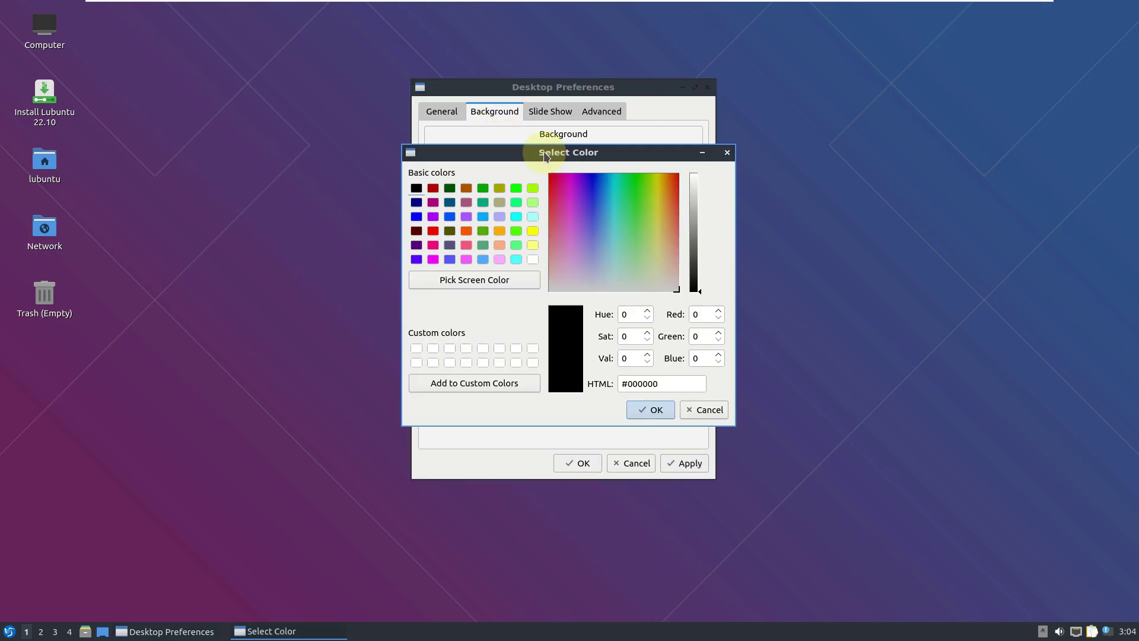
pyautogui.click(450, 217)
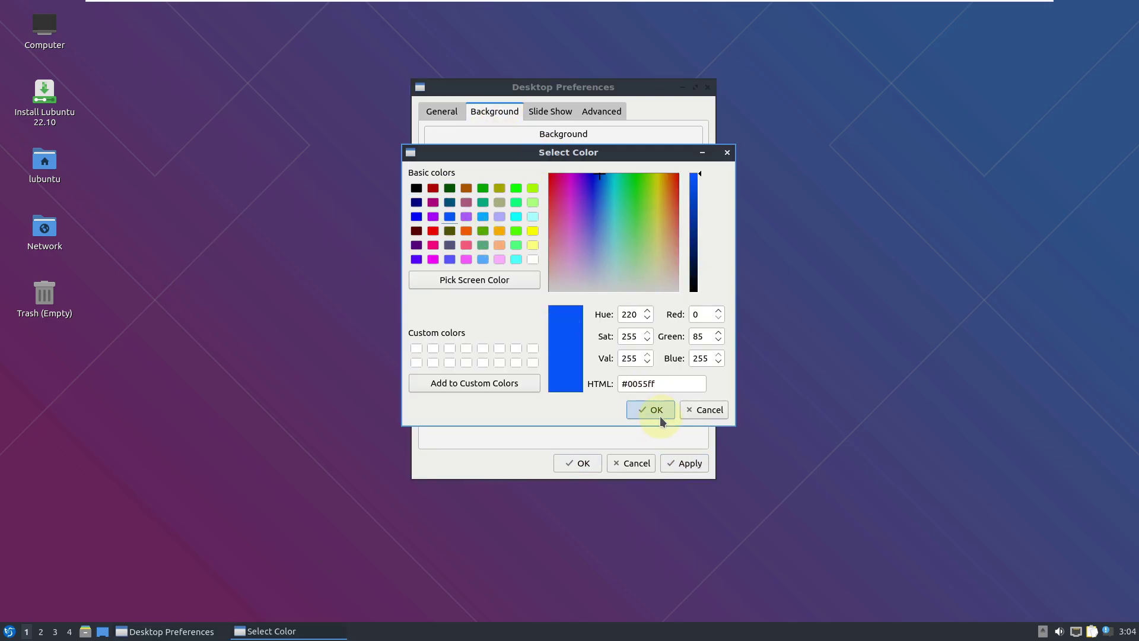
pyautogui.click(656, 411)
pyautogui.click(675, 465)
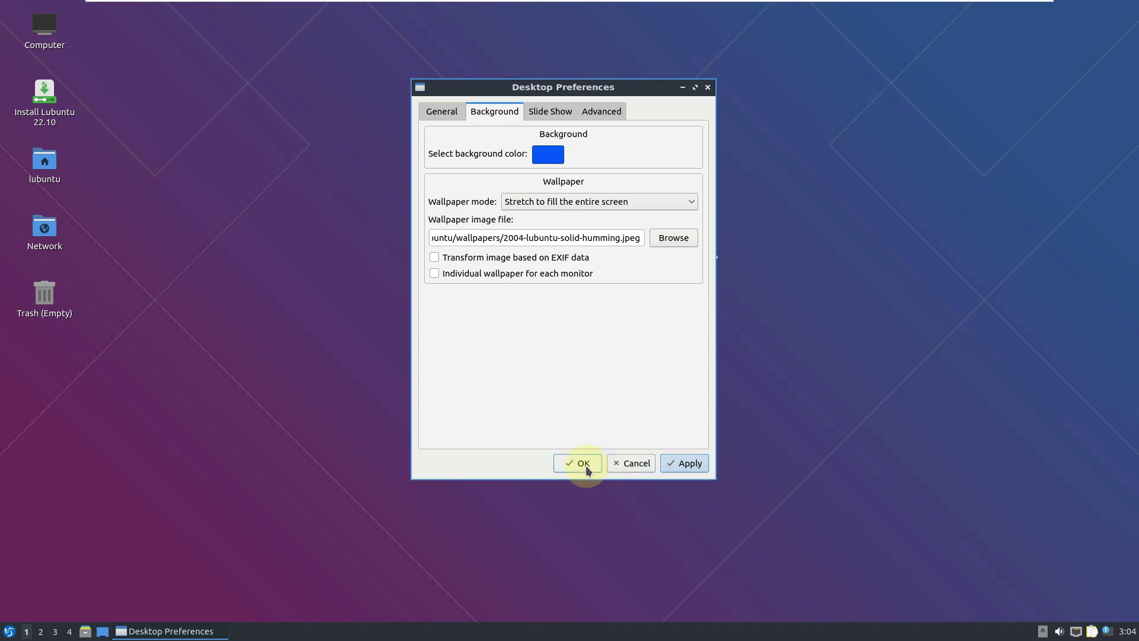
pyautogui.click(585, 465)
# Clear all panel notifications after glancing at the calendar, network and panel menus.
pyautogui.click(1126, 633)
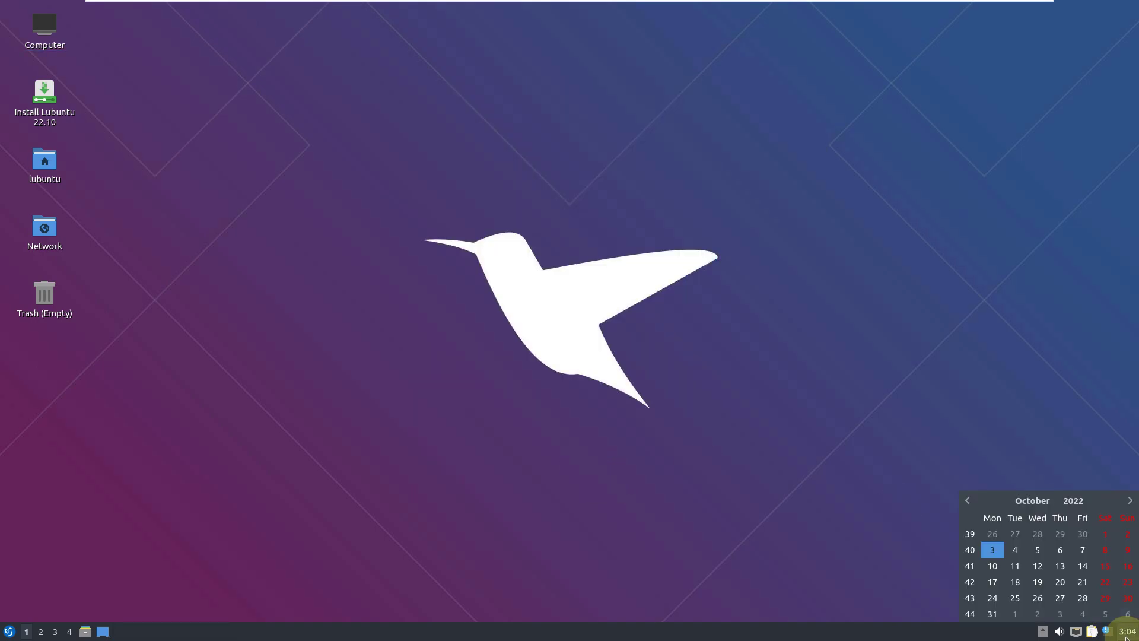
pyautogui.click(1126, 633)
pyautogui.click(1107, 631)
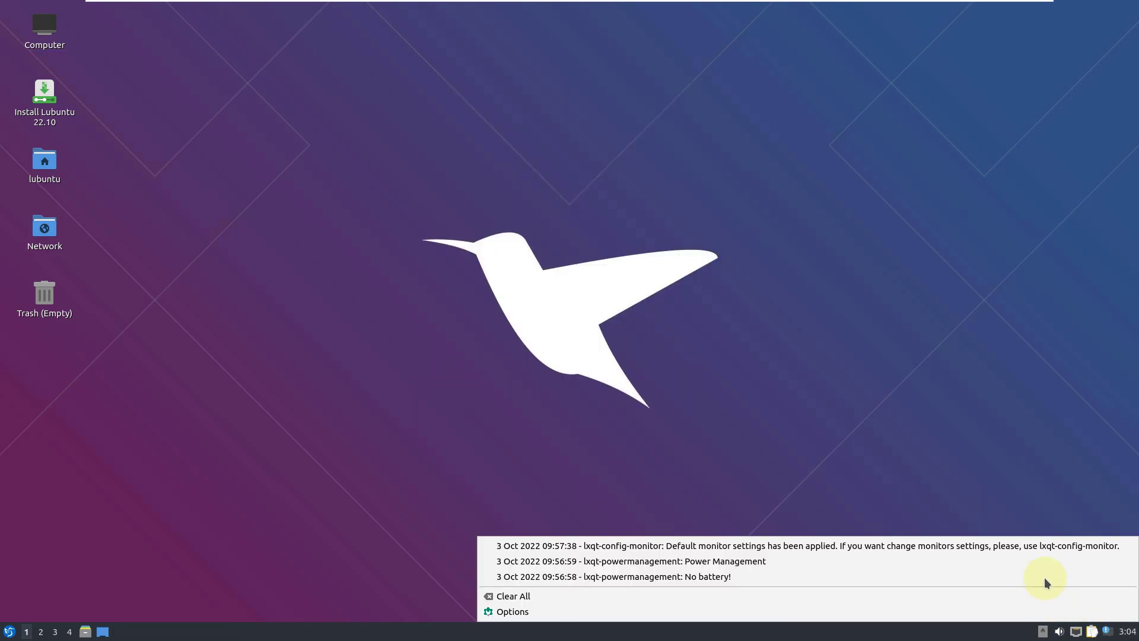
pyautogui.click(531, 597)
pyautogui.click(1092, 632)
pyautogui.click(1092, 632)
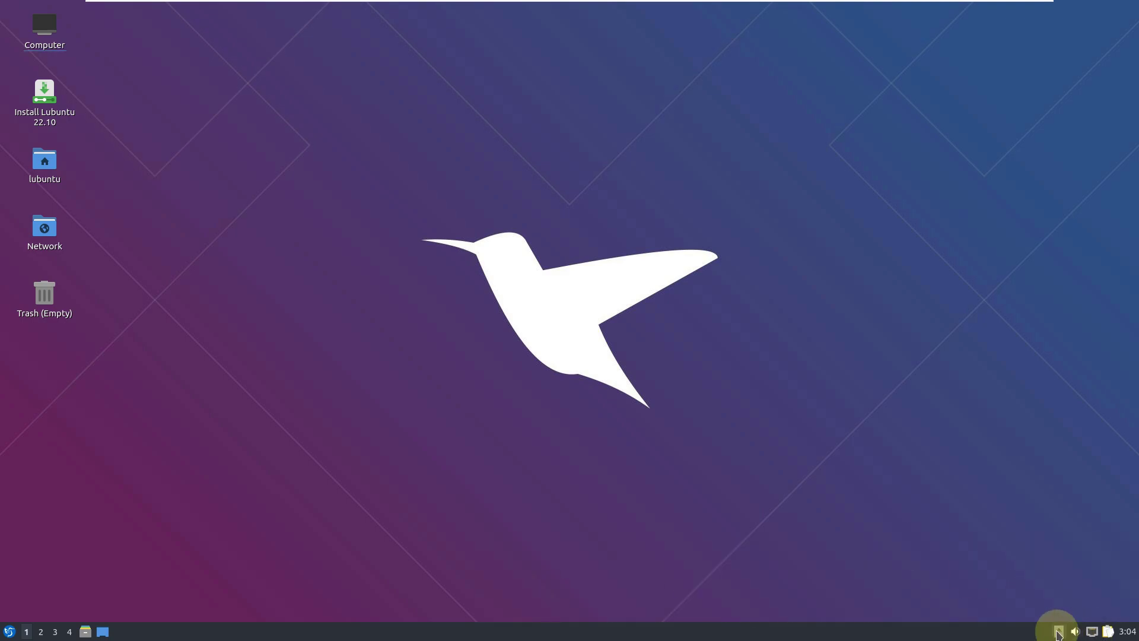
pyautogui.rightClick(911, 638)
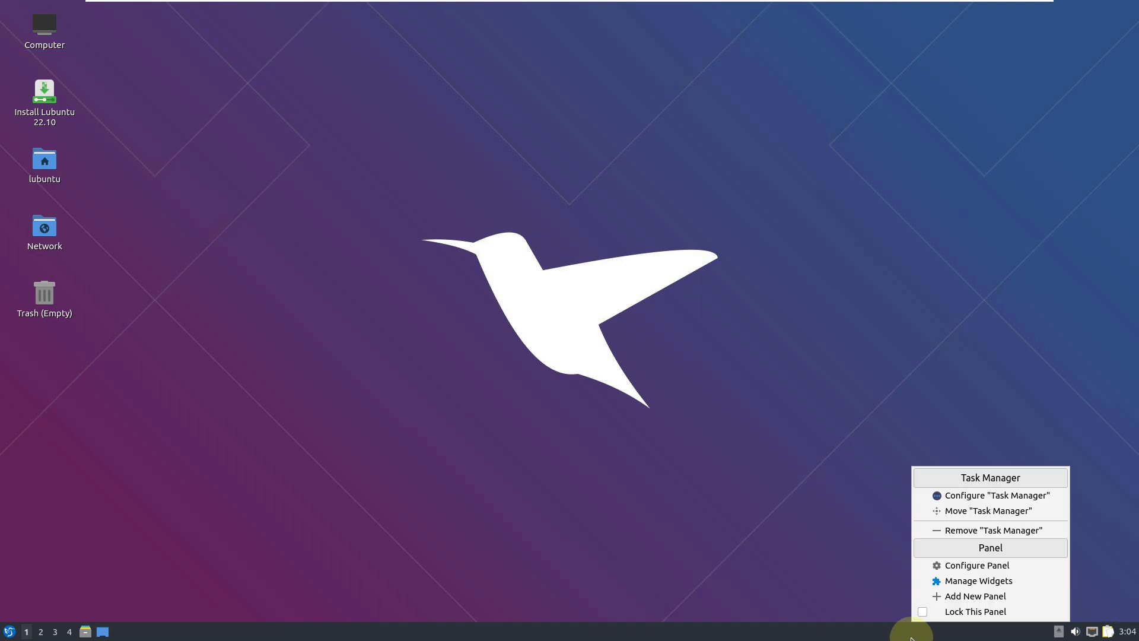
pyautogui.click(508, 453)
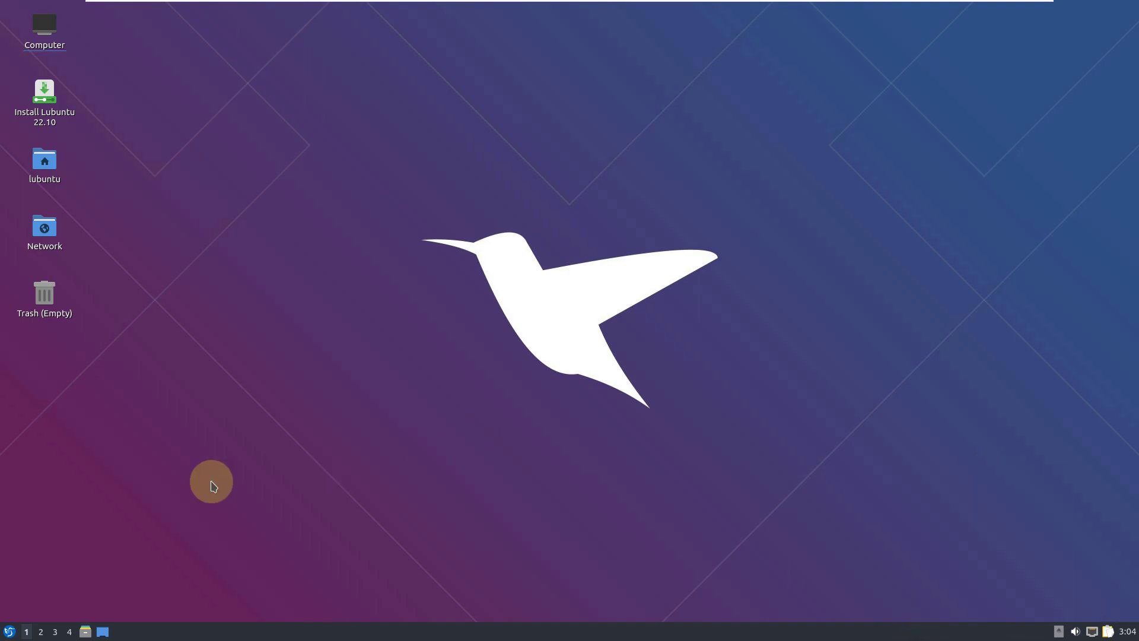
# Open PCManFM-Qt on the home folder, check its About version 1.1.0, then close it.
pyautogui.click(84, 631)
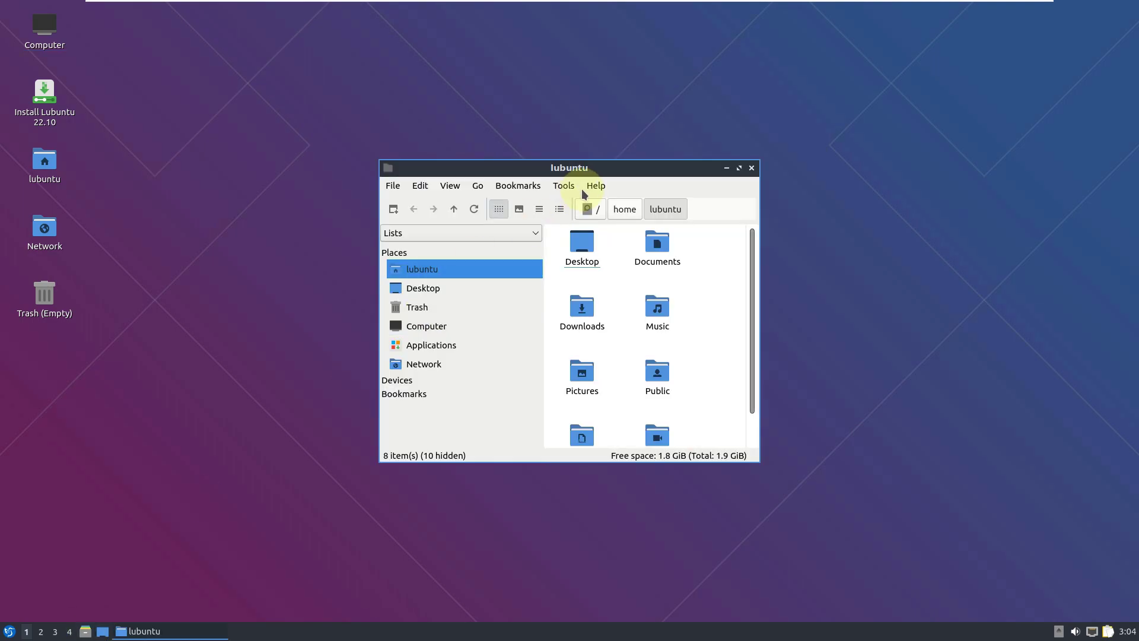
pyautogui.click(594, 185)
pyautogui.click(608, 206)
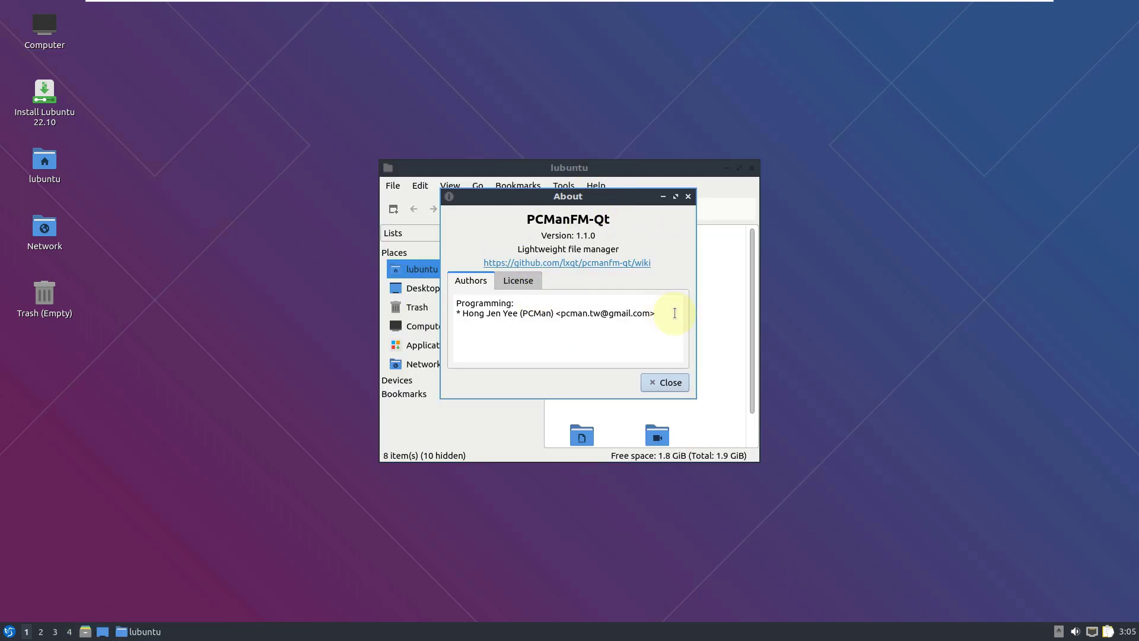
pyautogui.click(666, 379)
pyautogui.click(751, 168)
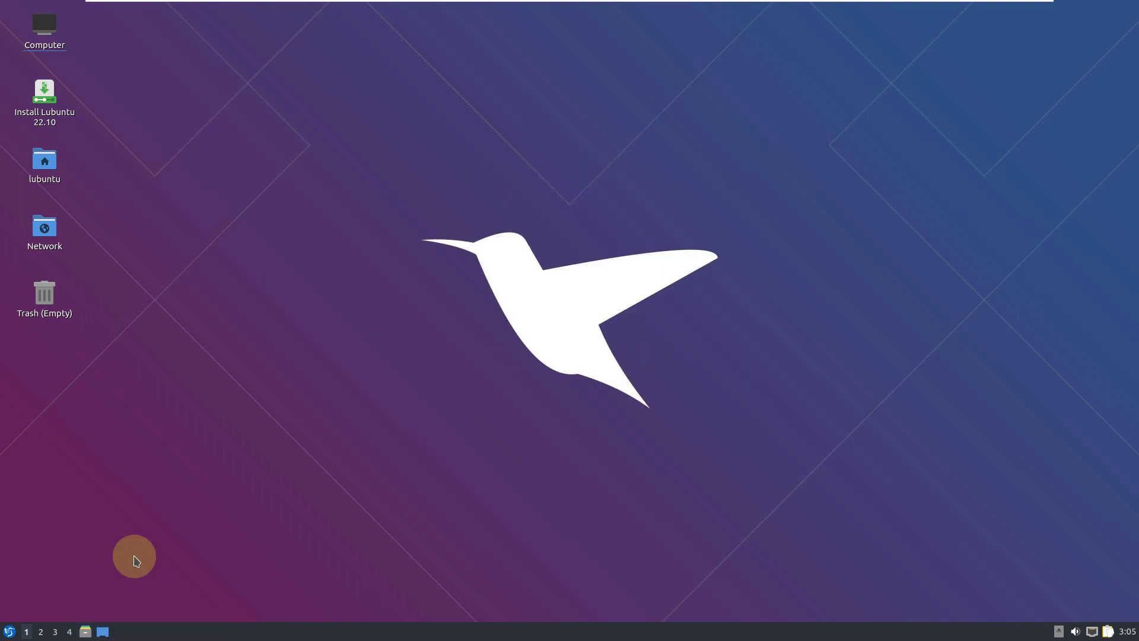
# Browse the Internet and Preferences submenus, then launch Discover from System Tools.
pyautogui.click(9, 632)
pyautogui.moveTo(66, 437)
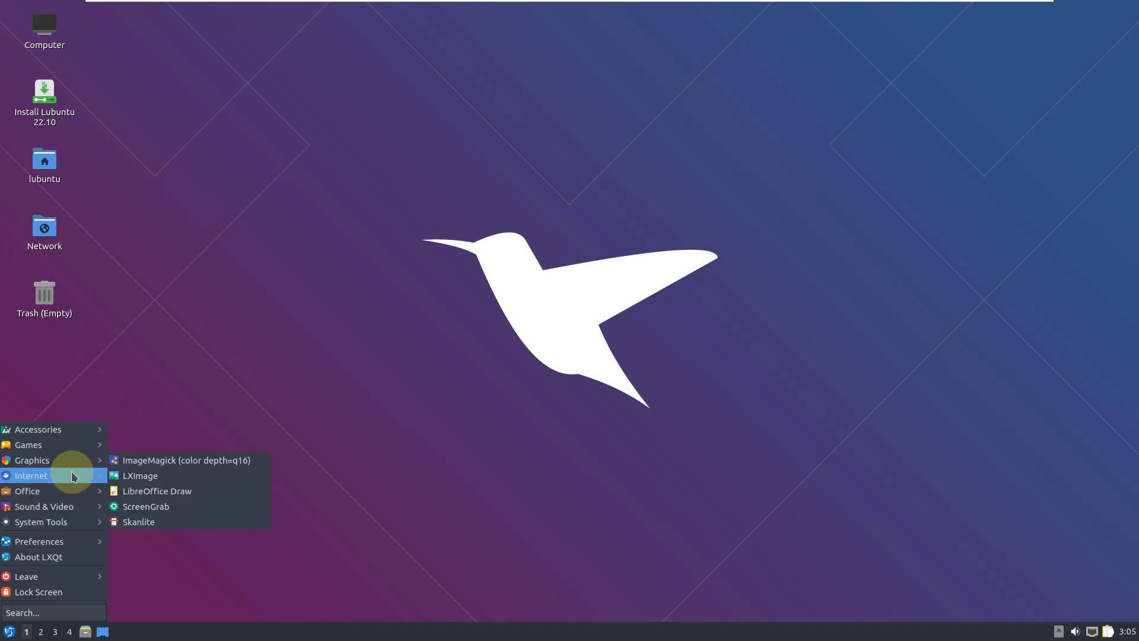
pyautogui.moveTo(72, 476)
pyautogui.moveTo(75, 527)
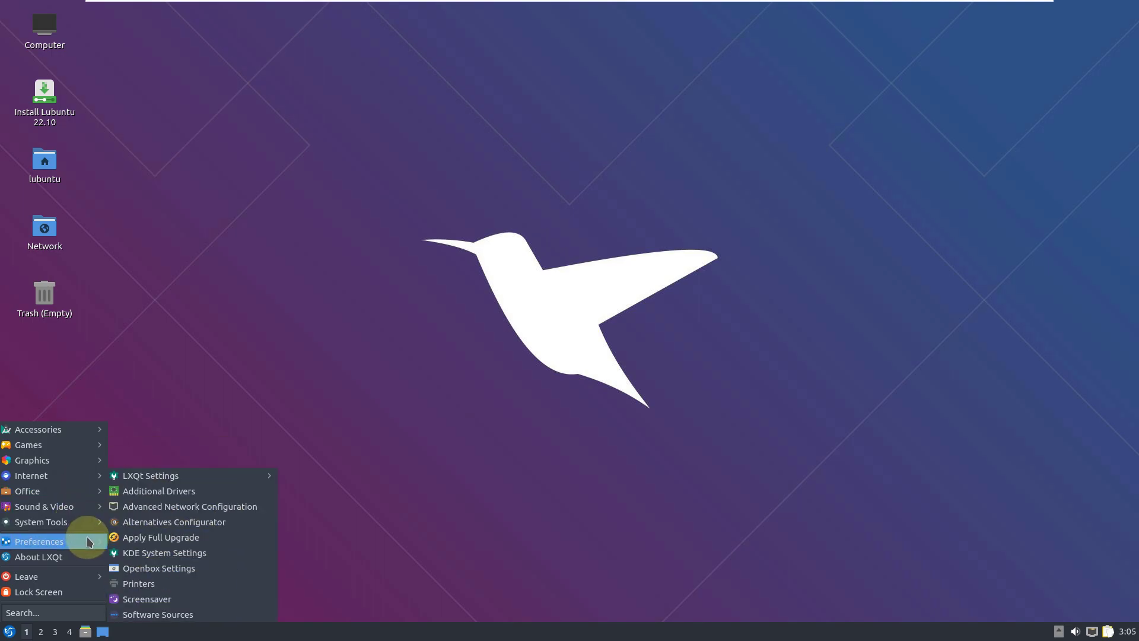
pyautogui.moveTo(188, 482)
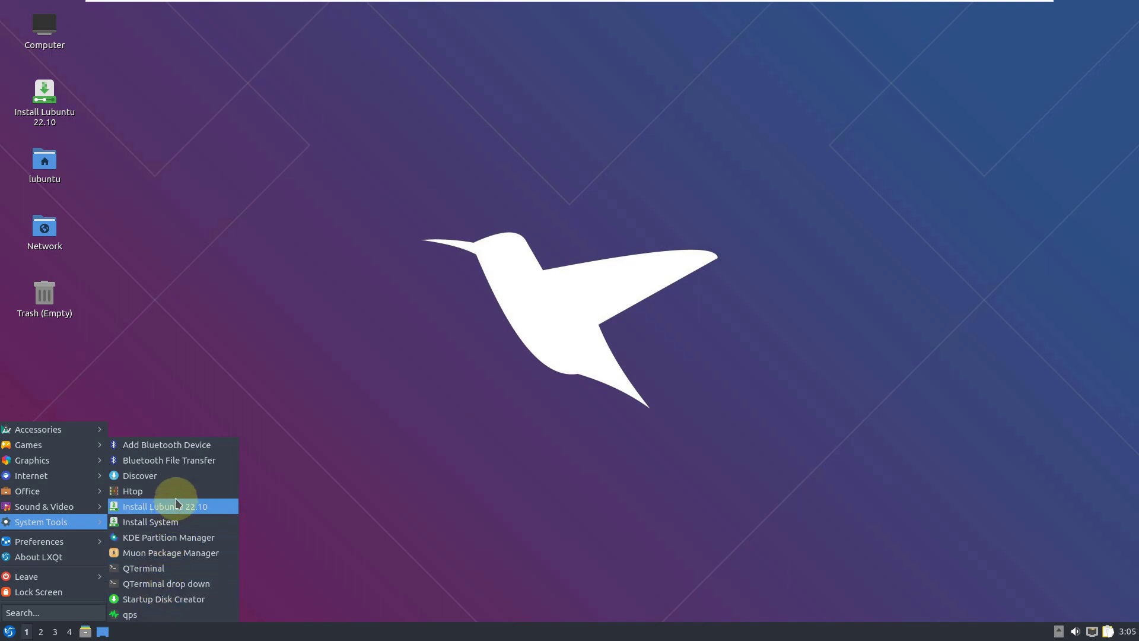
pyautogui.click(202, 477)
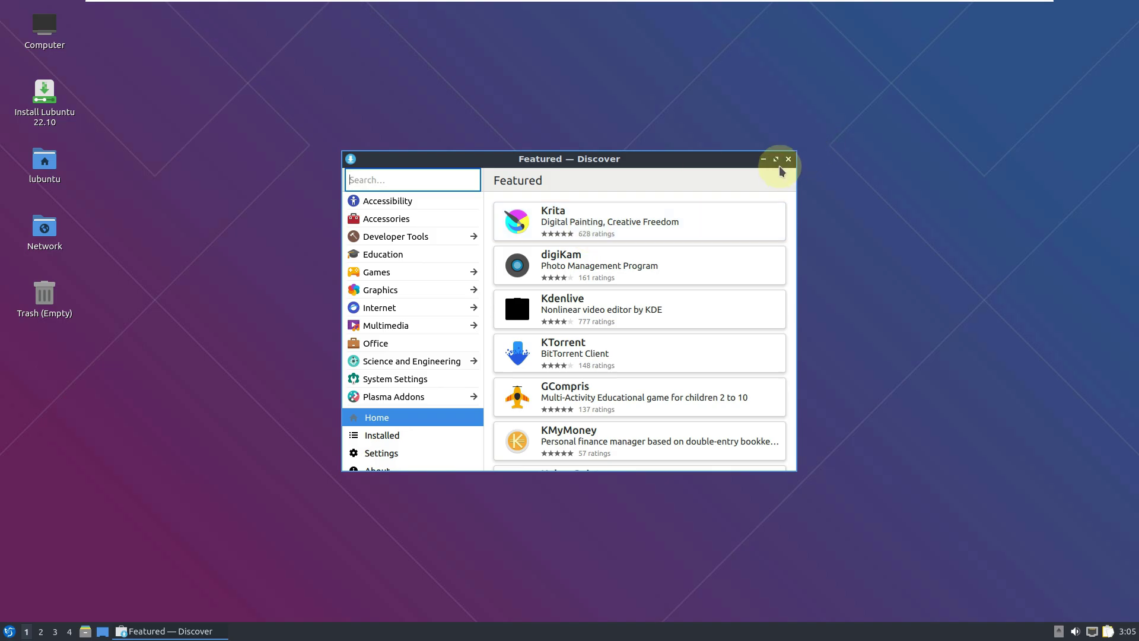
# Maximize Discover and browse its About, Updates, Accessories and Developer Tools pages.
pyautogui.click(776, 160)
pyautogui.click(93, 595)
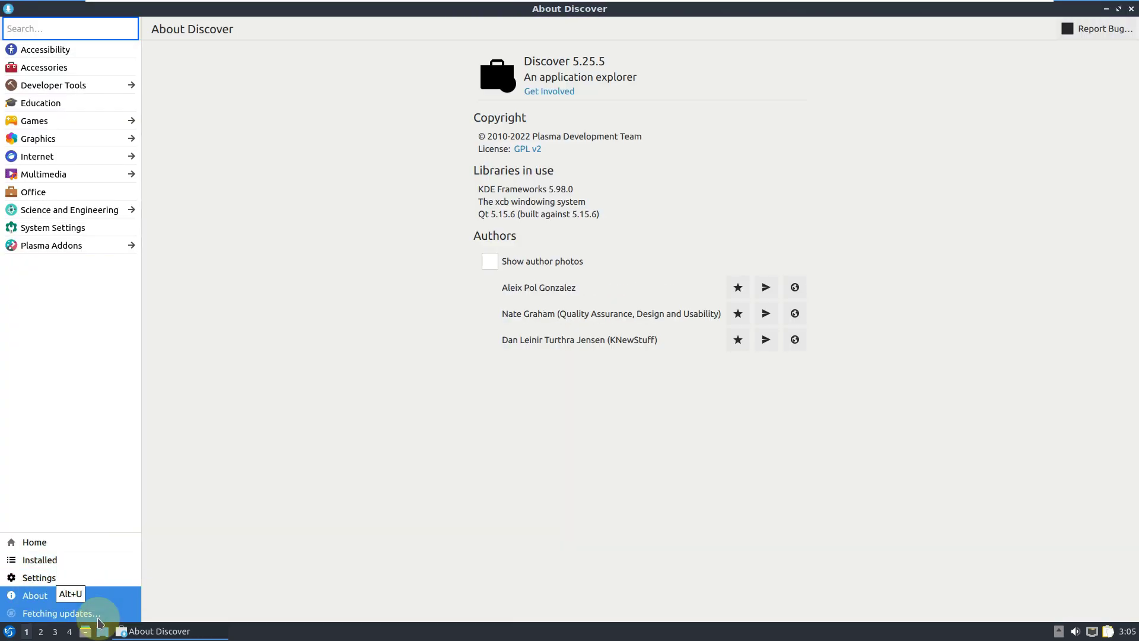
pyautogui.click(99, 617)
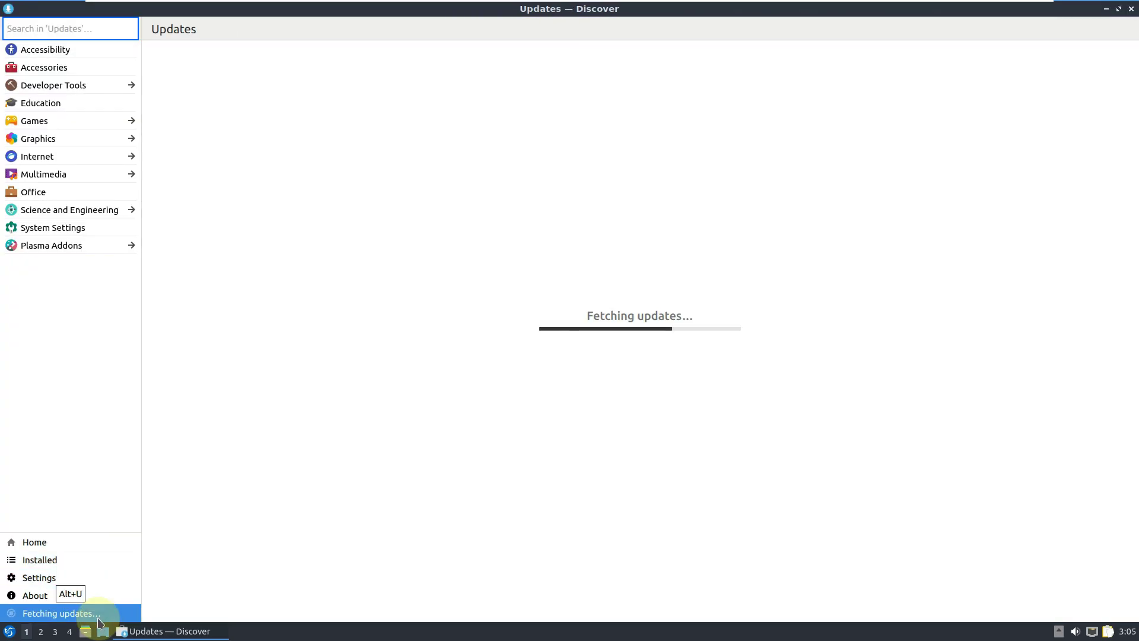
pyautogui.click(55, 67)
pyautogui.click(48, 84)
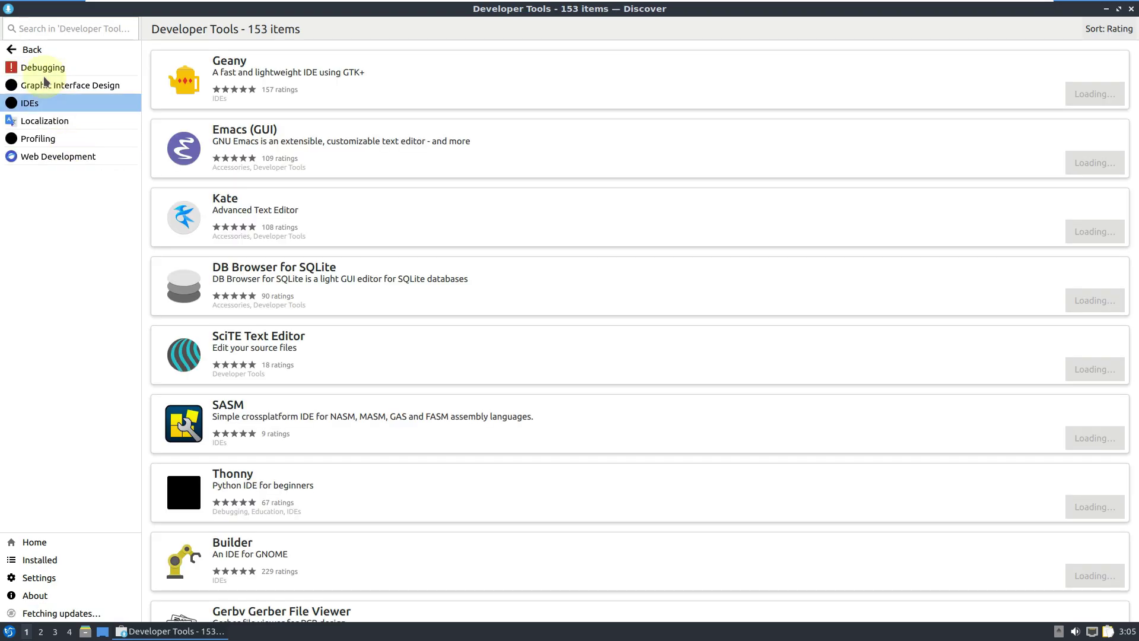
pyautogui.click(86, 612)
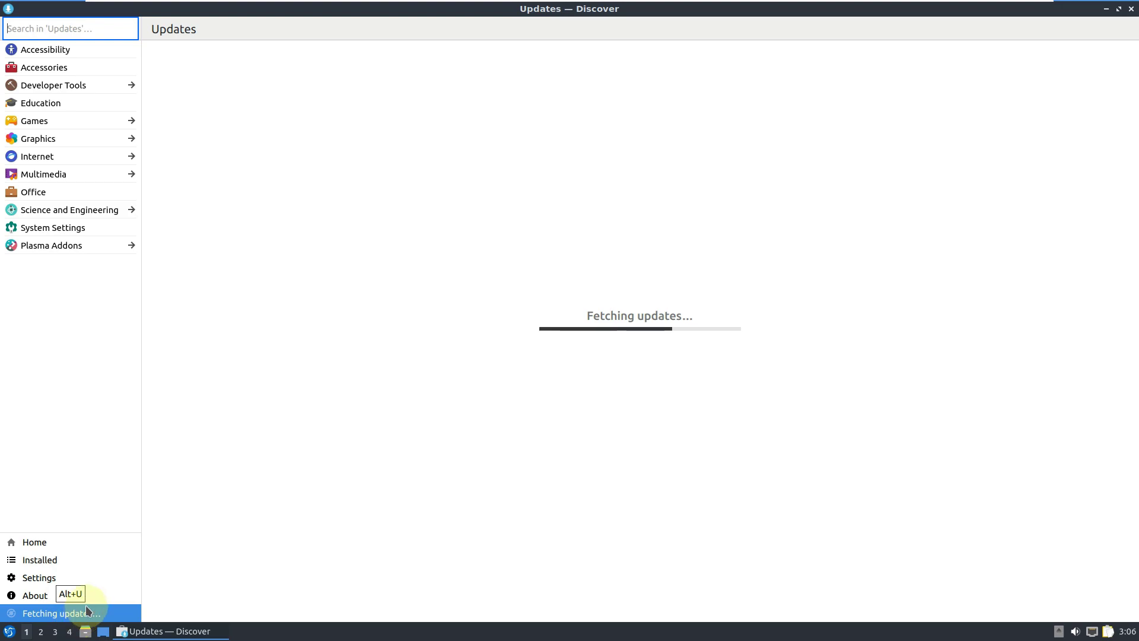
pyautogui.click(94, 598)
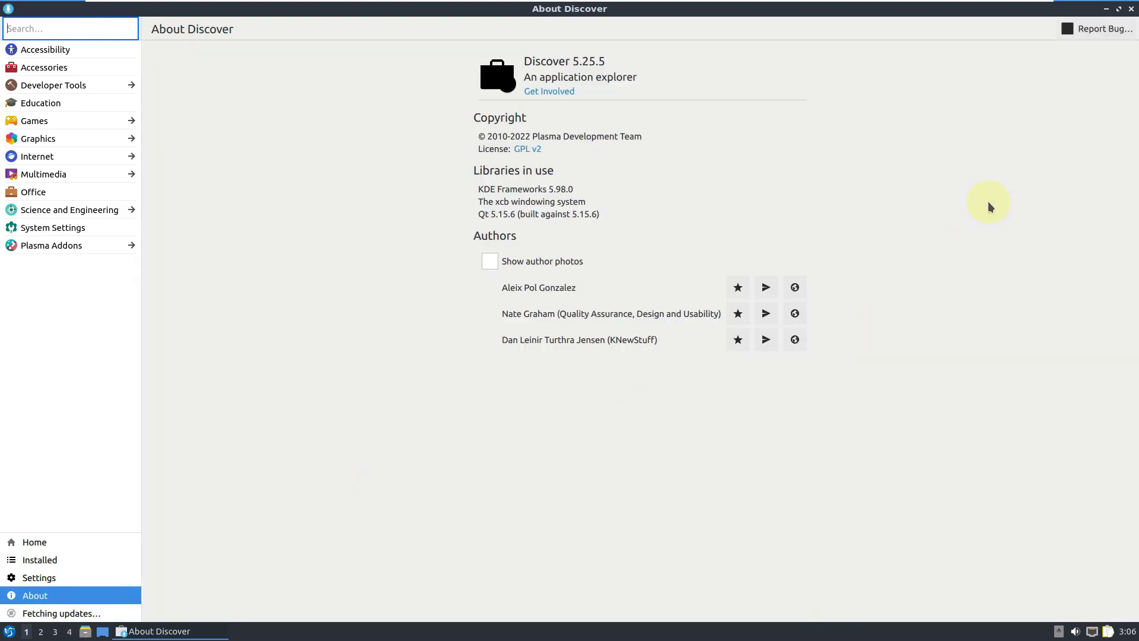
# Close Discover and show the Office submenu in the application menu.
pyautogui.click(1132, 10)
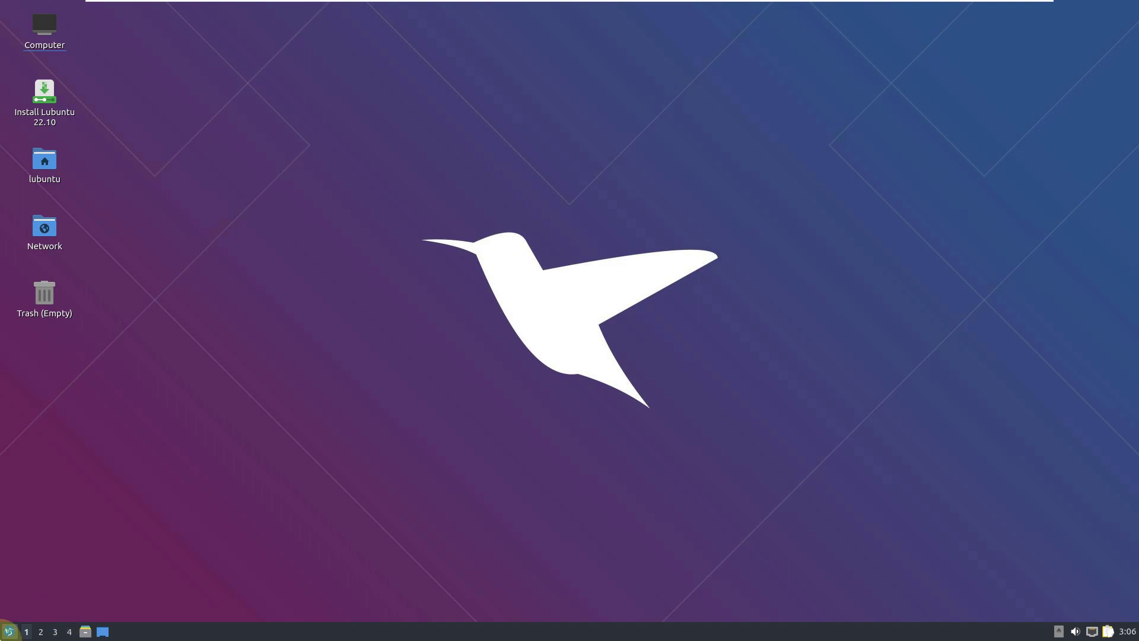
pyautogui.click(9, 631)
pyautogui.moveTo(92, 498)
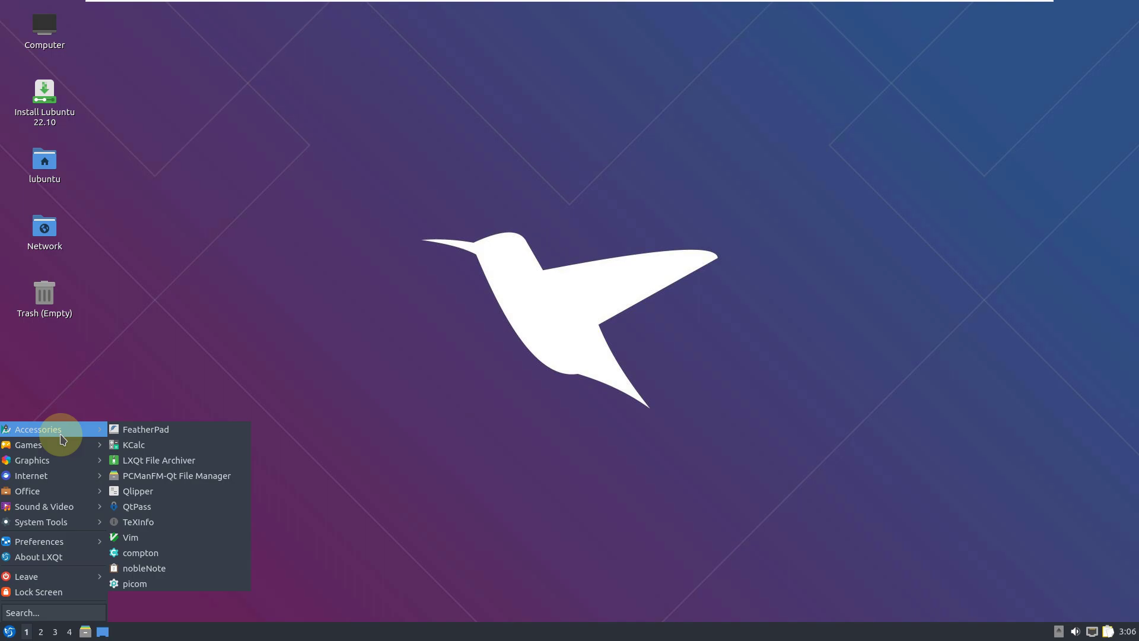
# Launch LibreOffice Calc, confirm its About version 7.4.2.1, then close Calc.
pyautogui.moveTo(61, 463)
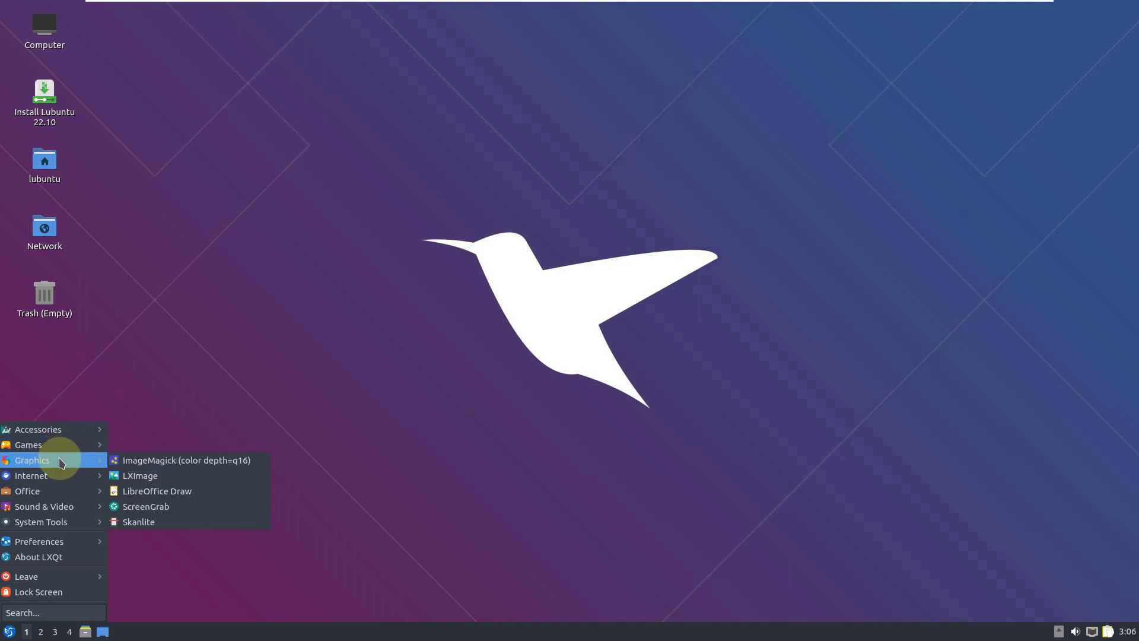
pyautogui.moveTo(59, 491)
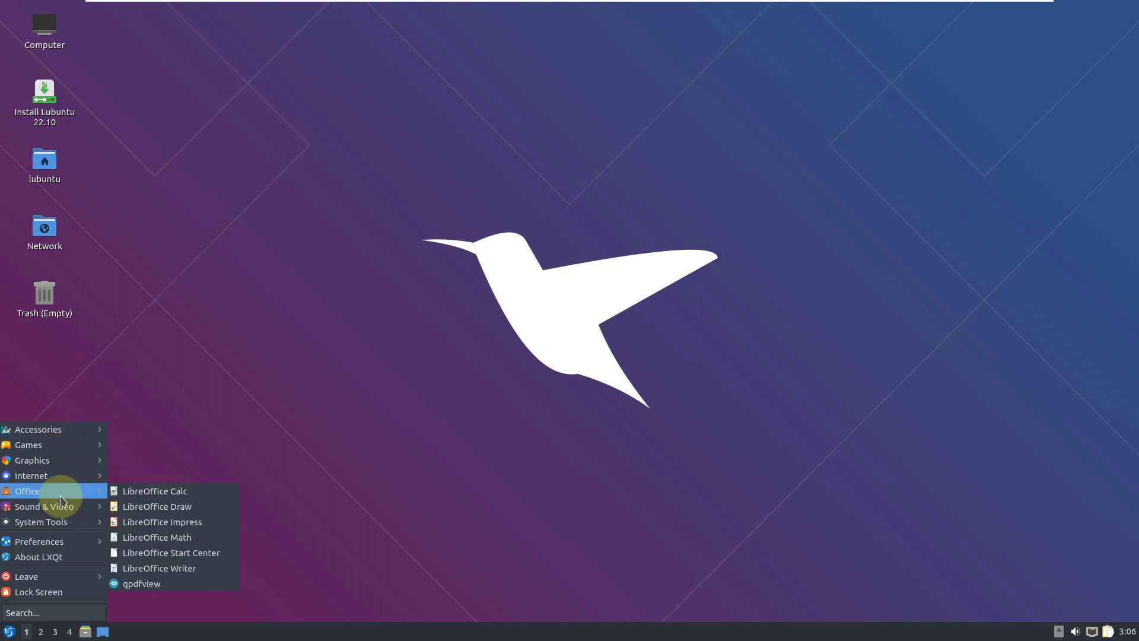
pyautogui.click(150, 491)
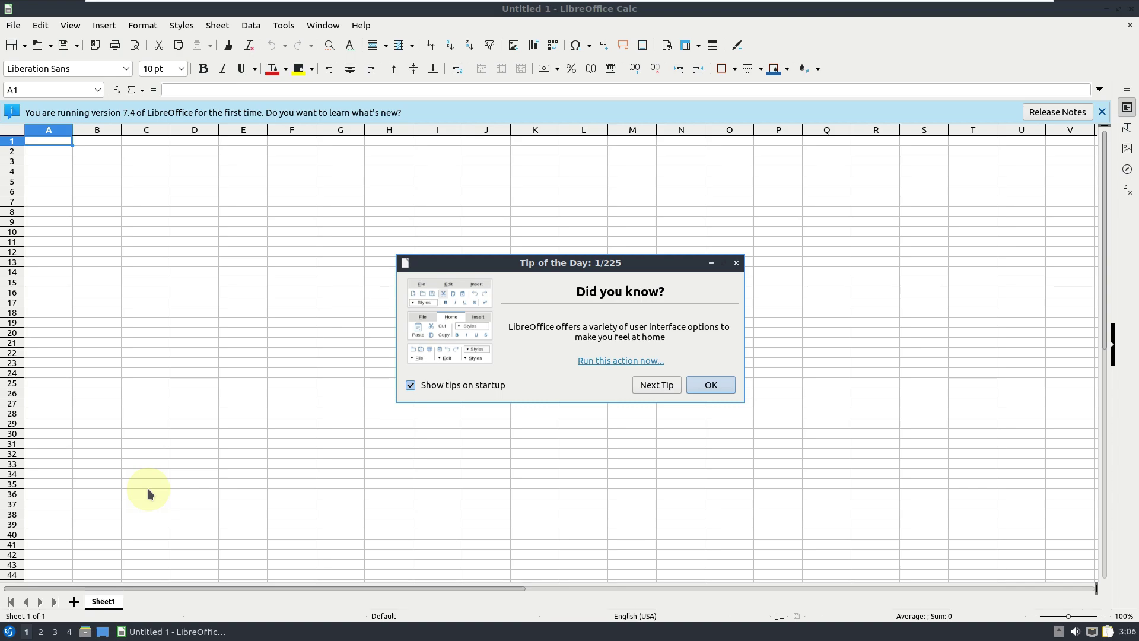
pyautogui.click(697, 385)
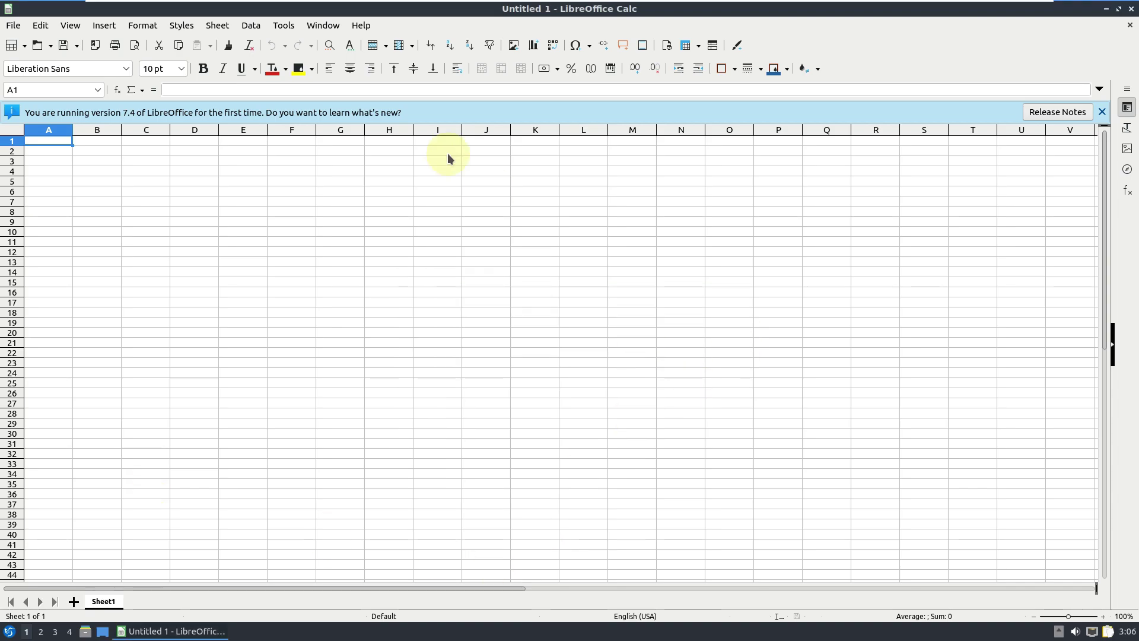
pyautogui.click(362, 25)
pyautogui.click(399, 230)
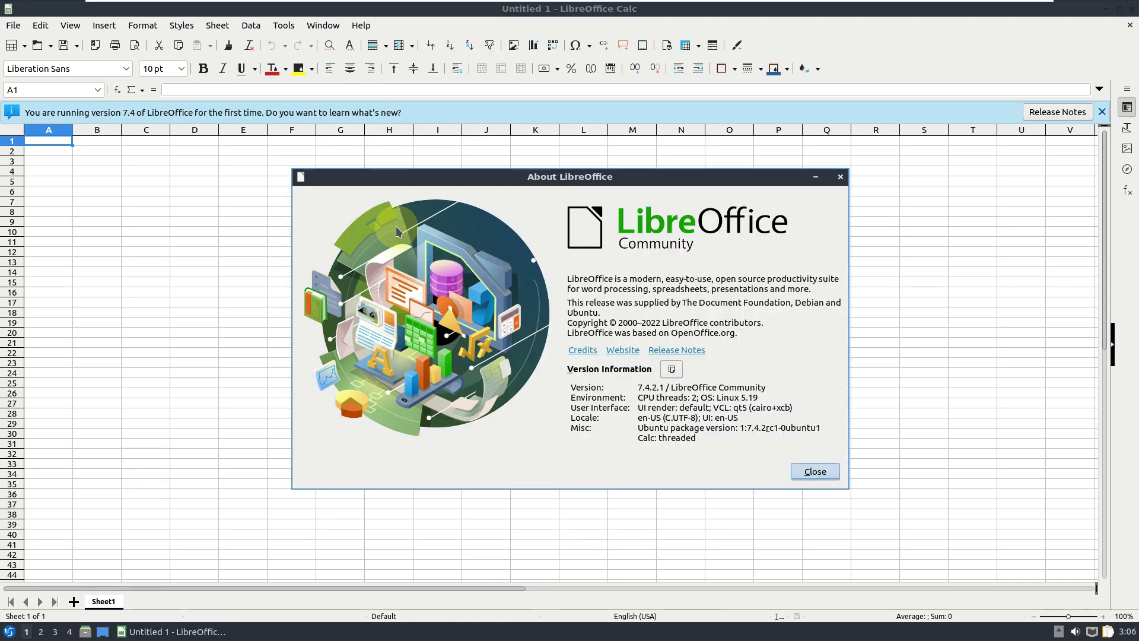
pyautogui.click(812, 472)
pyautogui.click(1131, 10)
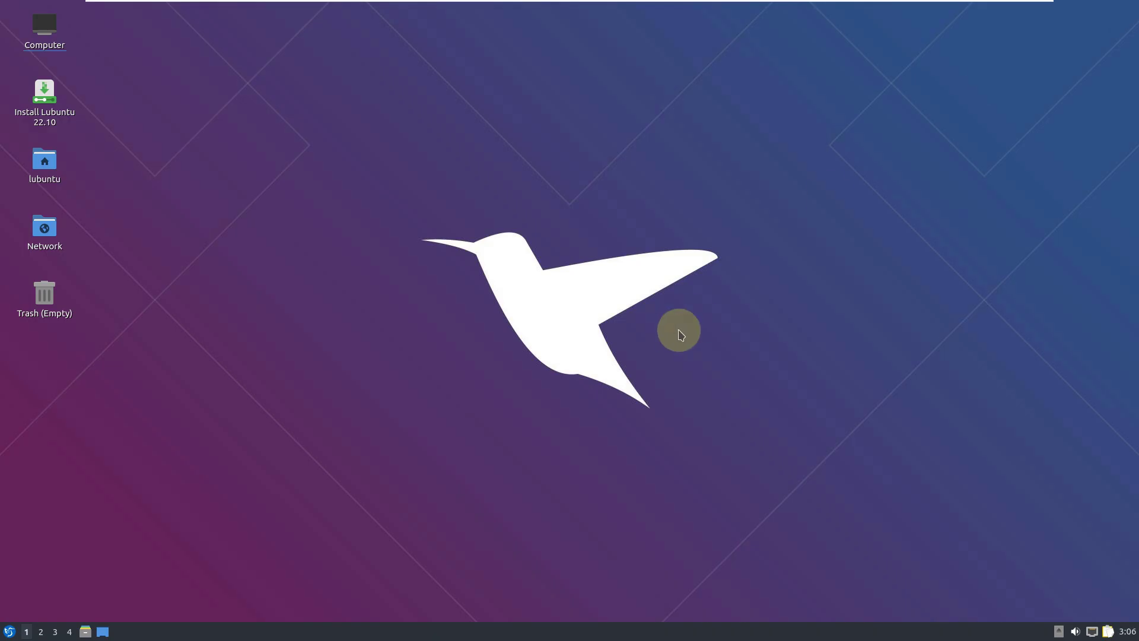
# Launch Startup Disk Creator from System Tools and quit it.
pyautogui.click(9, 631)
pyautogui.moveTo(57, 522)
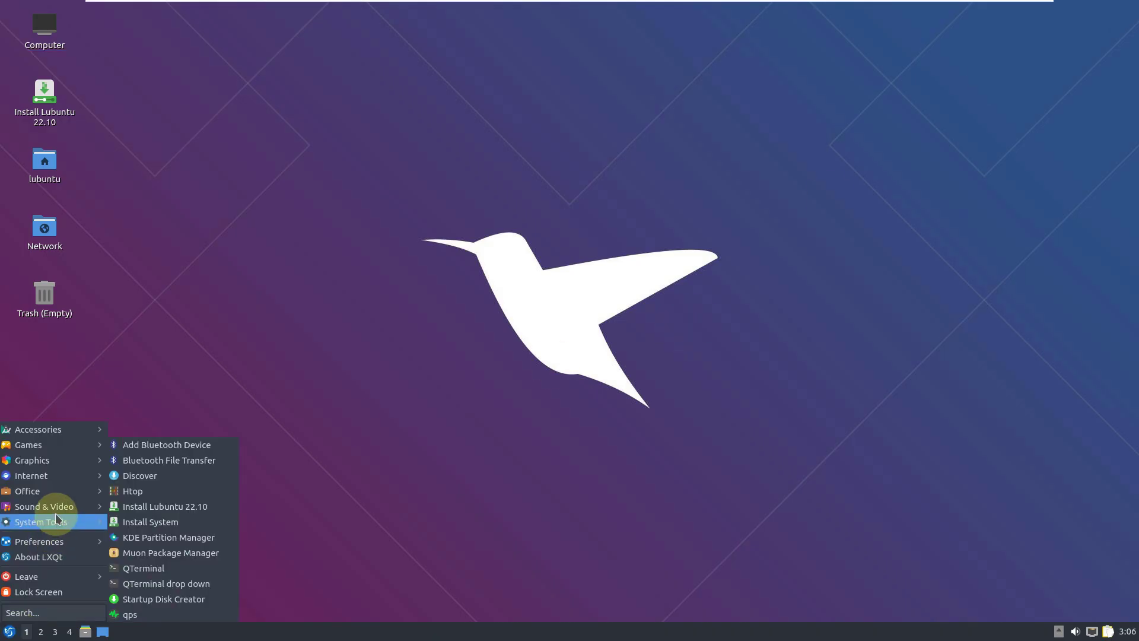
pyautogui.click(155, 598)
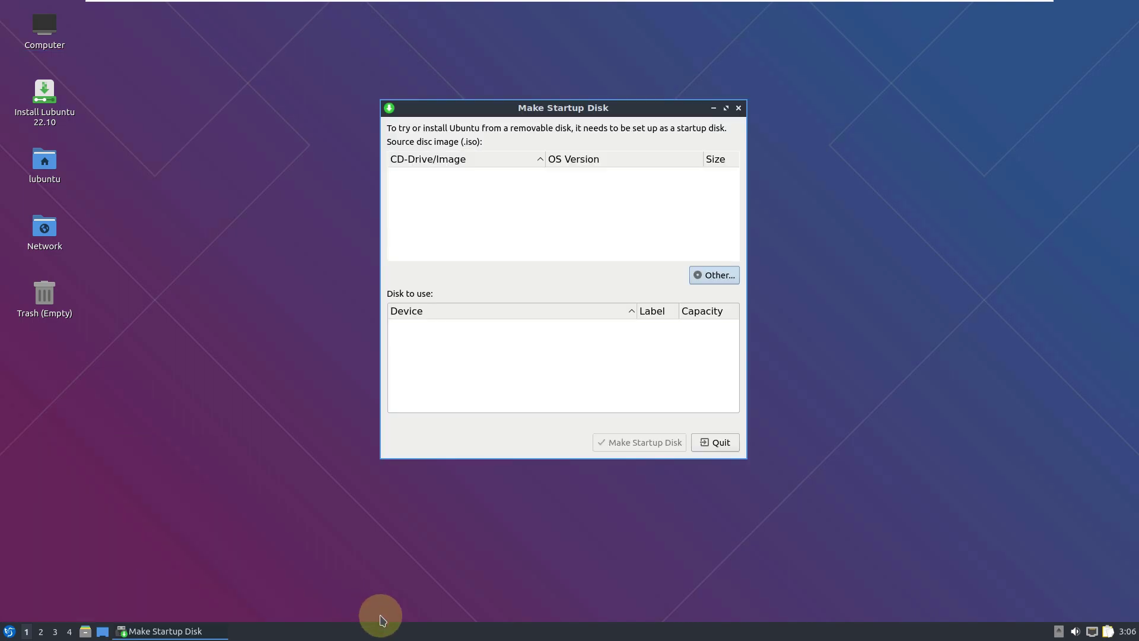
pyautogui.click(720, 444)
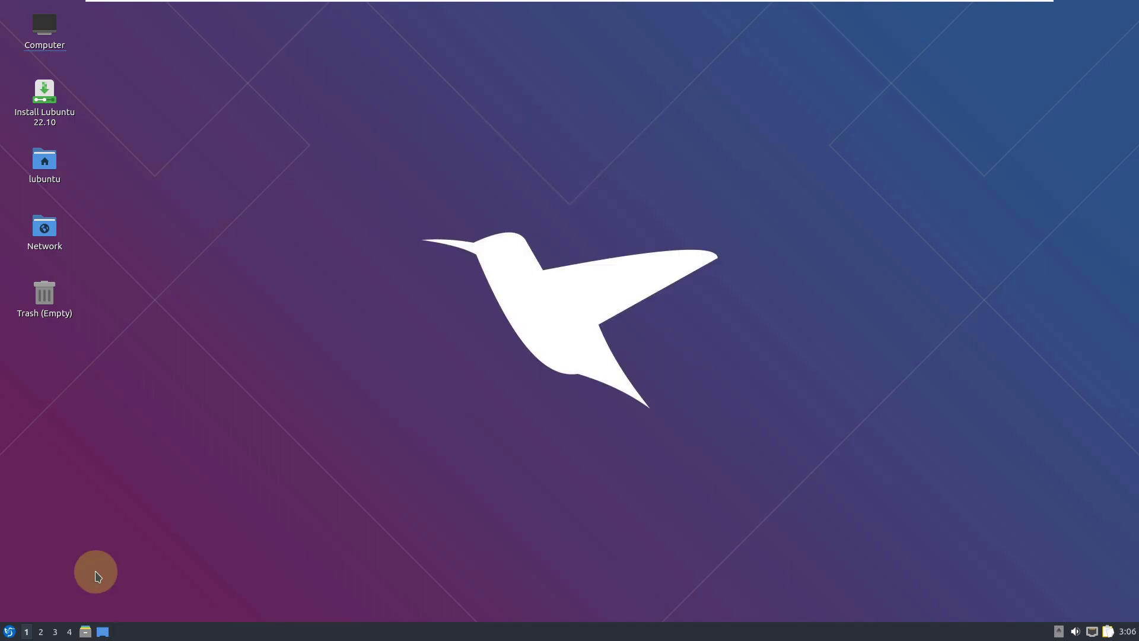
# Open qpdfview, check its About (0.4.18, Poppler 22.06.0), then close it.
pyautogui.click(9, 631)
pyautogui.moveTo(74, 522)
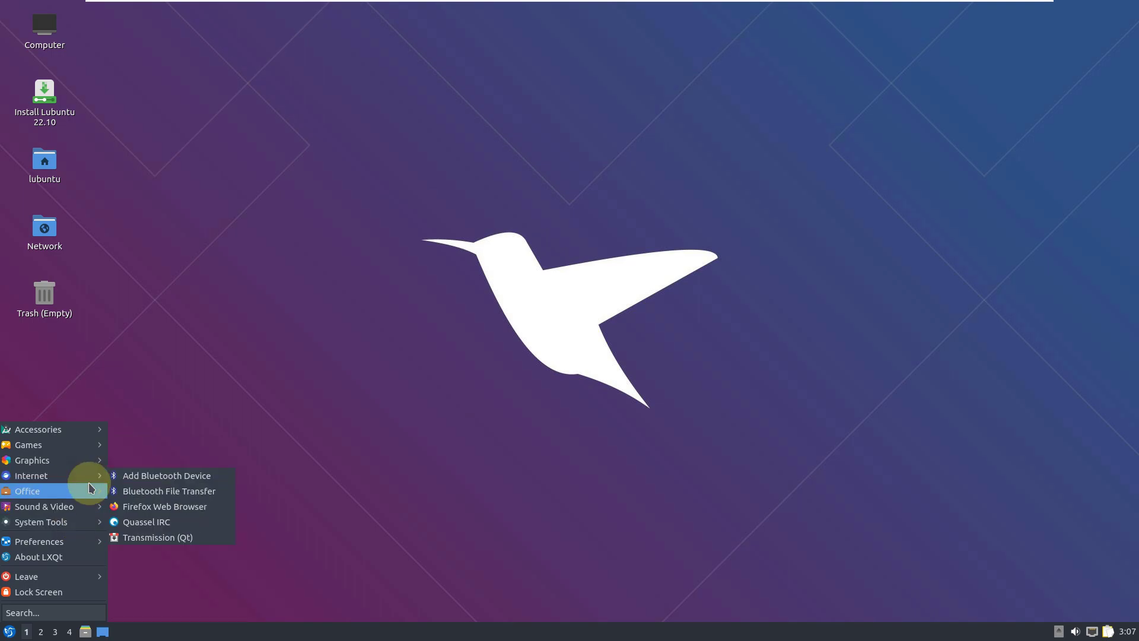
pyautogui.click(159, 584)
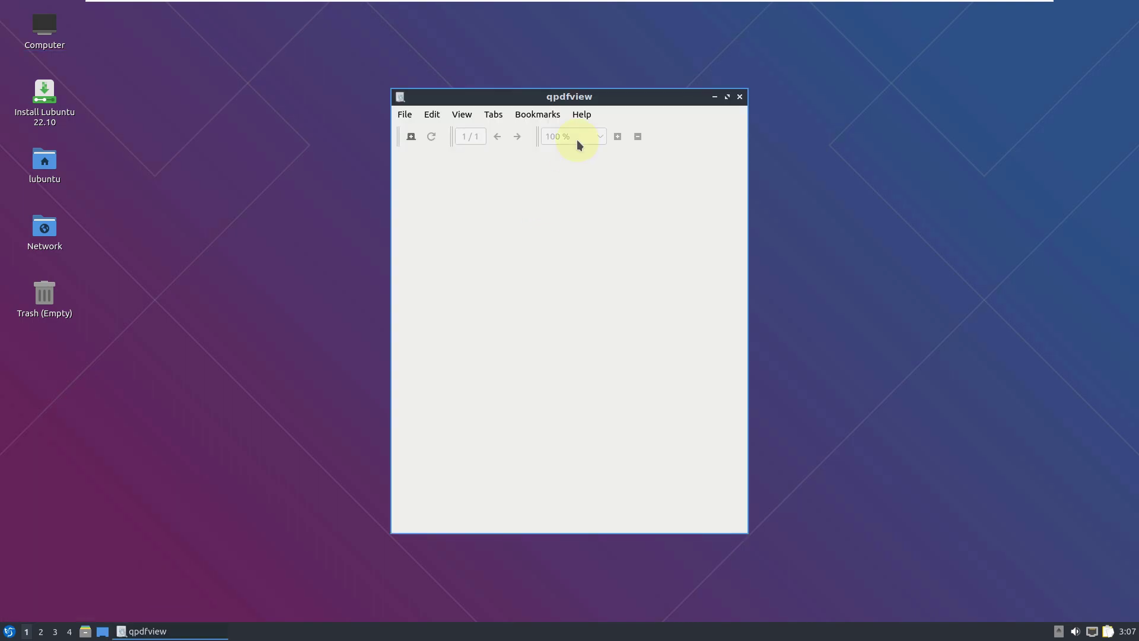
pyautogui.click(581, 116)
pyautogui.click(592, 146)
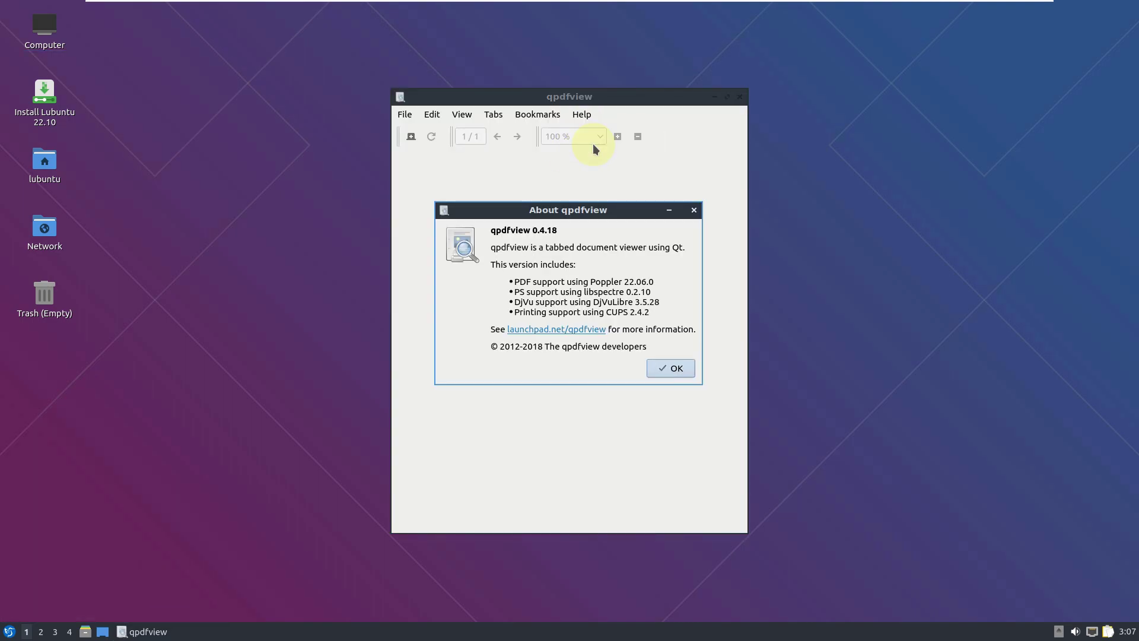
pyautogui.click(692, 371)
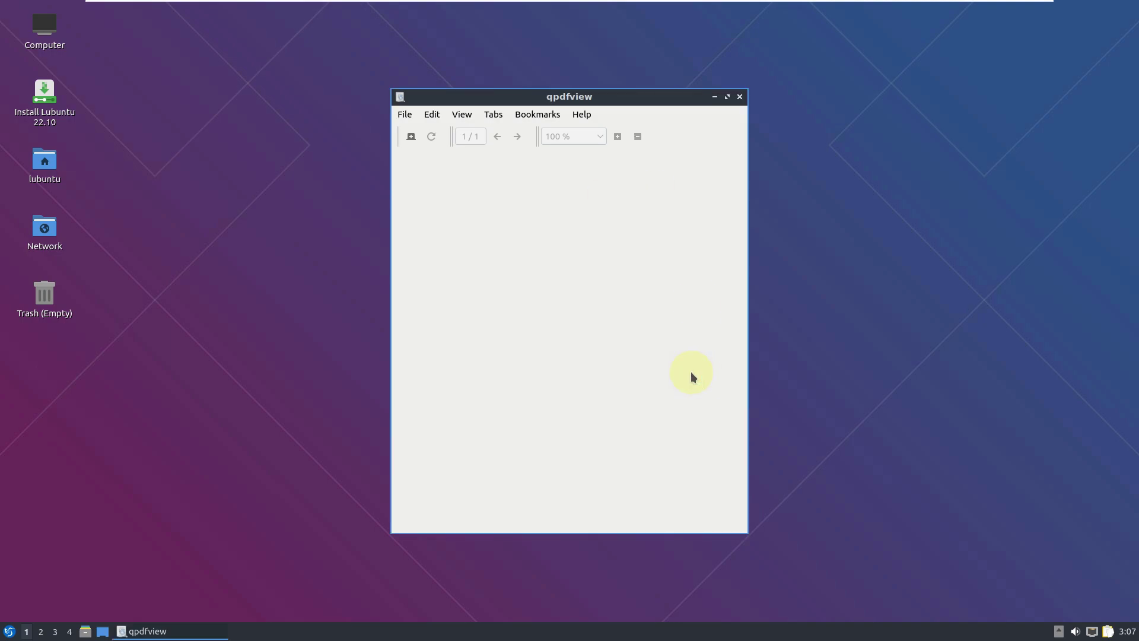
pyautogui.click(740, 97)
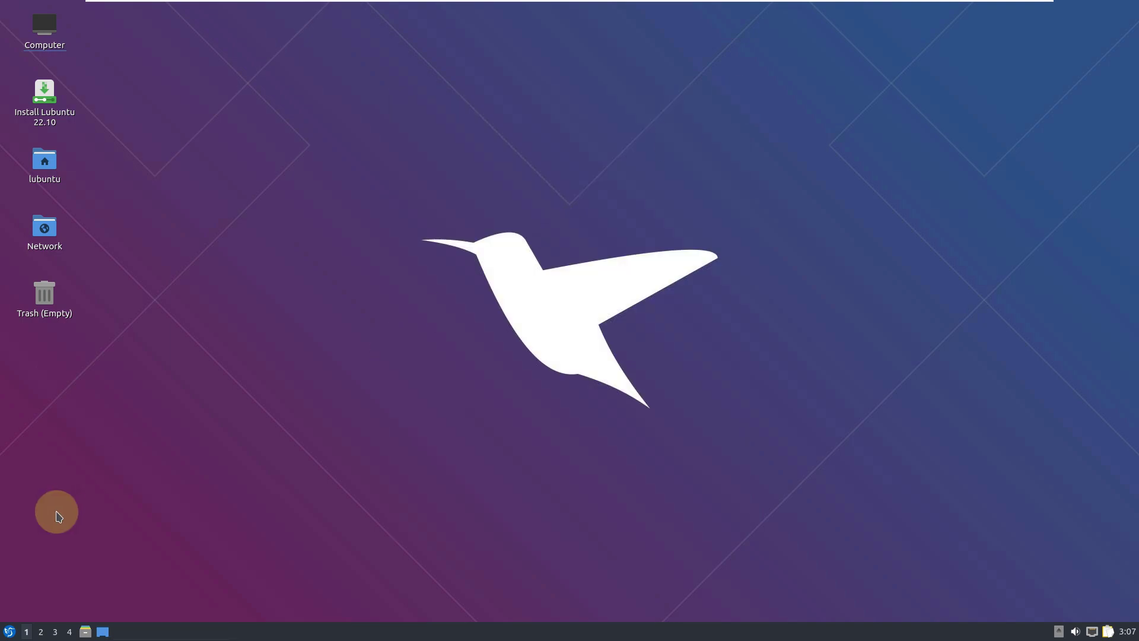
pyautogui.click(12, 631)
# Launch LXImage from Graphics, view its About dialog, then close the viewer.
pyautogui.moveTo(71, 462)
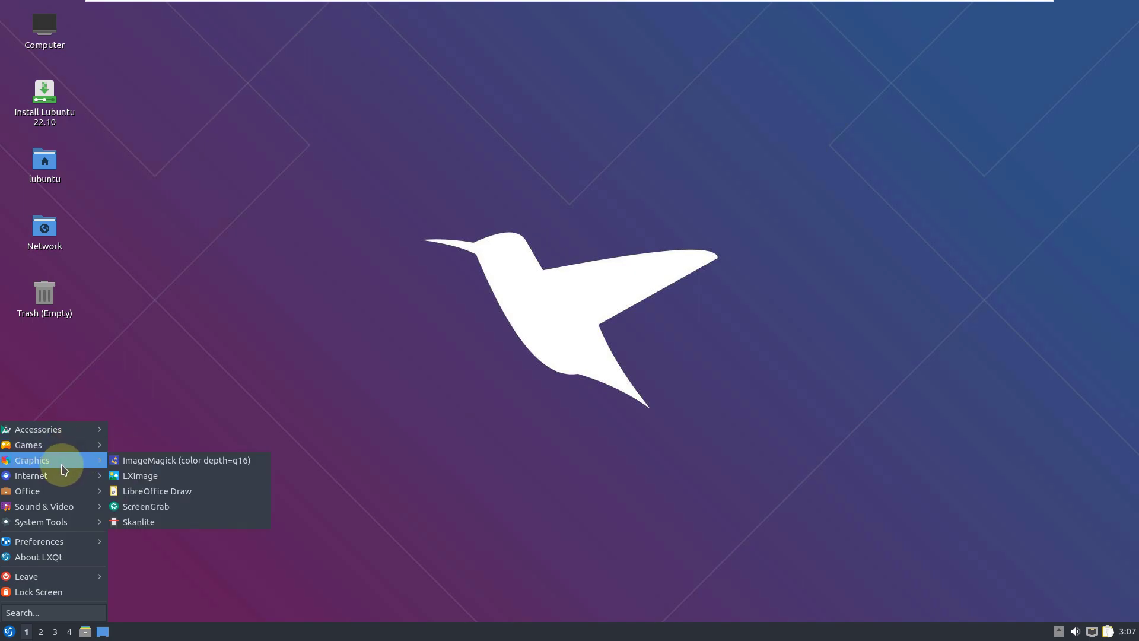
pyautogui.click(155, 476)
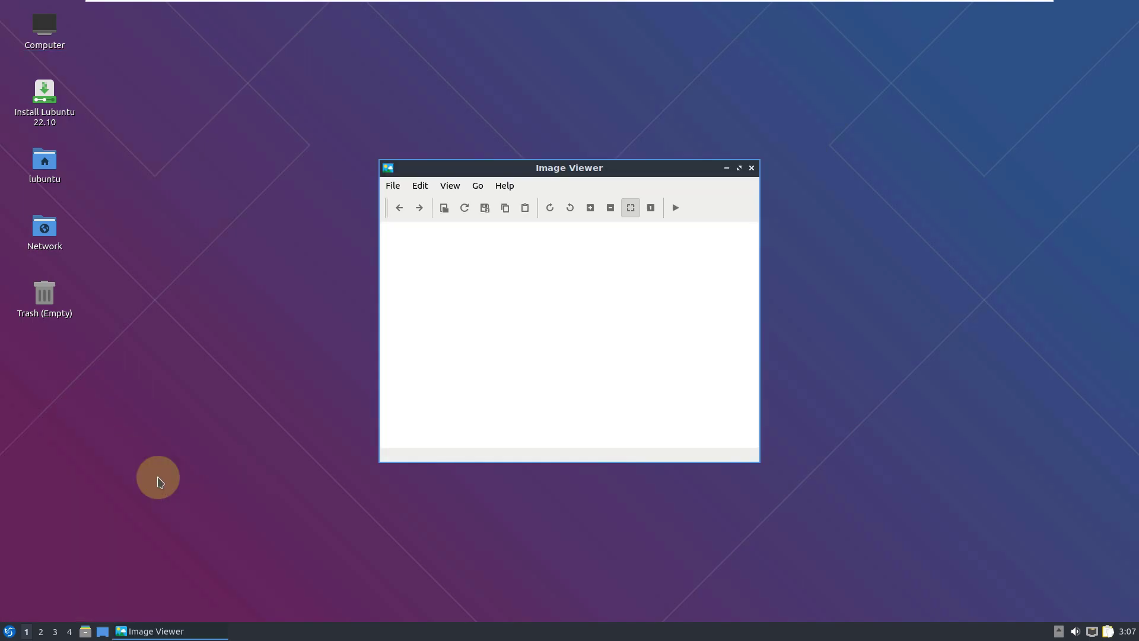
pyautogui.click(507, 187)
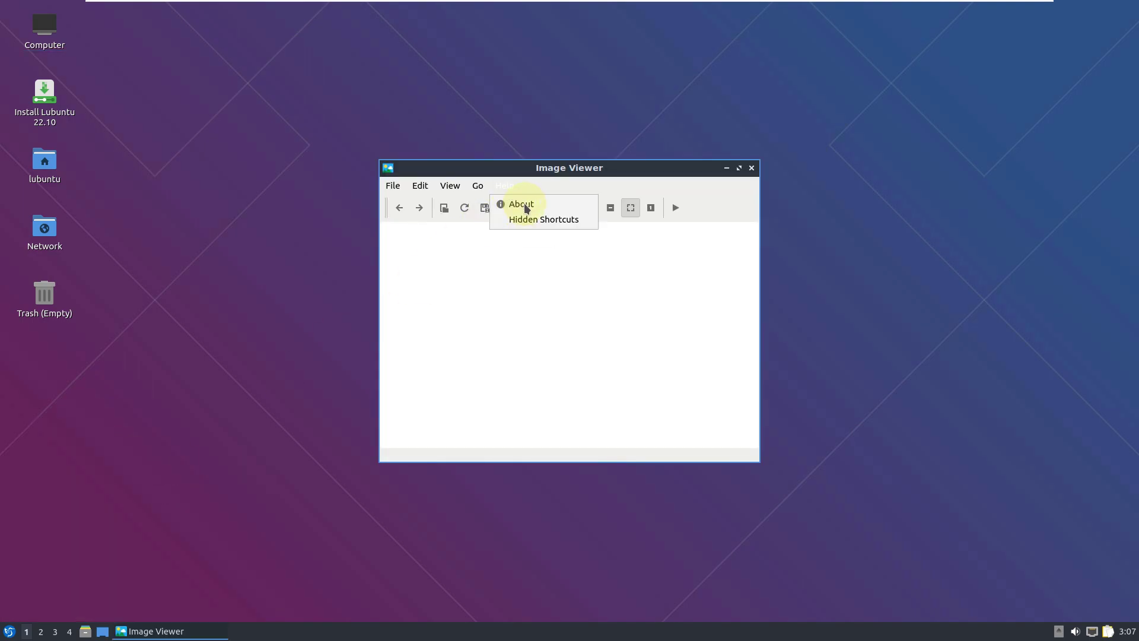
pyautogui.click(527, 207)
pyautogui.click(670, 361)
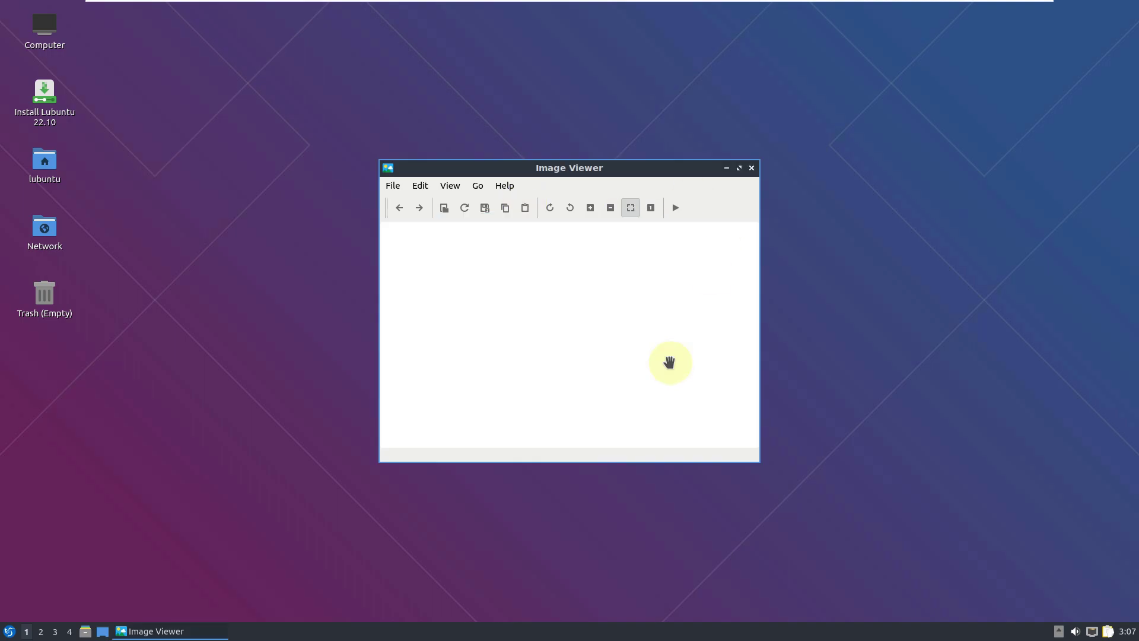
pyautogui.click(751, 168)
# Browse the Graphics submenu and dismiss the application menu without launching anything.
pyautogui.click(10, 631)
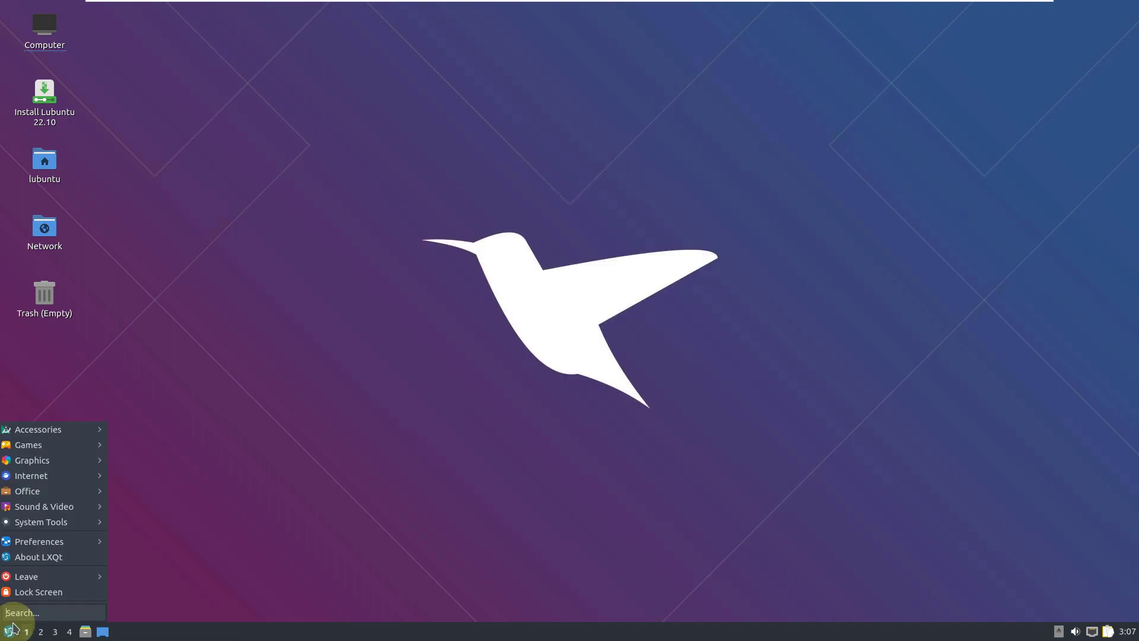
pyautogui.click(58, 456)
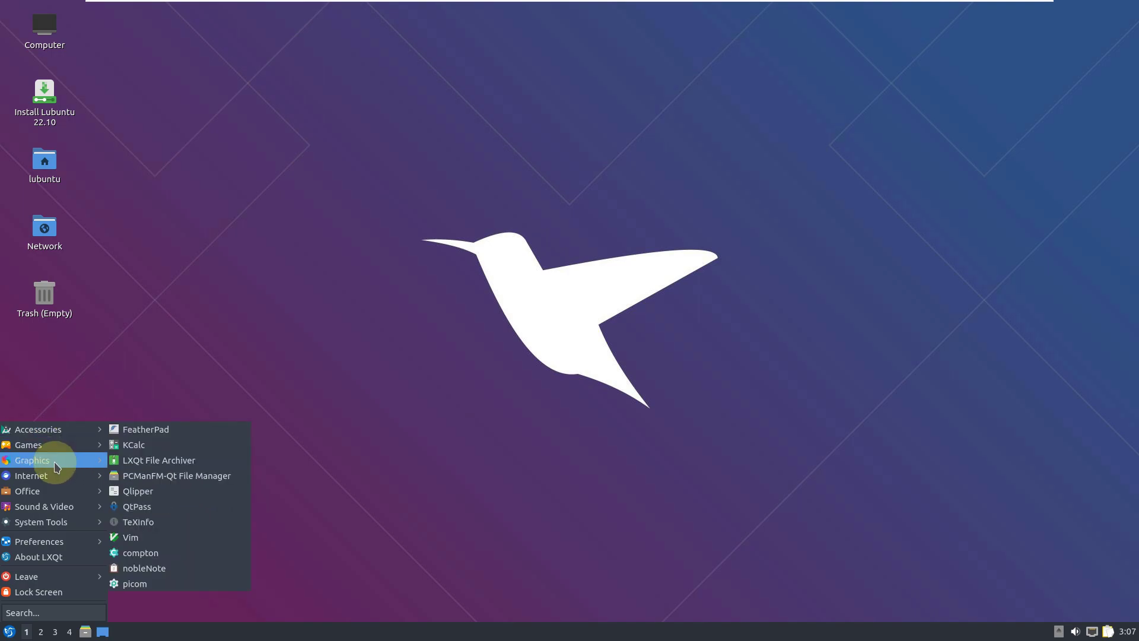
pyautogui.moveTo(45, 475)
pyautogui.click(154, 514)
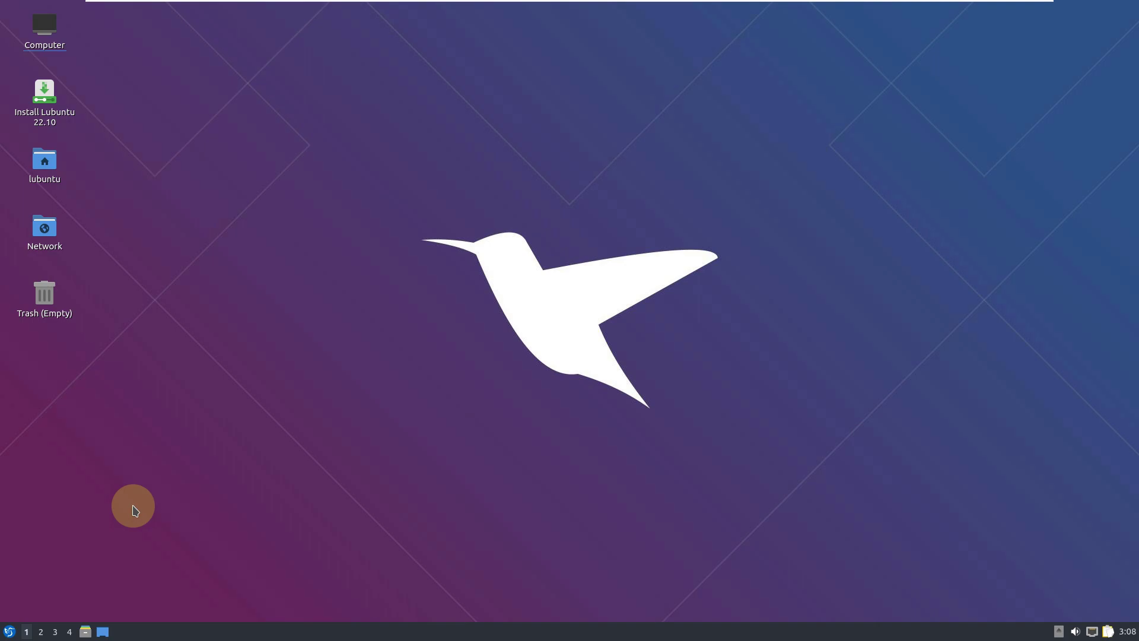
# Launch Software Sources from Preferences, close Firefox's privacy notice tab, and center the window.
pyautogui.click(9, 631)
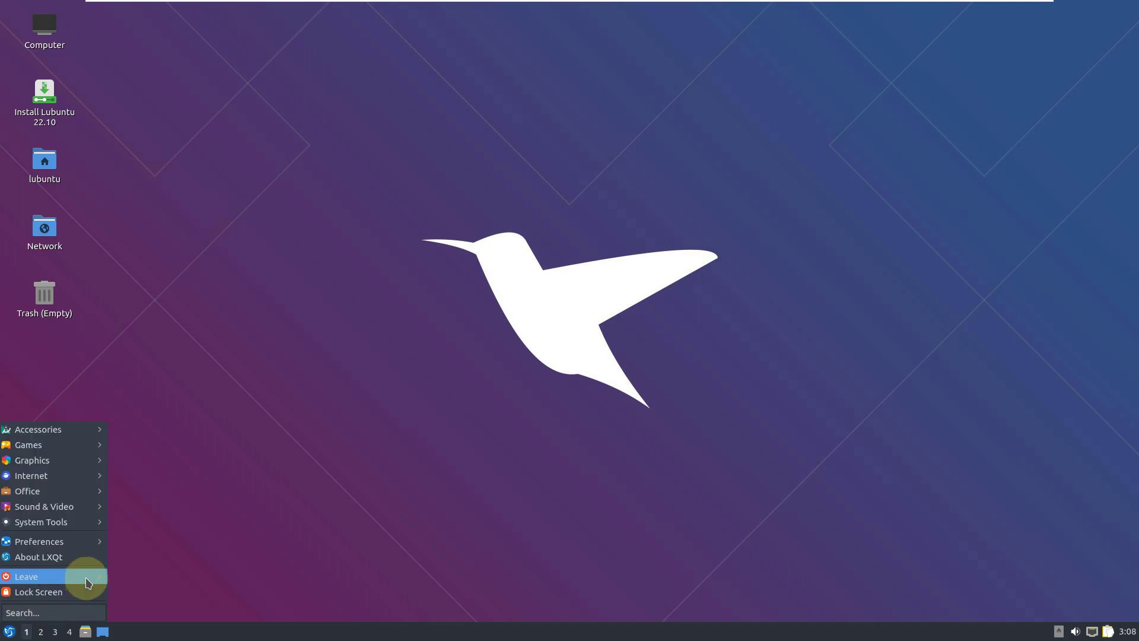
pyautogui.moveTo(69, 545)
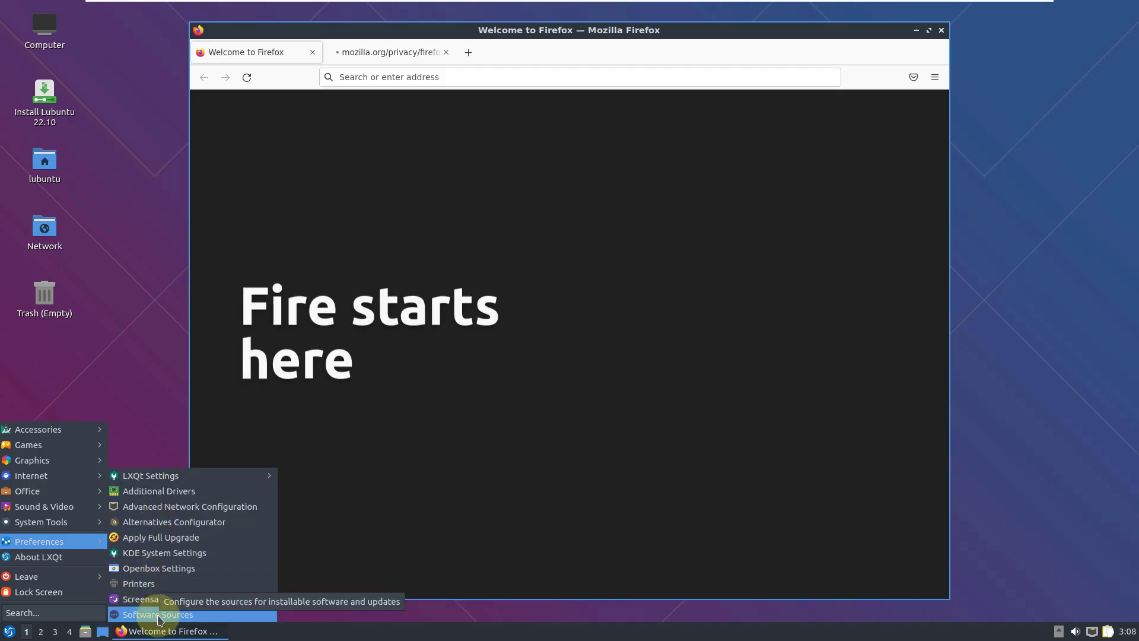
pyautogui.click(161, 617)
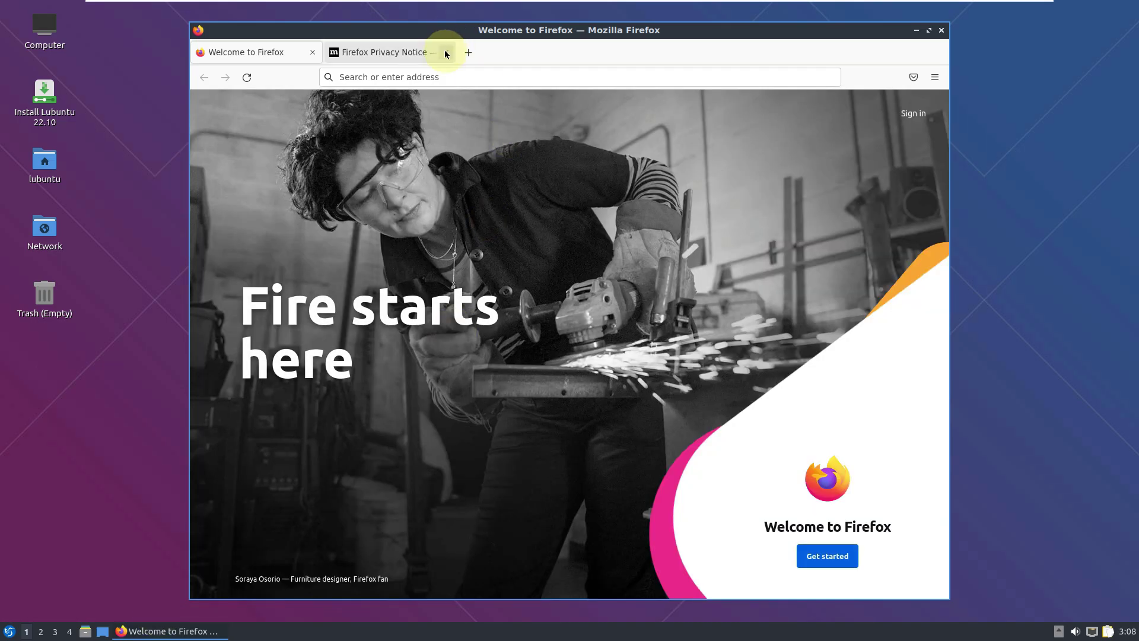
pyautogui.click(447, 54)
pyautogui.moveTo(329, 381); pyautogui.dragTo(612, 168)
# Review the Other Software, Updates, Authentication and Additional Drivers tabs, then close Software Sources.
pyautogui.click(439, 183)
pyautogui.click(497, 184)
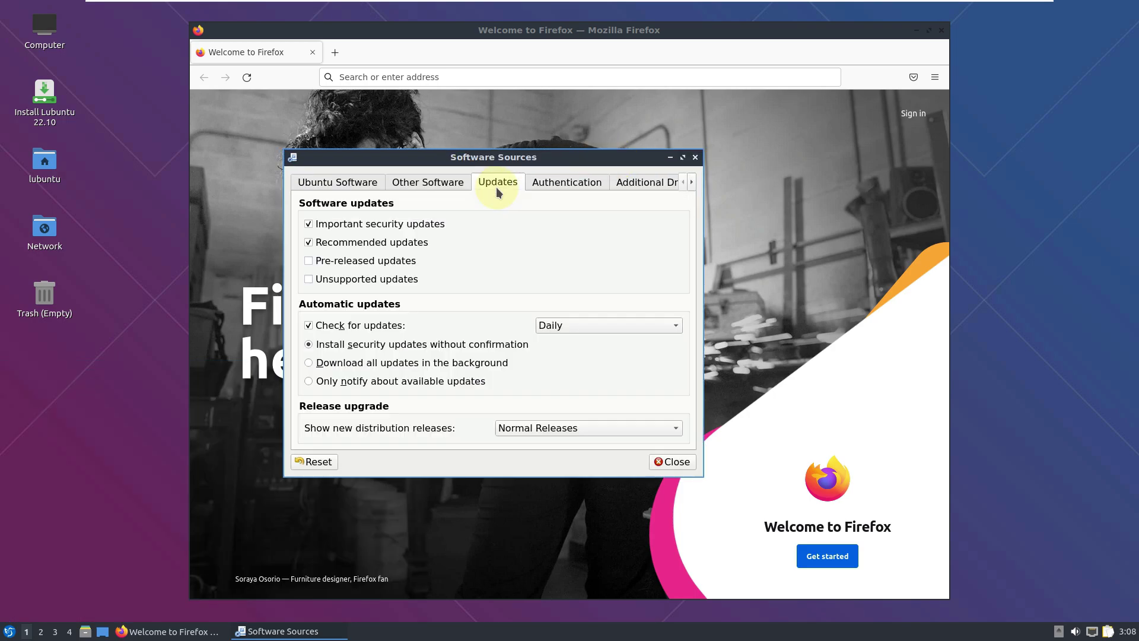
pyautogui.click(595, 184)
pyautogui.click(635, 185)
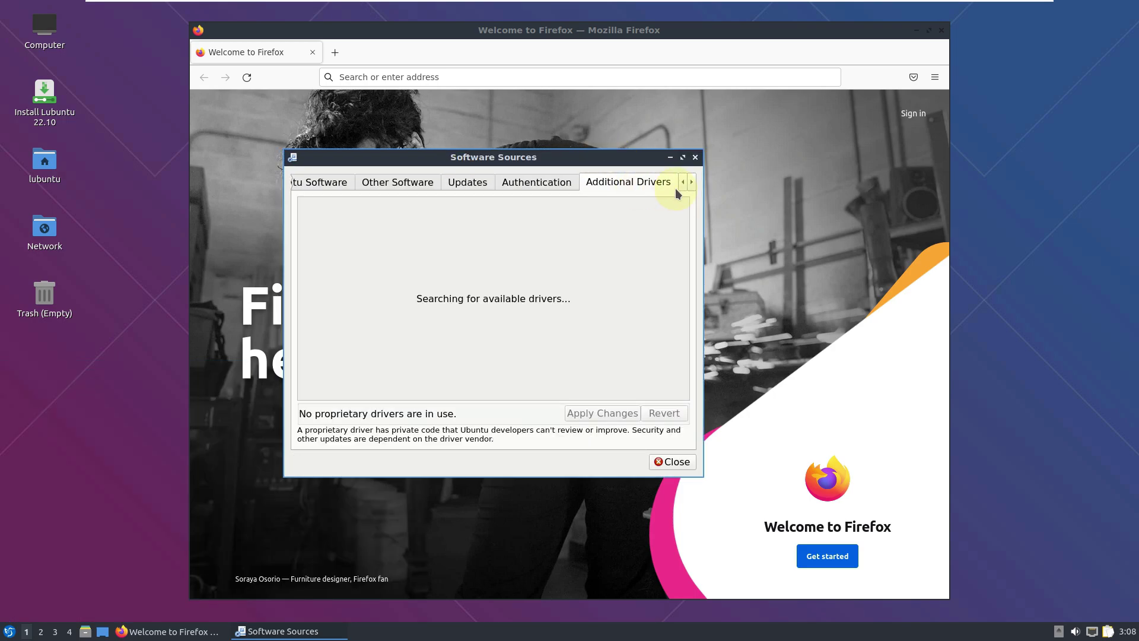
pyautogui.click(694, 183)
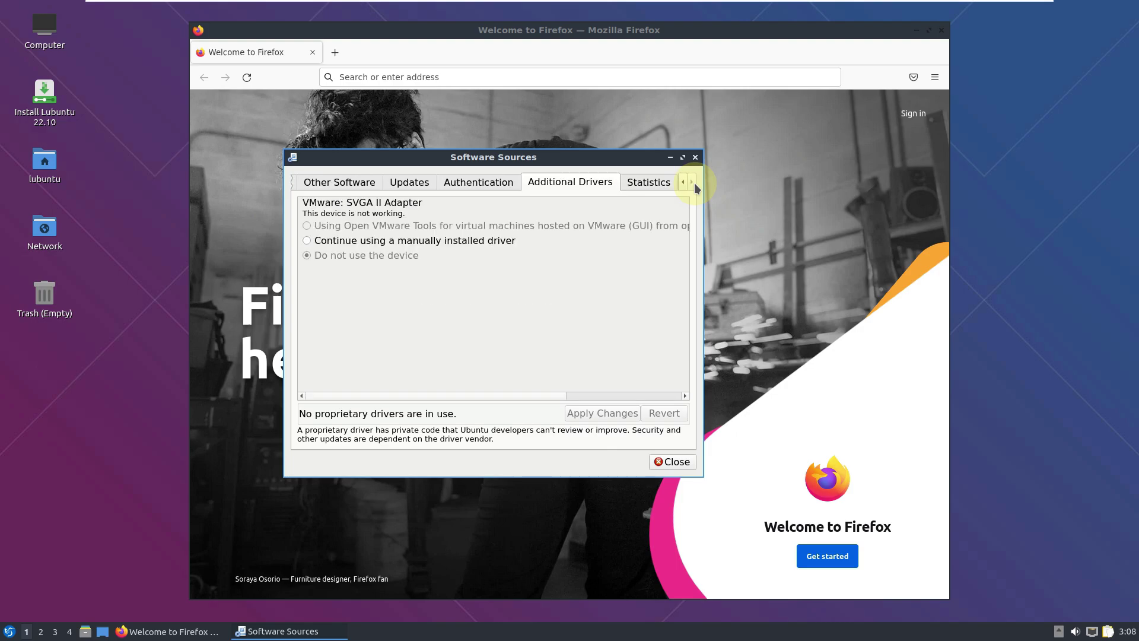
pyautogui.click(697, 156)
# Check the Firefox version under Help > About Firefox and close it.
pyautogui.click(935, 77)
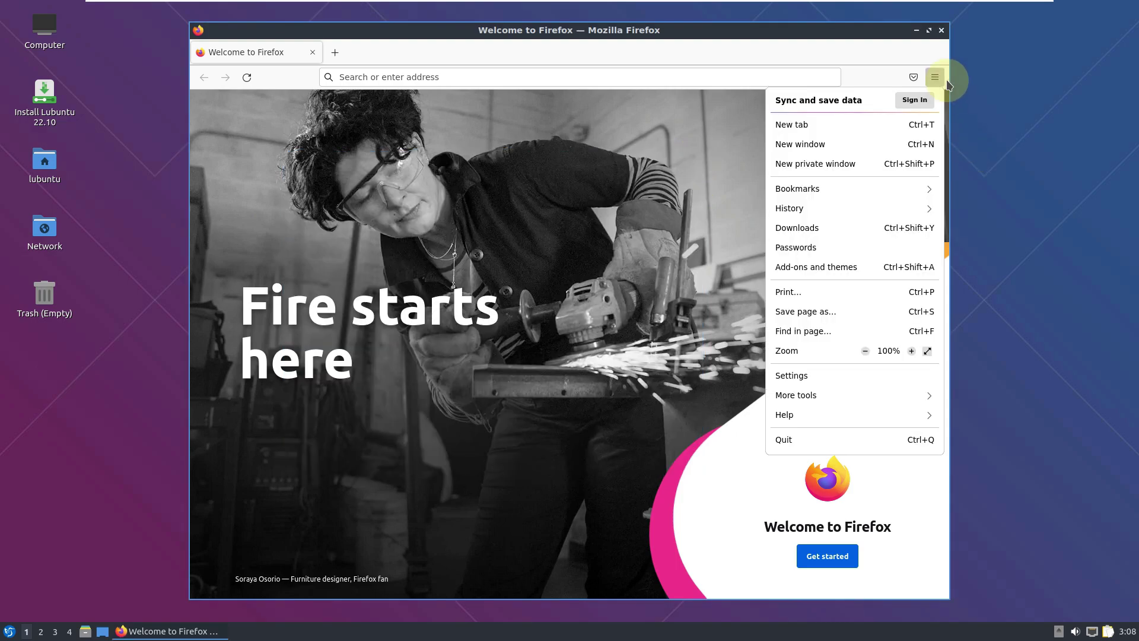
pyautogui.click(783, 422)
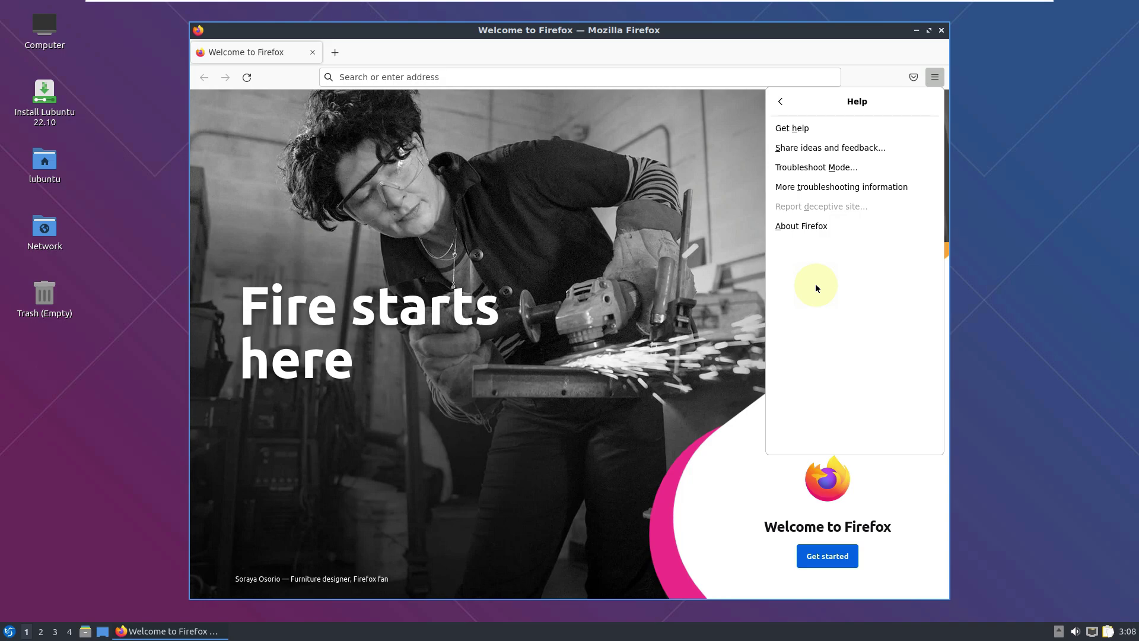
pyautogui.click(813, 230)
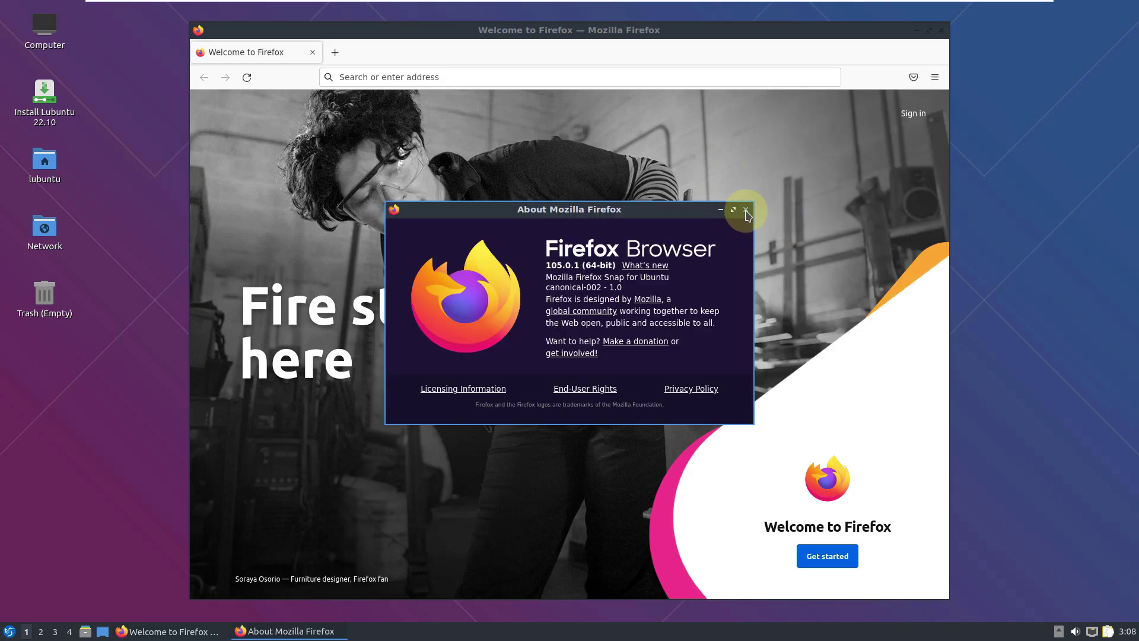
pyautogui.click(747, 212)
# Search 'lubuntu', visit lubuntu.net and its Download page, then open lubuntu.me from the results.
pyautogui.click(621, 76)
pyautogui.write('lubuntu')
pyautogui.press('Return')
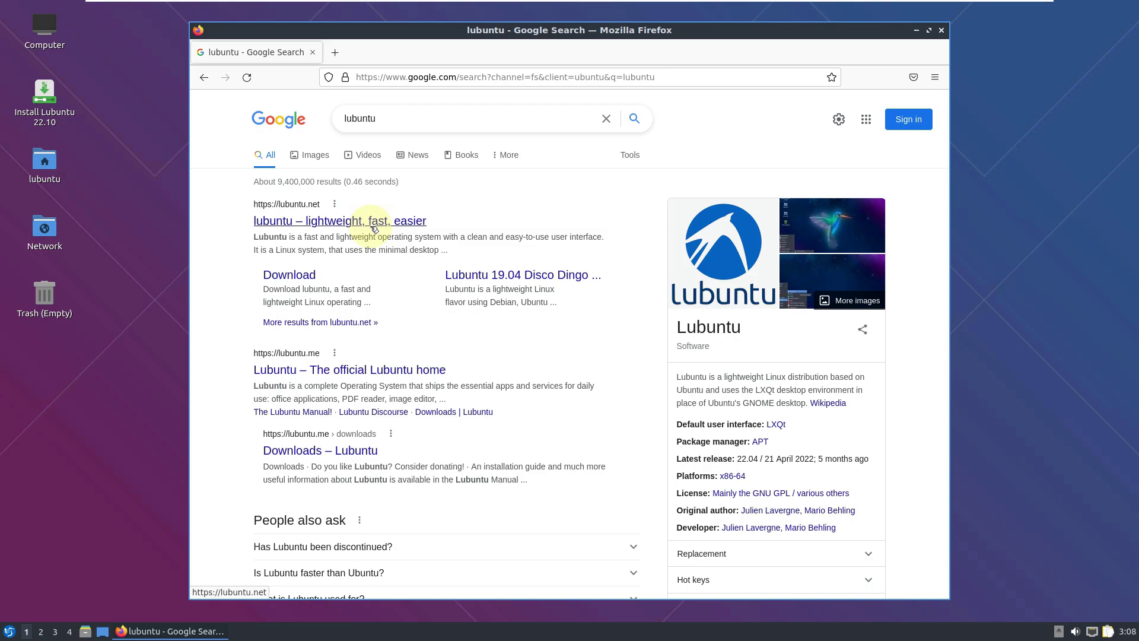
pyautogui.click(375, 229)
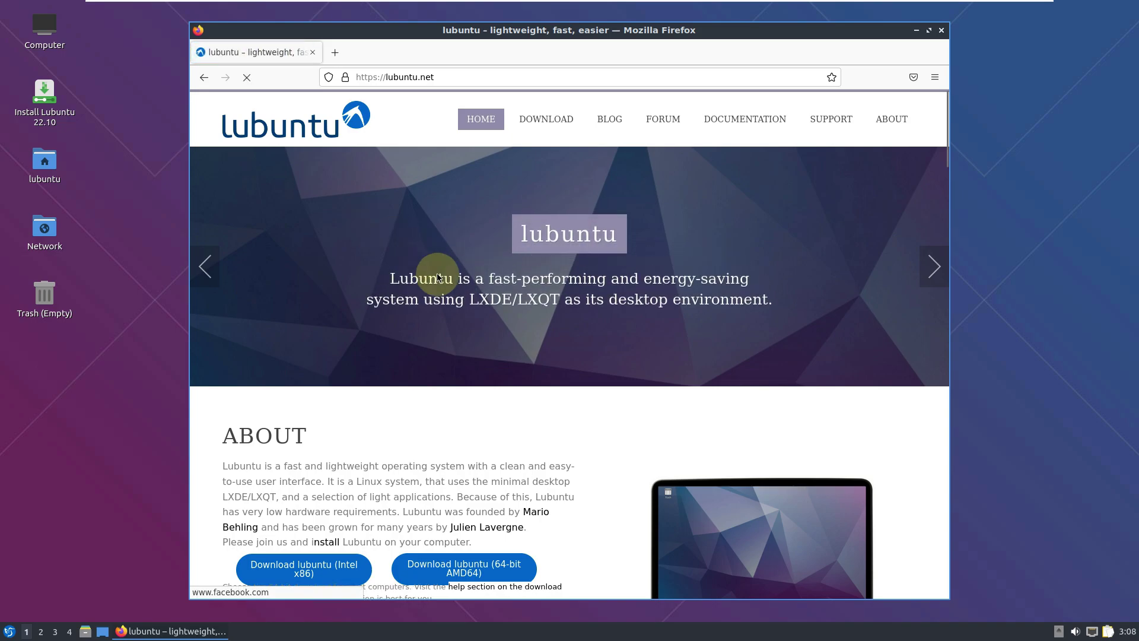
pyautogui.click(548, 121)
pyautogui.scroll(-5, 547, 293)
pyautogui.scroll(4, 554, 313)
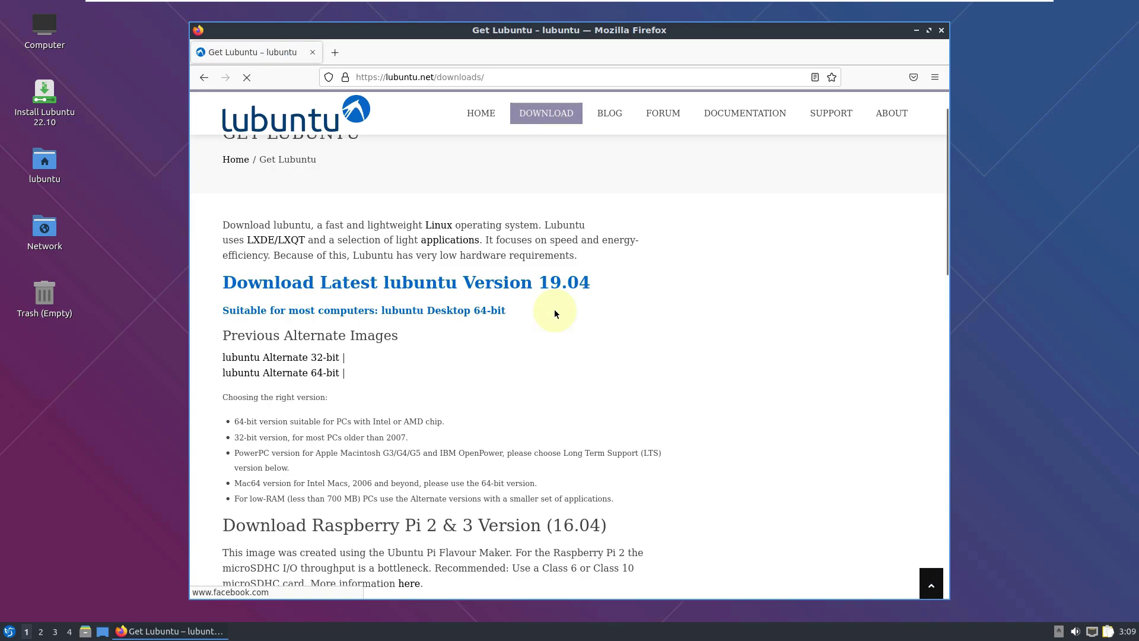
pyautogui.click(204, 77)
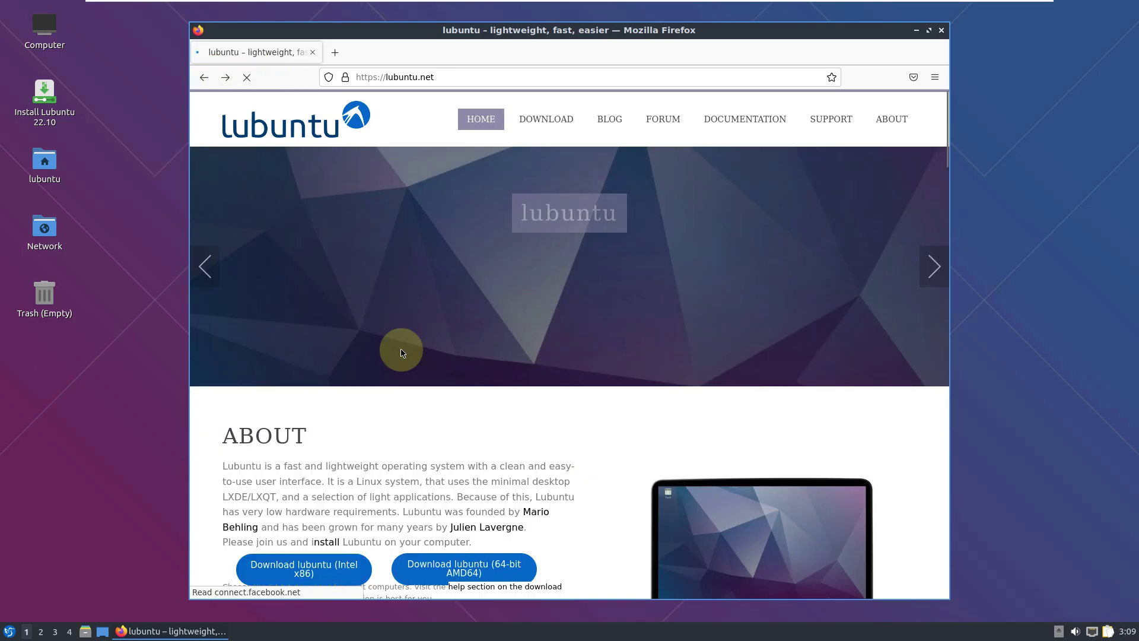
pyautogui.click(205, 78)
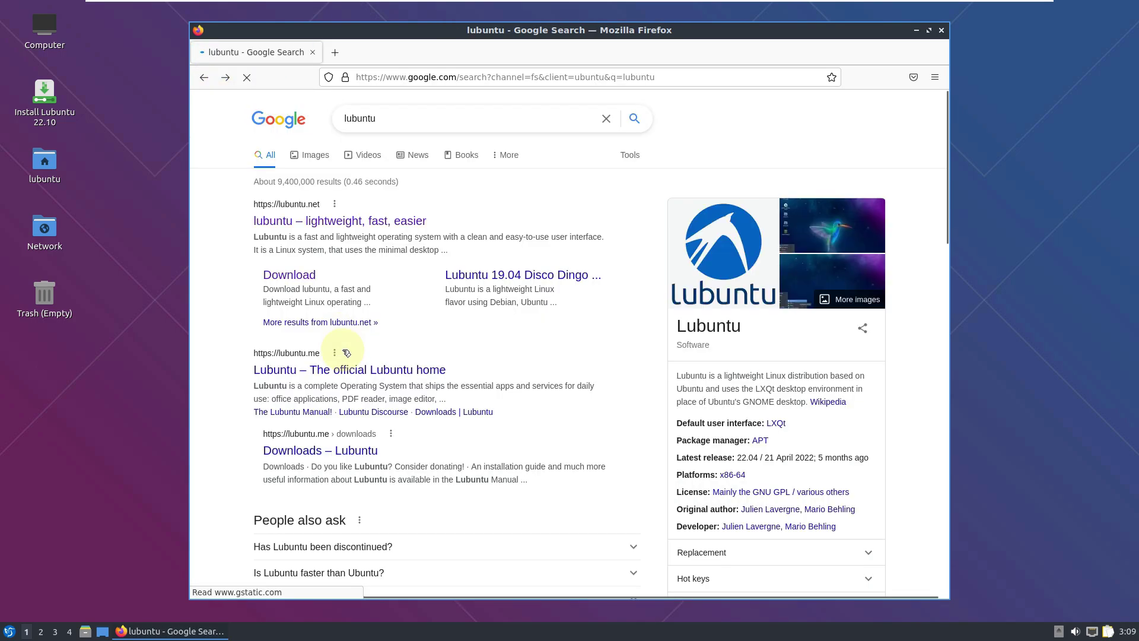
pyautogui.click(338, 370)
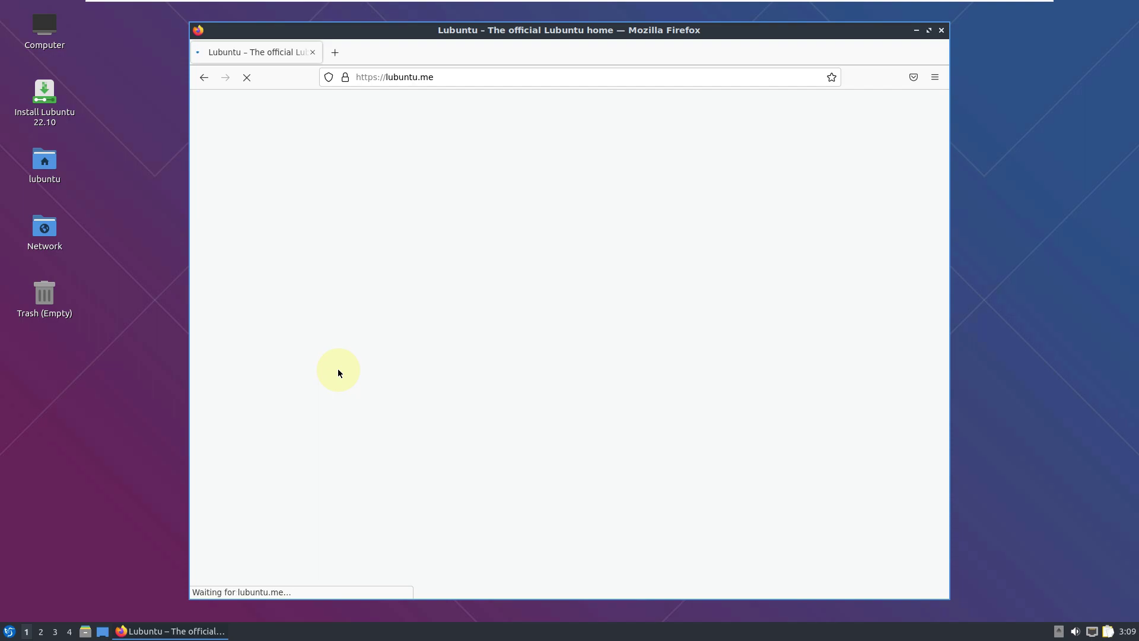
# Open a new tab on the 9to5Linux YouTube channel at youtube.com/9to5linux.
pyautogui.click(345, 55)
pyautogui.click(383, 83)
pyautogui.write('youtub')
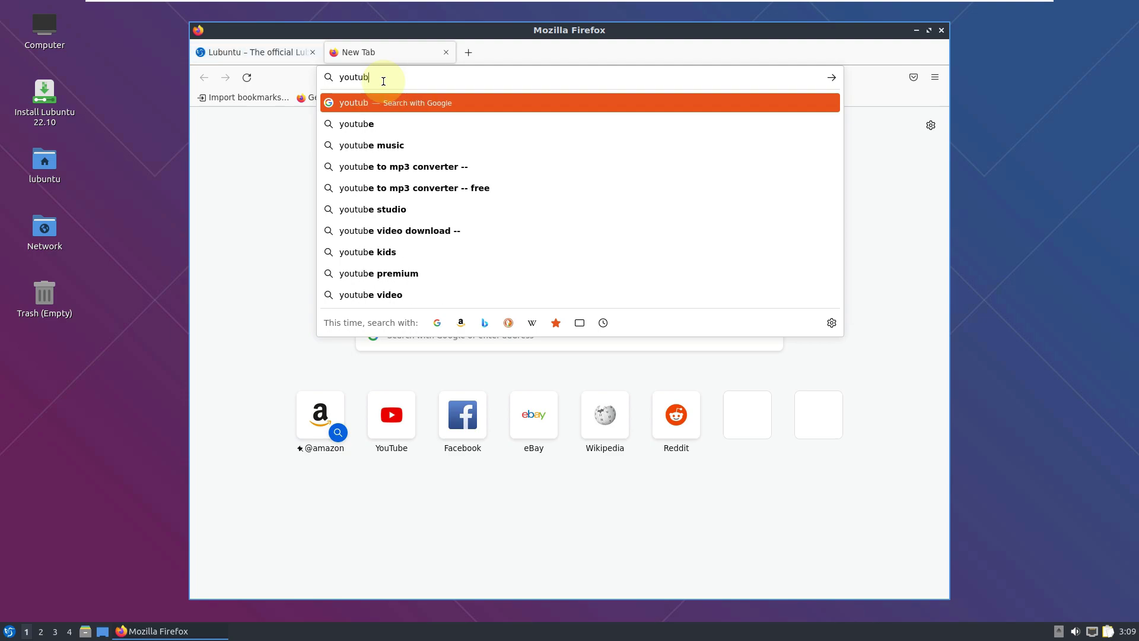
pyautogui.write('e.com/9to5linux')
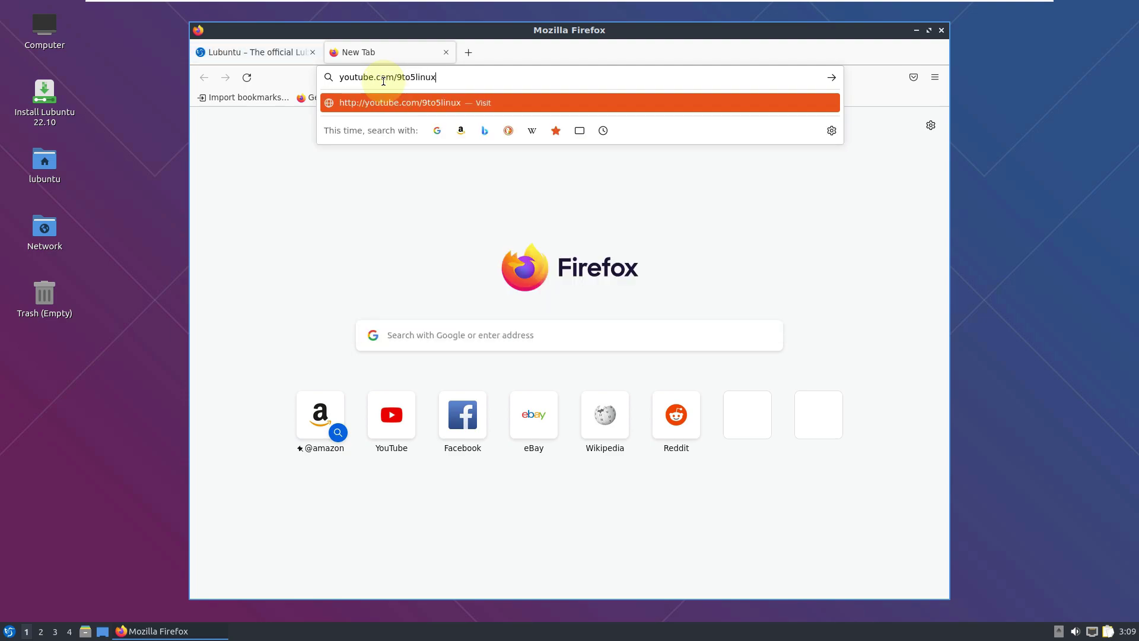
pyautogui.press('Return')
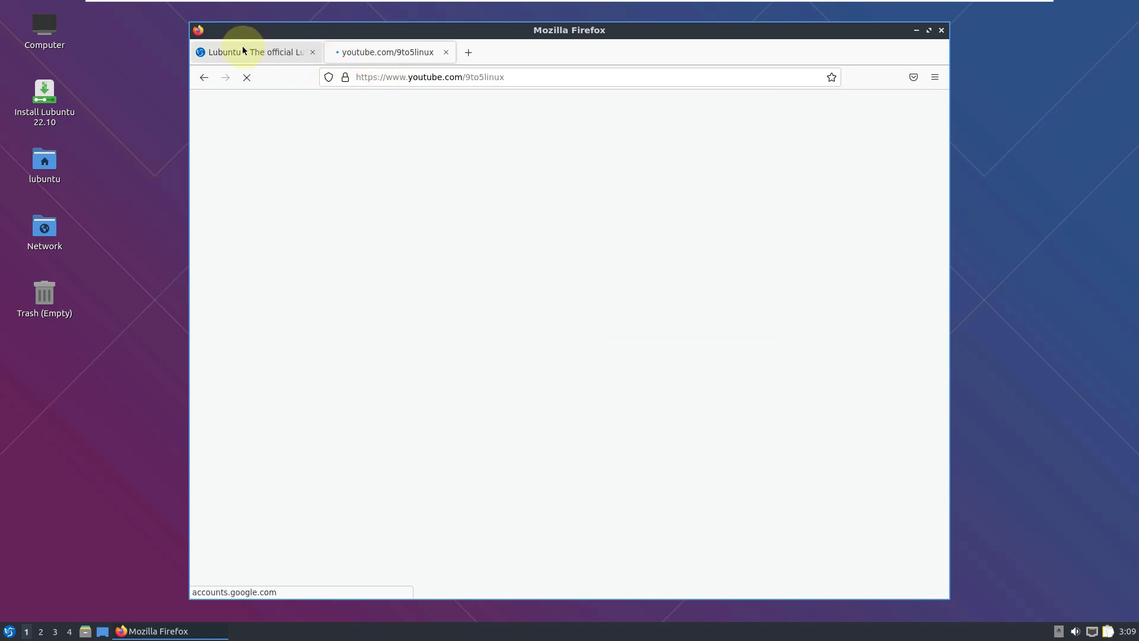
# Back on the Lubuntu tab, view the Downloads page listing 22.04.1 LTS and 20.04.5 LTS.
pyautogui.click(242, 52)
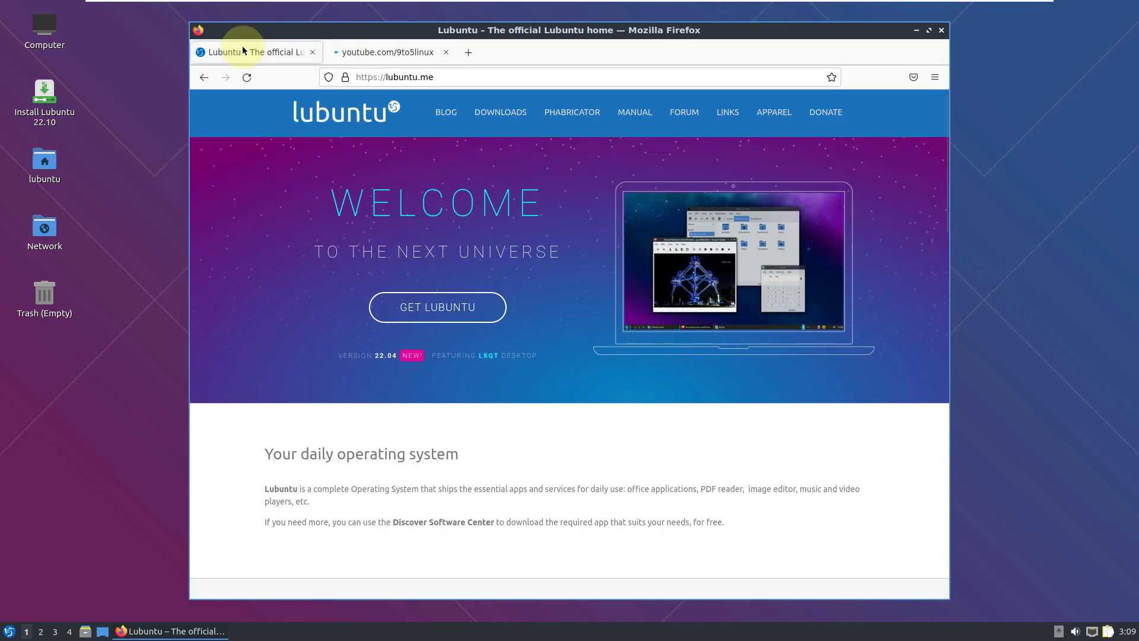
pyautogui.click(510, 119)
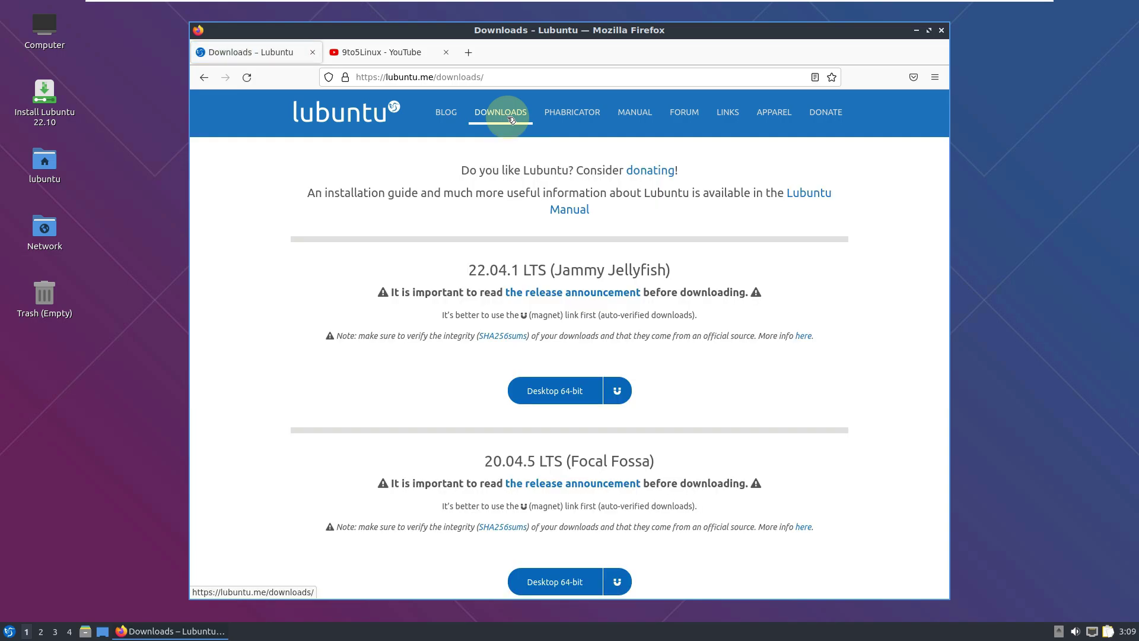
pyautogui.scroll(-8, 488, 338)
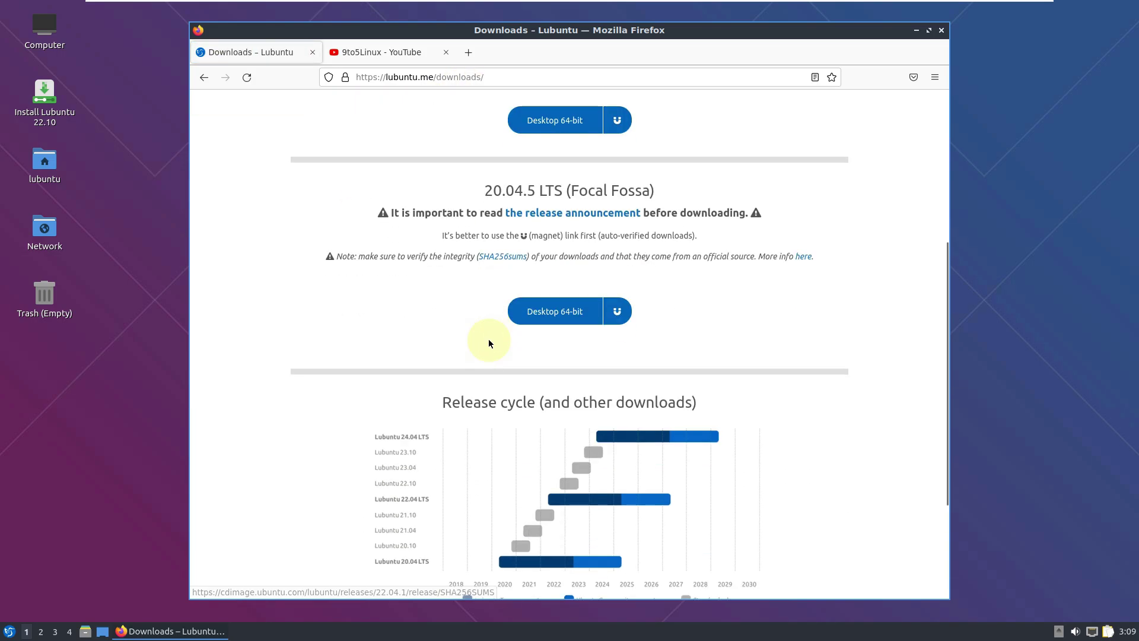
pyautogui.scroll(10, 492, 343)
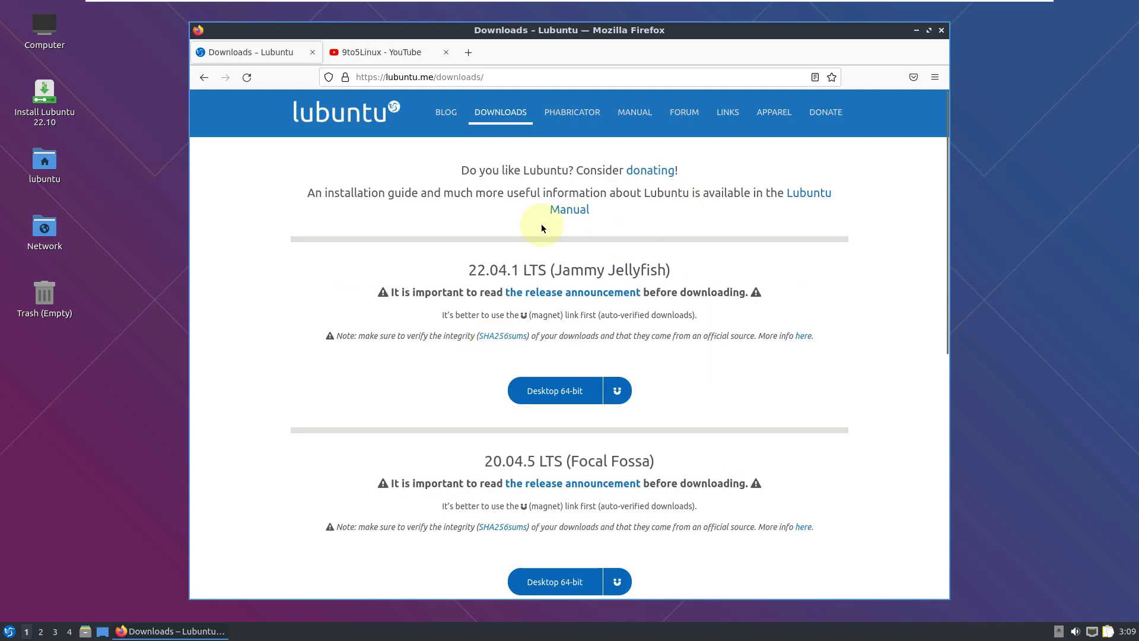
# Go to ubuntu.com in the first tab.
pyautogui.click(407, 77)
pyautogui.write('u')
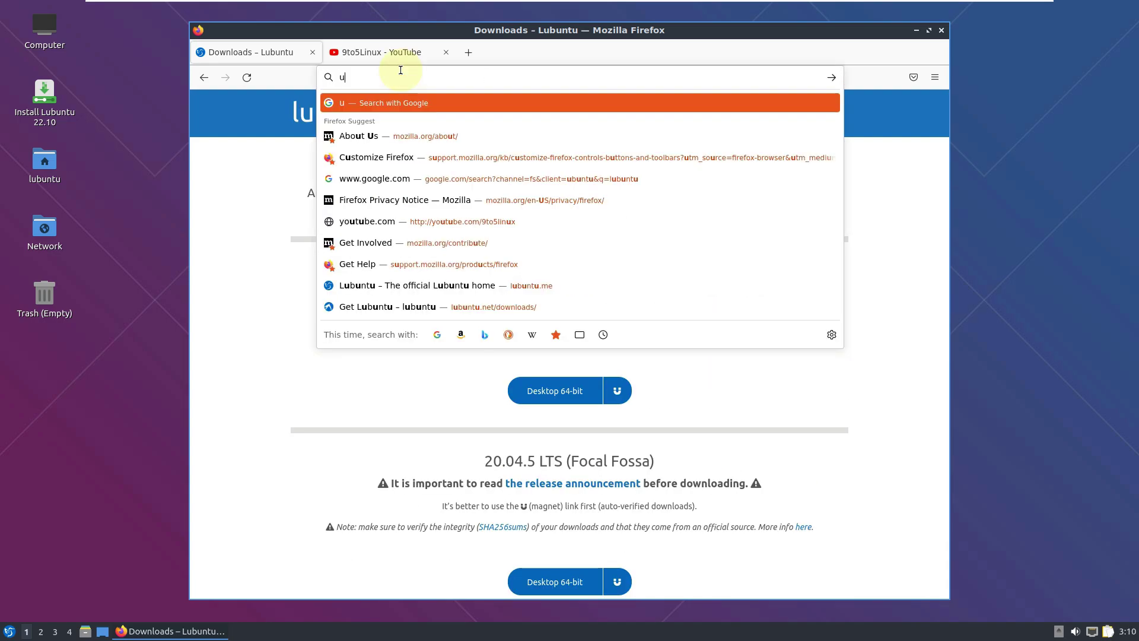
pyautogui.write('buntu.com')
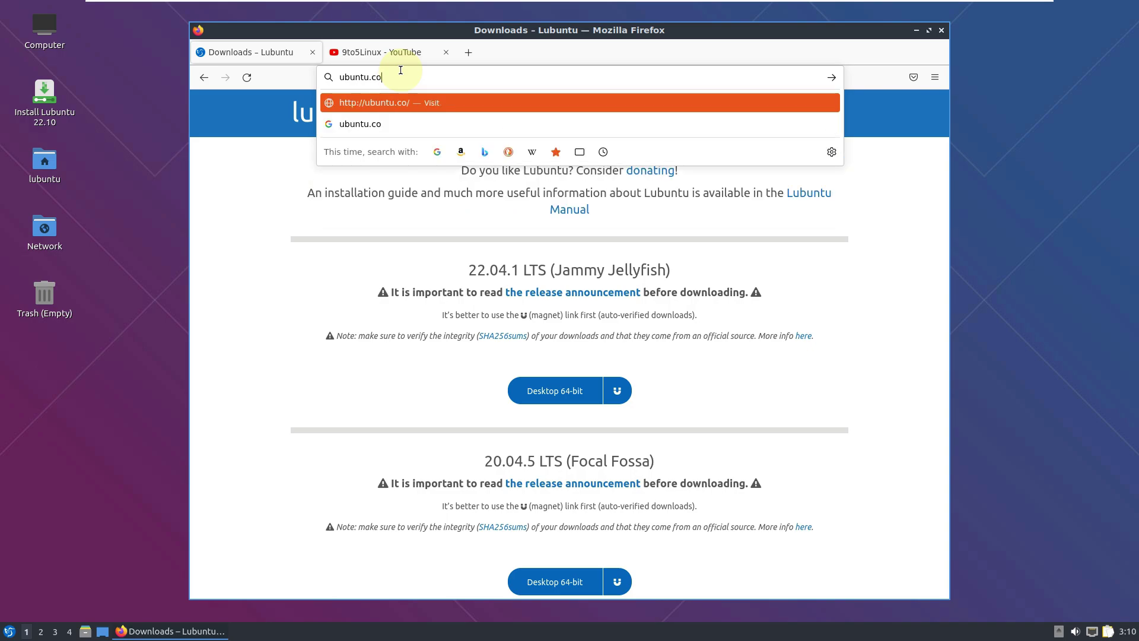
pyautogui.press('Return')
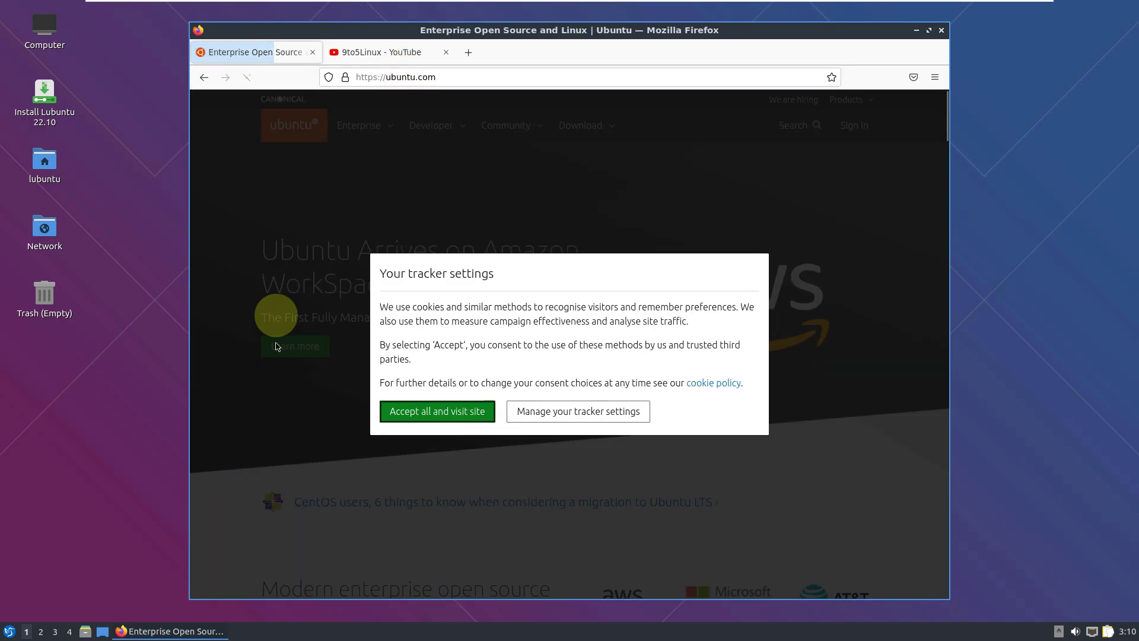
# Accept all cookies and search ubuntu.com for 'lubuntu 22.10'.
pyautogui.click(461, 413)
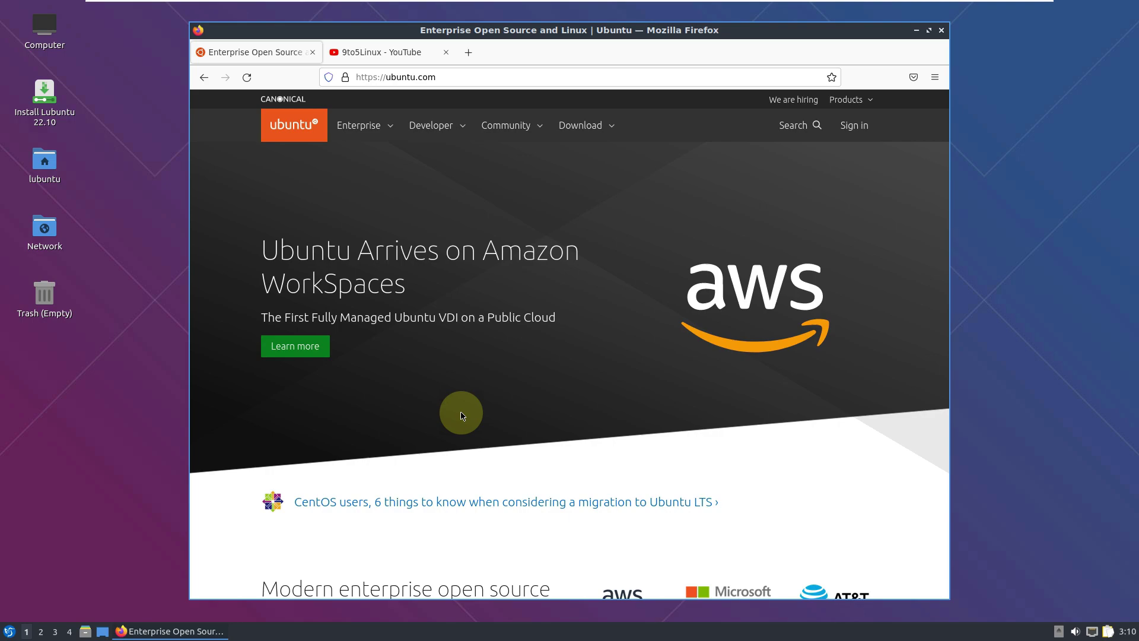
pyautogui.click(792, 131)
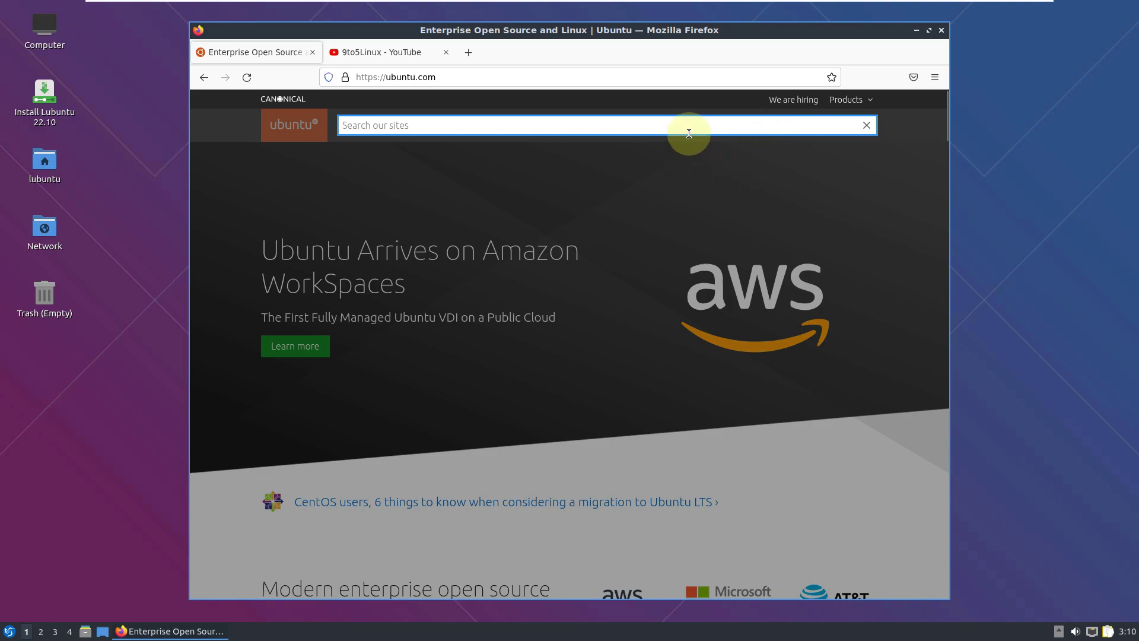
pyautogui.write('lubuntu 22.10')
pyautogui.press('Return')
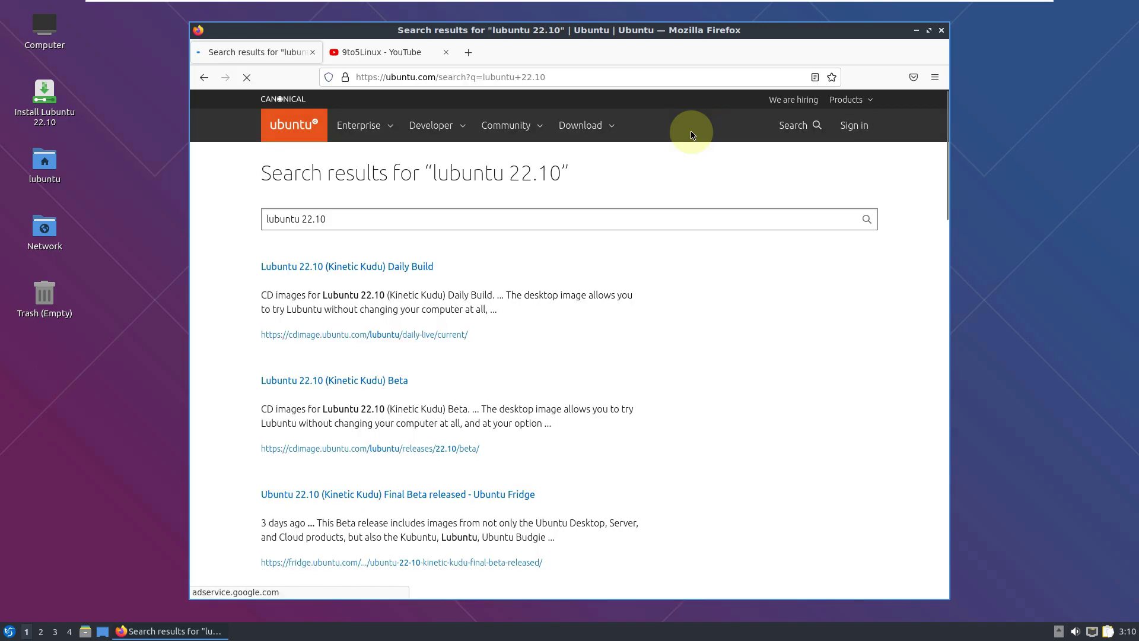
# Open the Lubuntu 22.10 Beta page, start the lubuntu-22.10-beta-desktop-amd64.iso download, then cancel it.
pyautogui.click(387, 385)
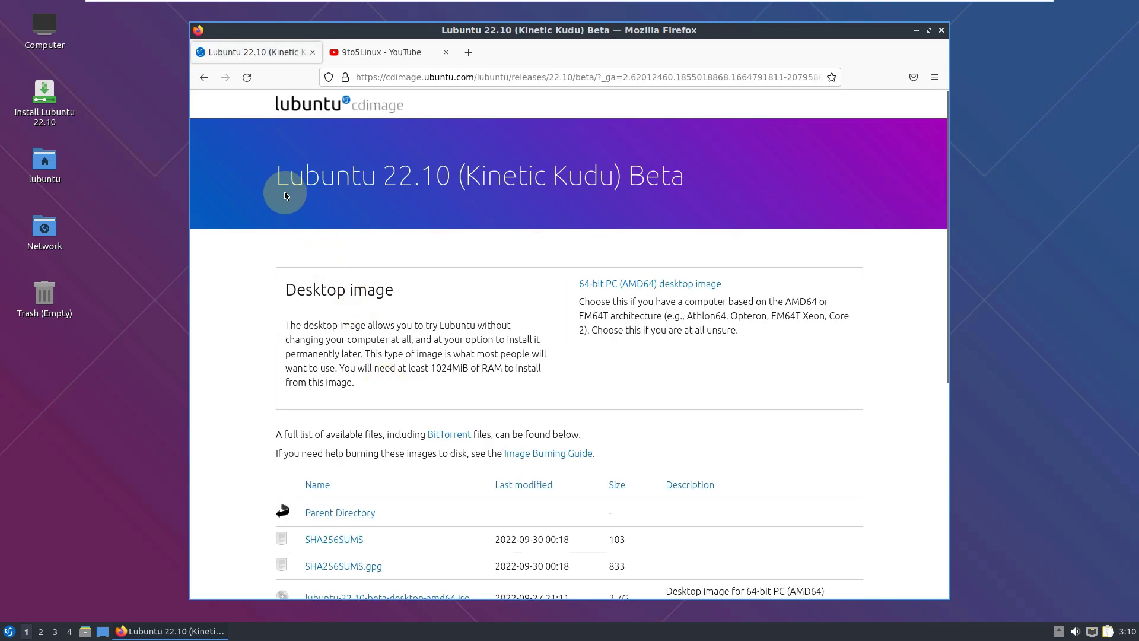
pyautogui.moveTo(276, 179); pyautogui.dragTo(668, 203)
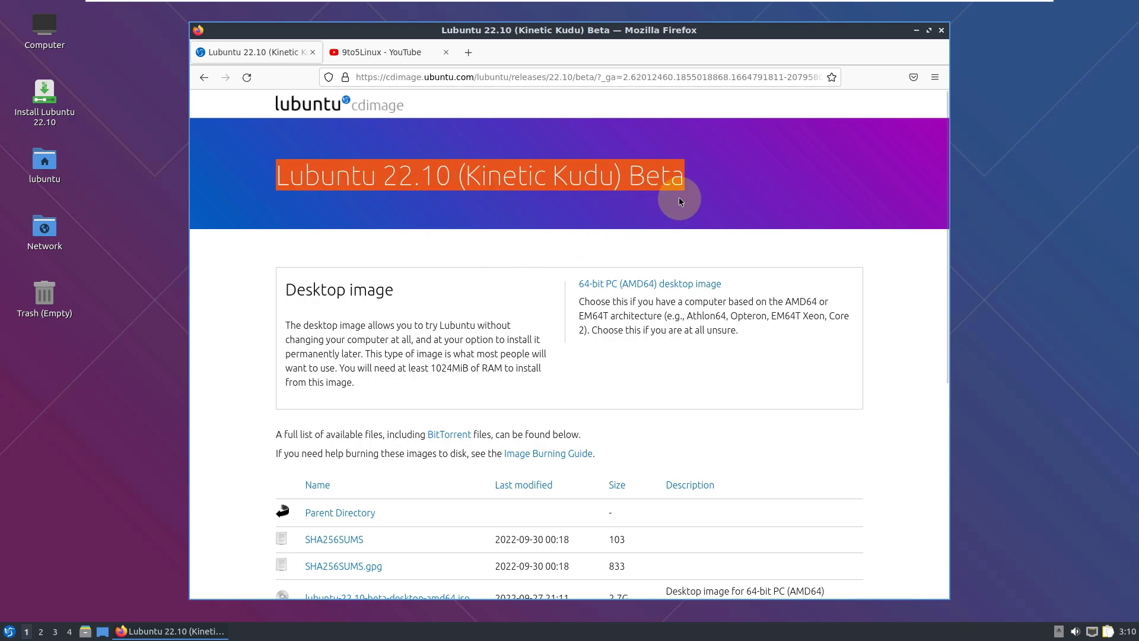
pyautogui.scroll(-3, 680, 202)
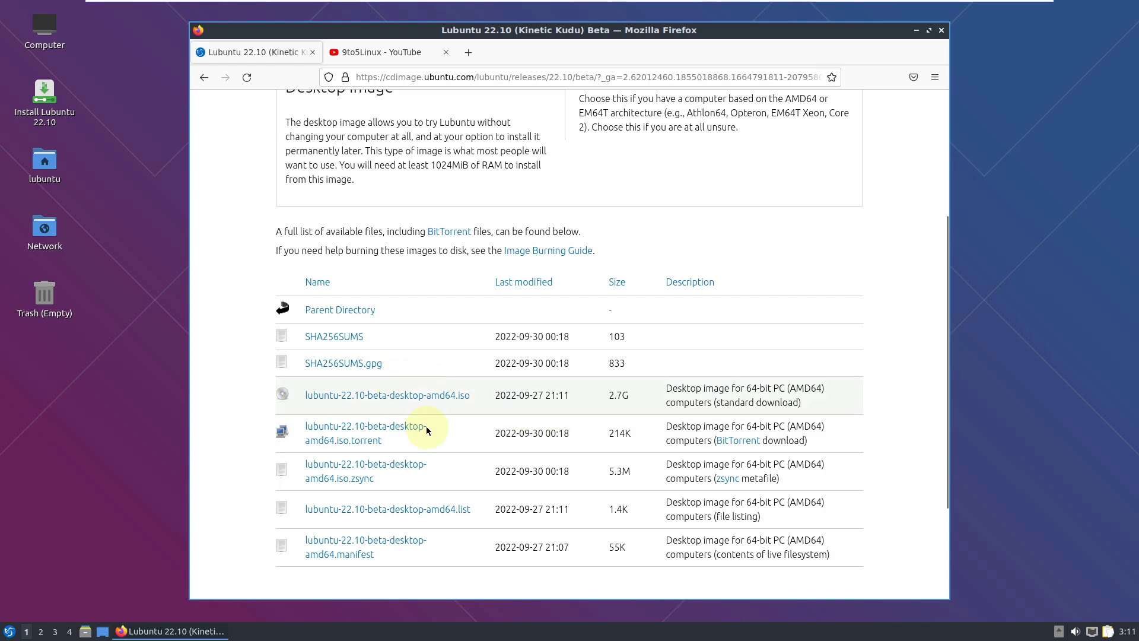
pyautogui.click(449, 401)
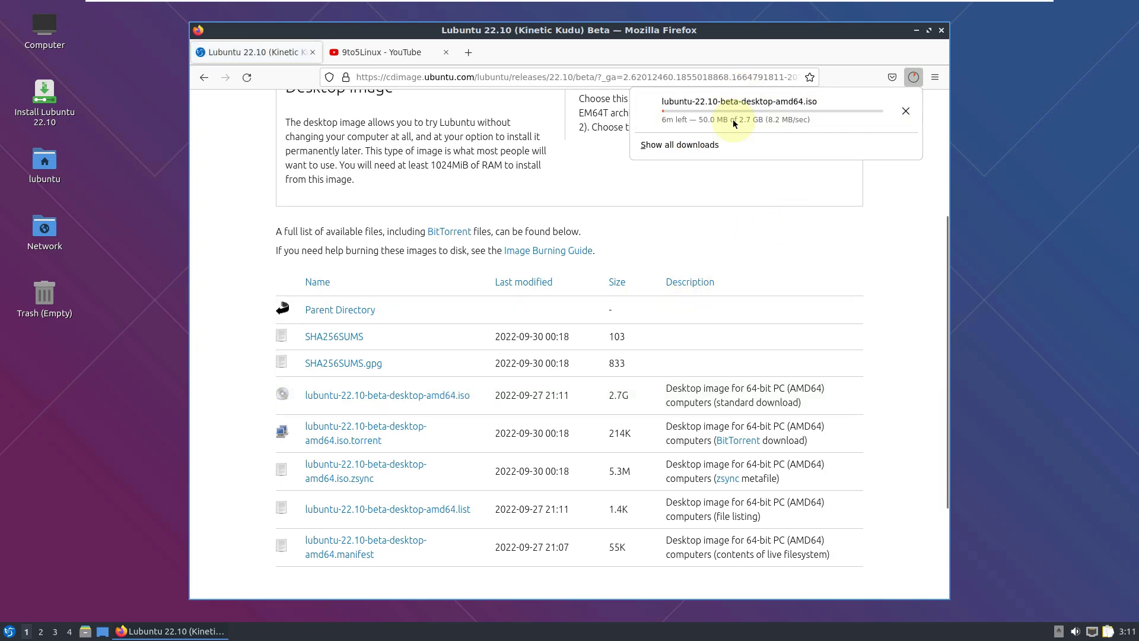
pyautogui.click(906, 112)
# On the 9to5Linux YouTube tab, search the channel's videos for 'lubun' and scroll the results.
pyautogui.click(389, 55)
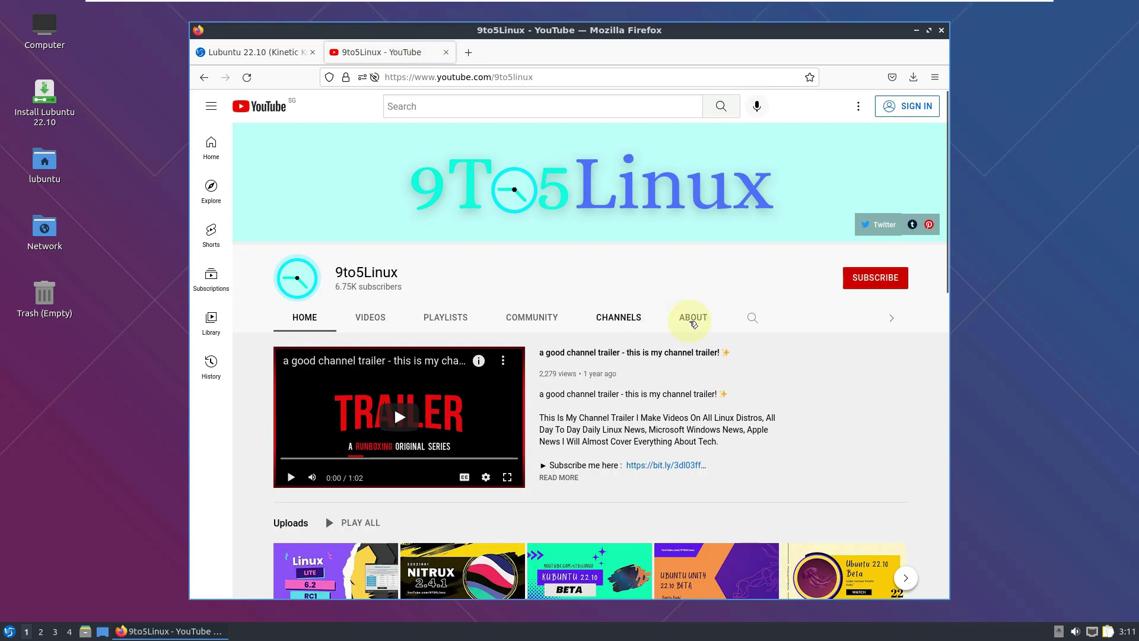
pyautogui.click(752, 320)
pyautogui.write('lubuntu')
pyautogui.press('Return')
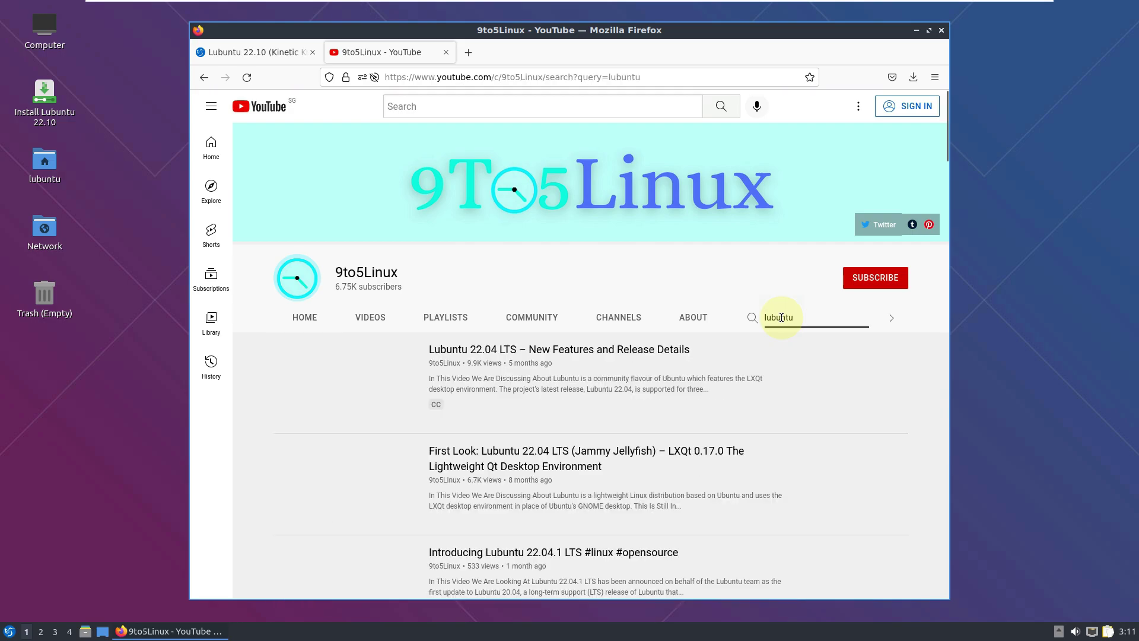
pyautogui.scroll(-5, 842, 396)
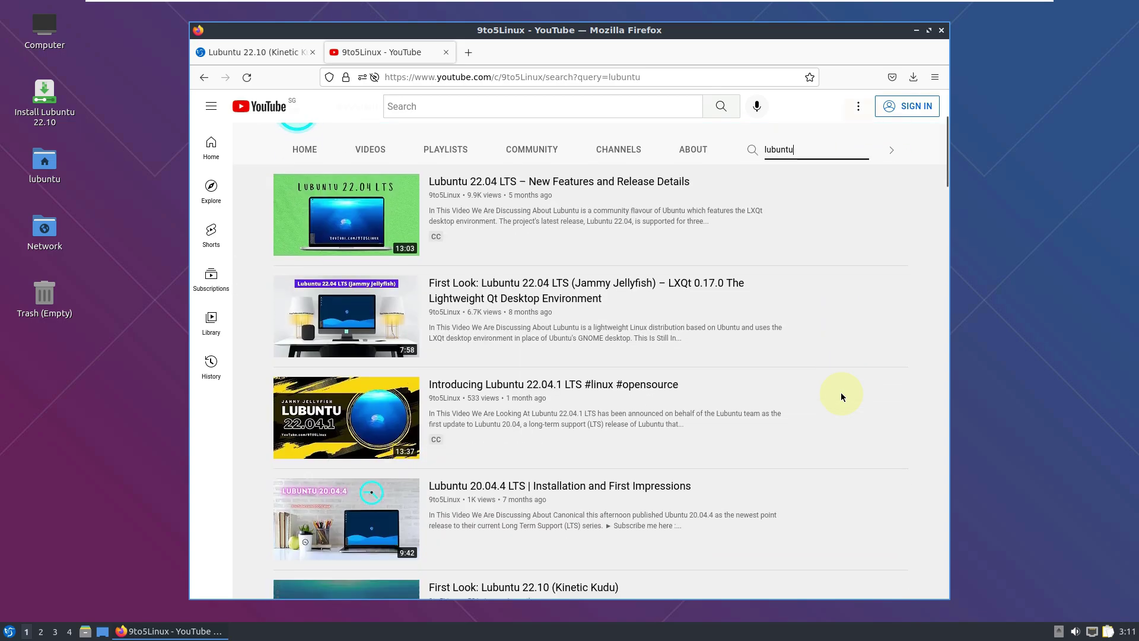
pyautogui.scroll(-5, 841, 394)
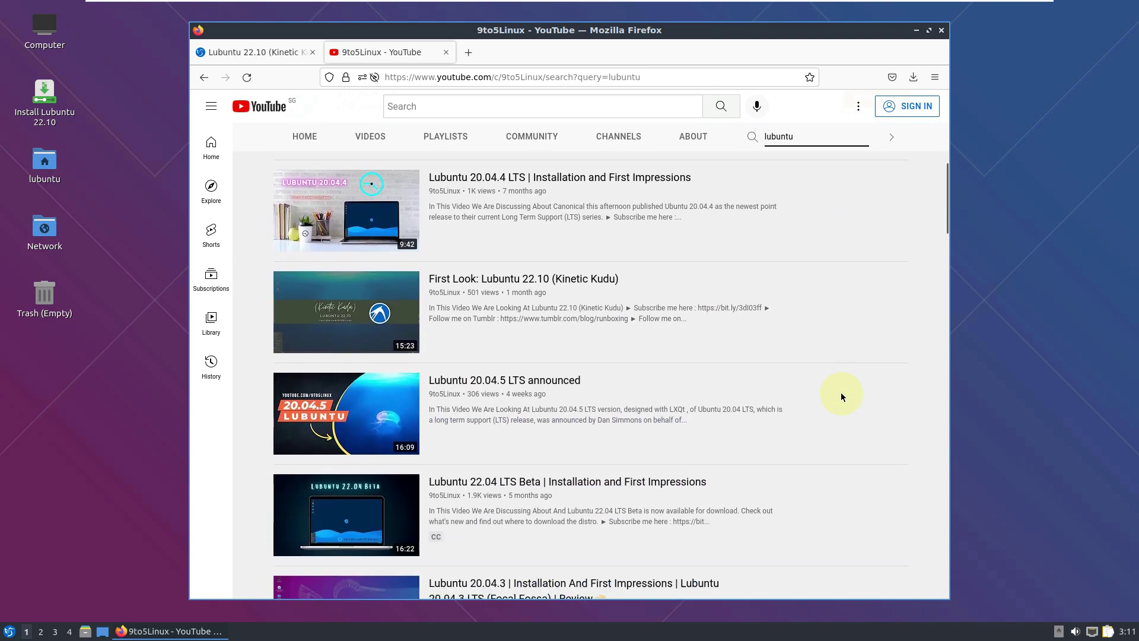
pyautogui.scroll(10, 842, 394)
# Subscribe to 9to5Linux, read and select its About page description, then close Firefox.
pyautogui.click(871, 279)
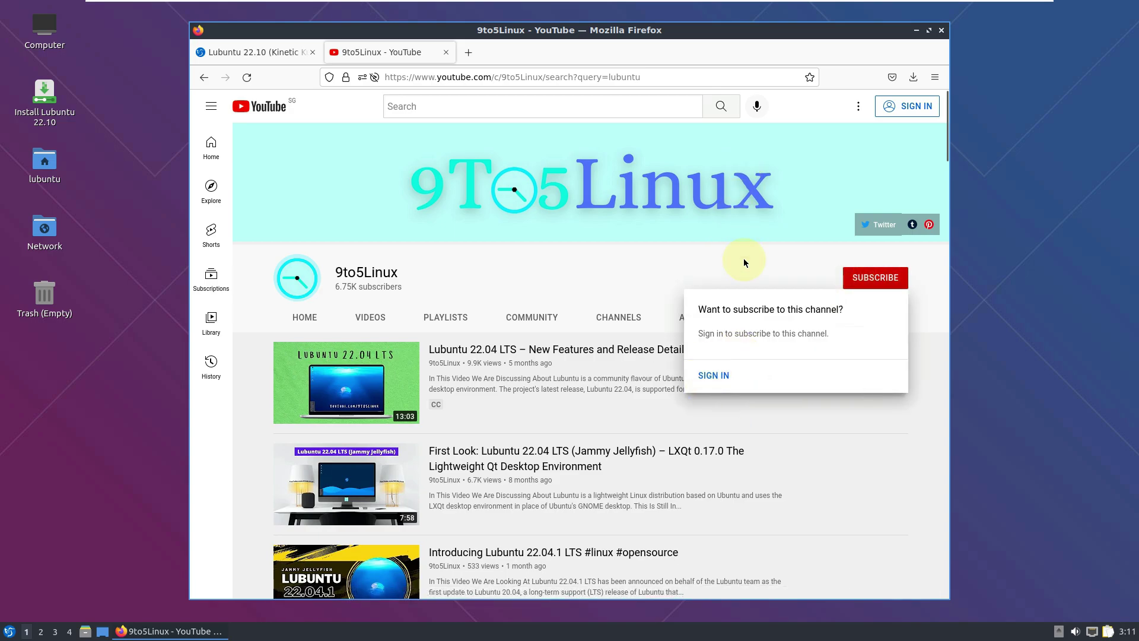
pyautogui.click(693, 317)
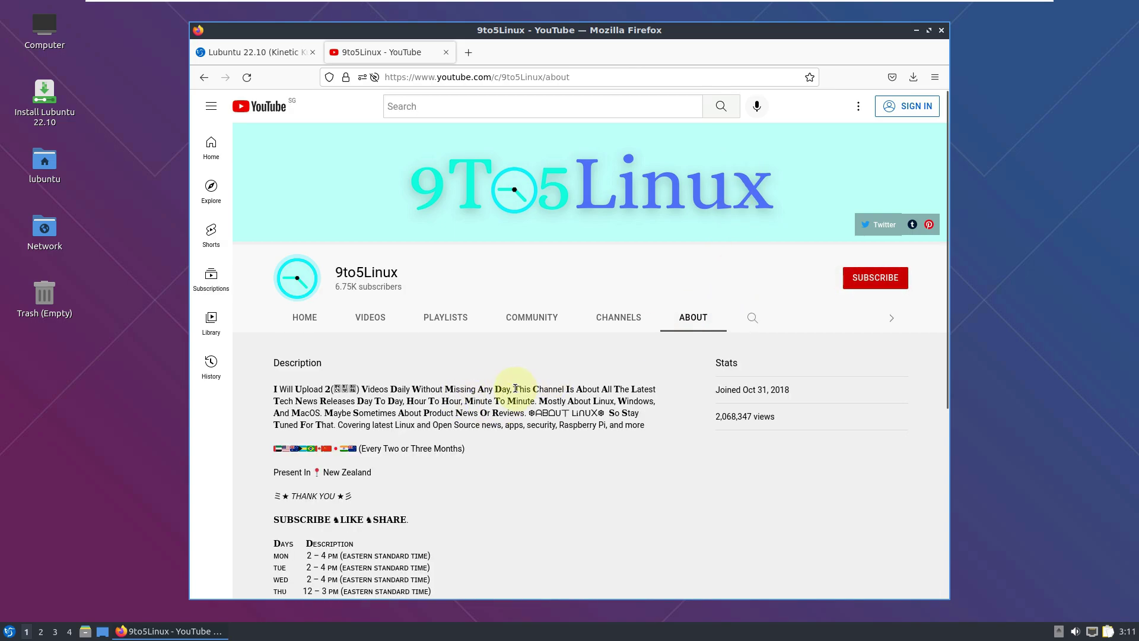
pyautogui.moveTo(513, 387); pyautogui.dragTo(276, 386)
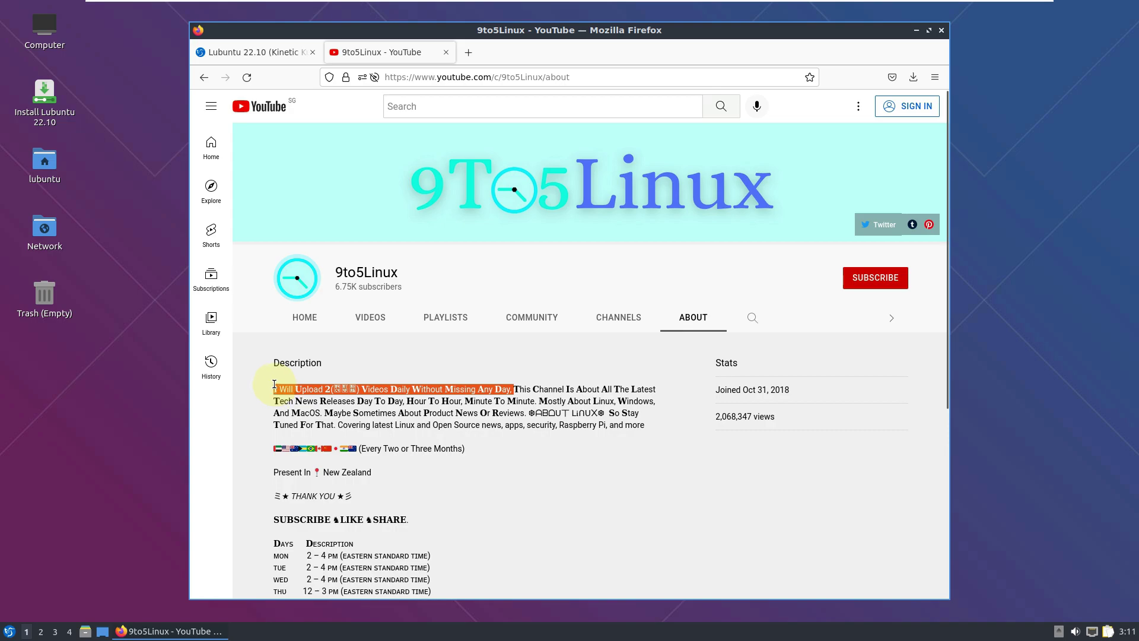
pyautogui.scroll(-2, 490, 516)
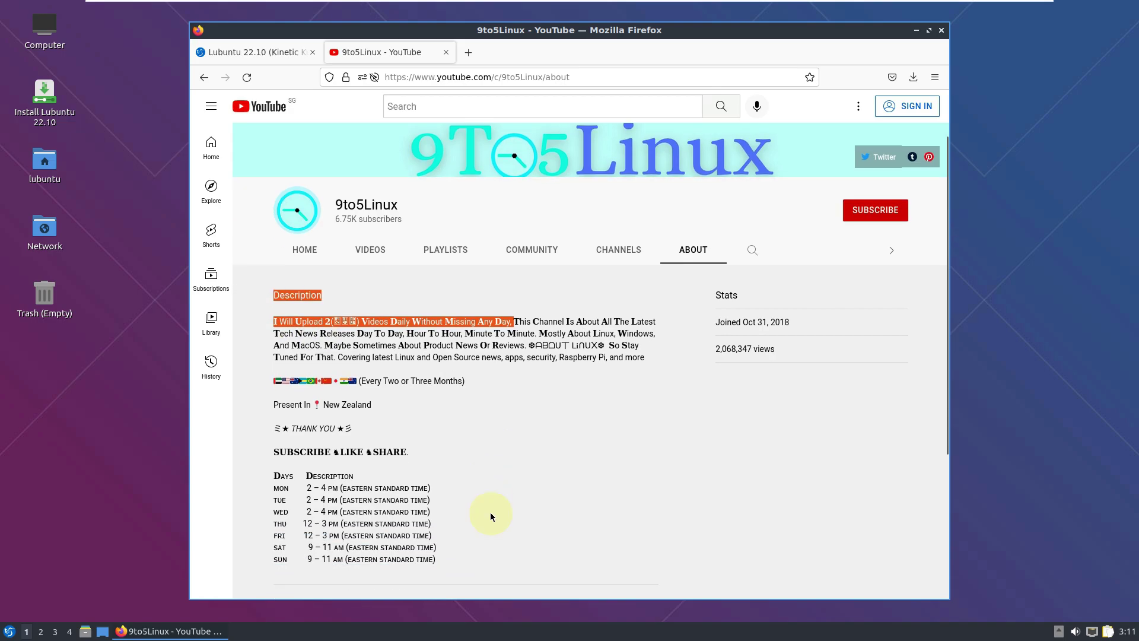
pyautogui.moveTo(274, 453); pyautogui.dragTo(435, 420)
pyautogui.scroll(-2, 368, 469)
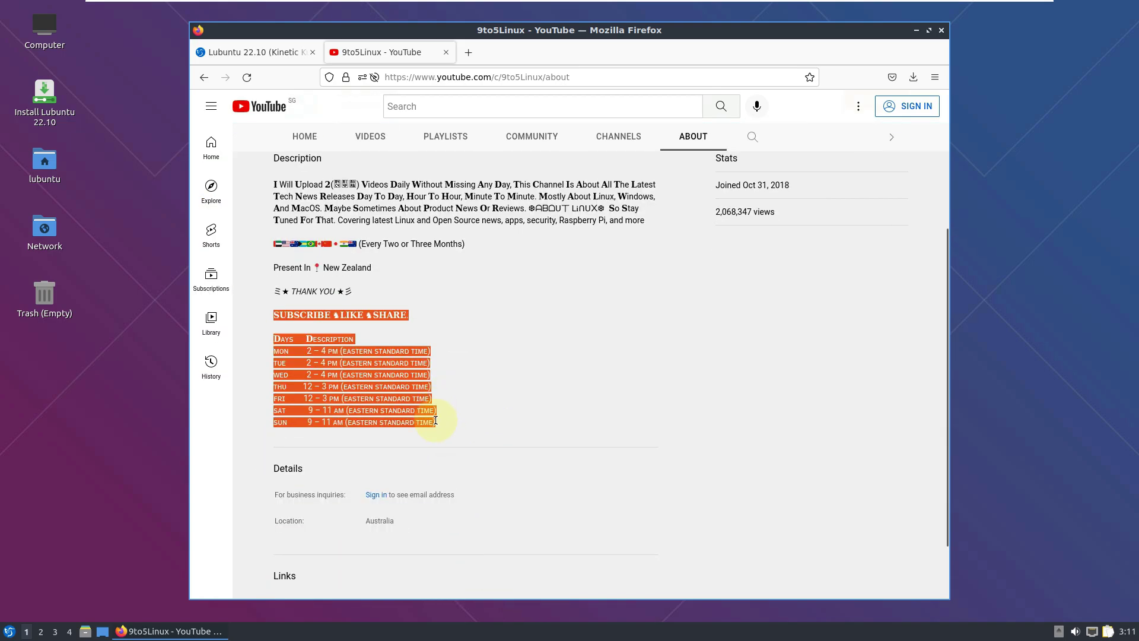
pyautogui.scroll(3, 585, 466)
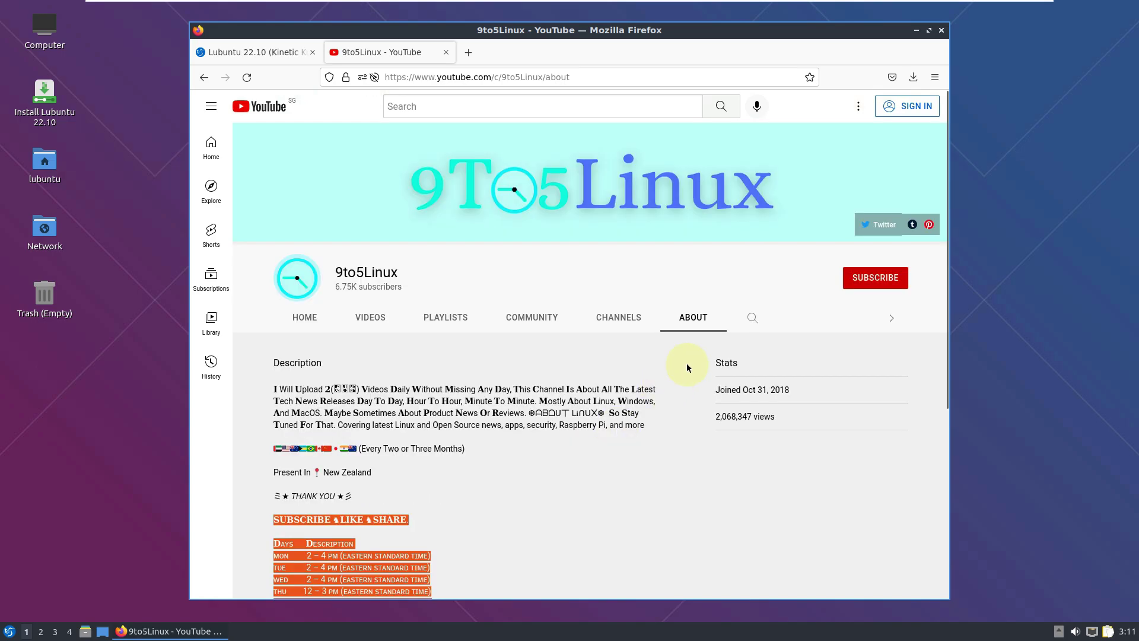
pyautogui.click(942, 29)
# Dismiss a desktop context menu, then browse the application menu through Preferences to System Tools.
pyautogui.click(9, 633)
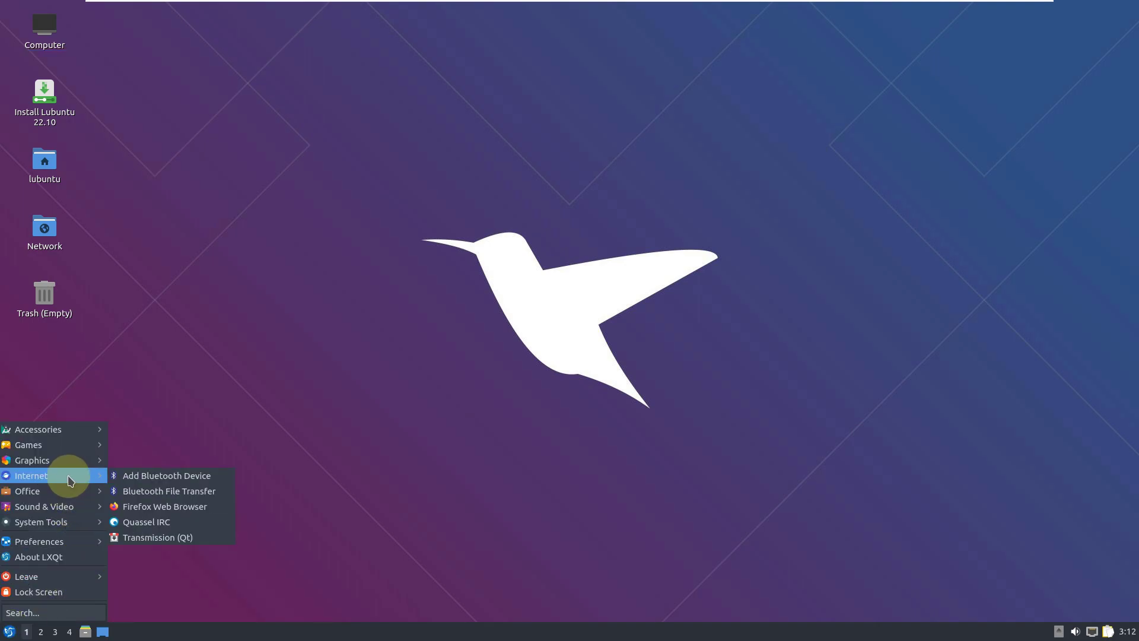
pyautogui.rightClick(644, 394)
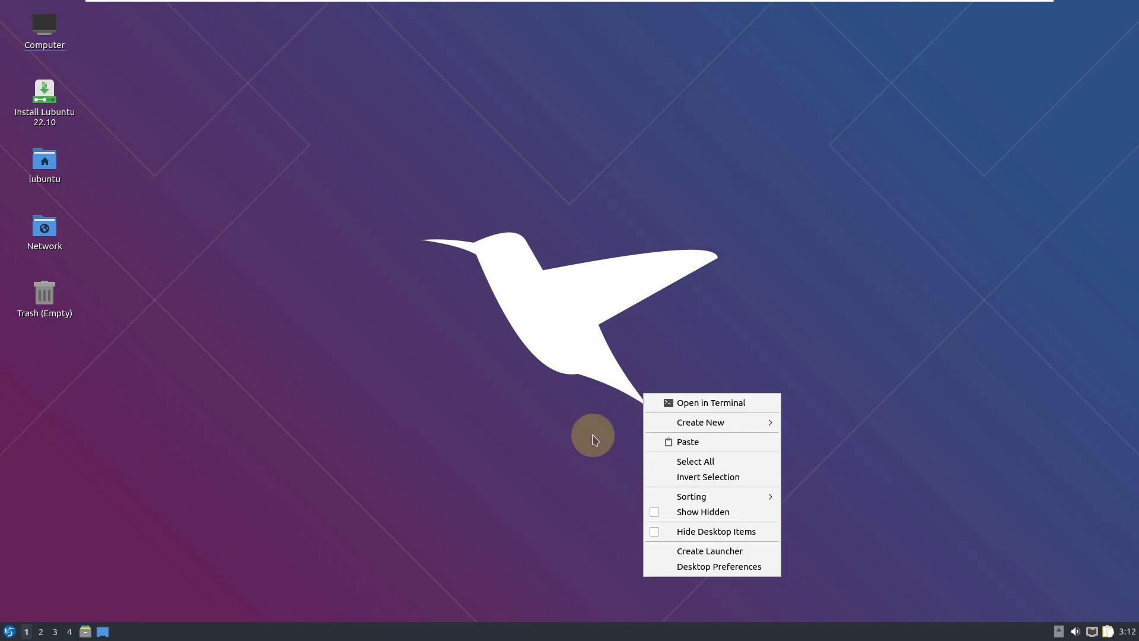
pyautogui.click(529, 420)
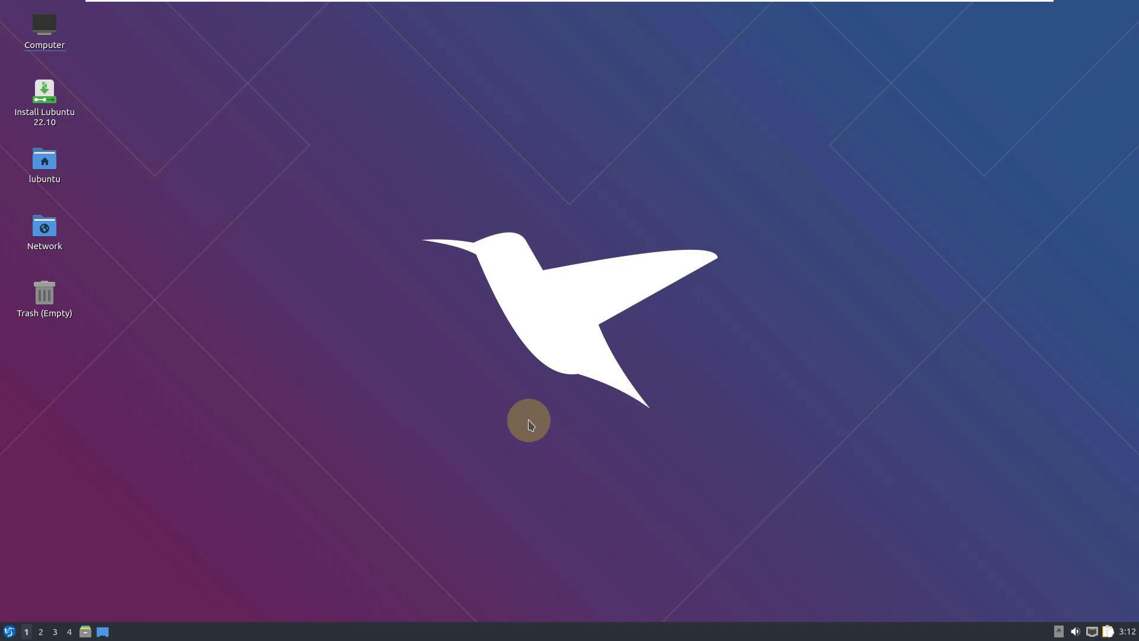
pyautogui.click(11, 633)
pyautogui.moveTo(76, 540)
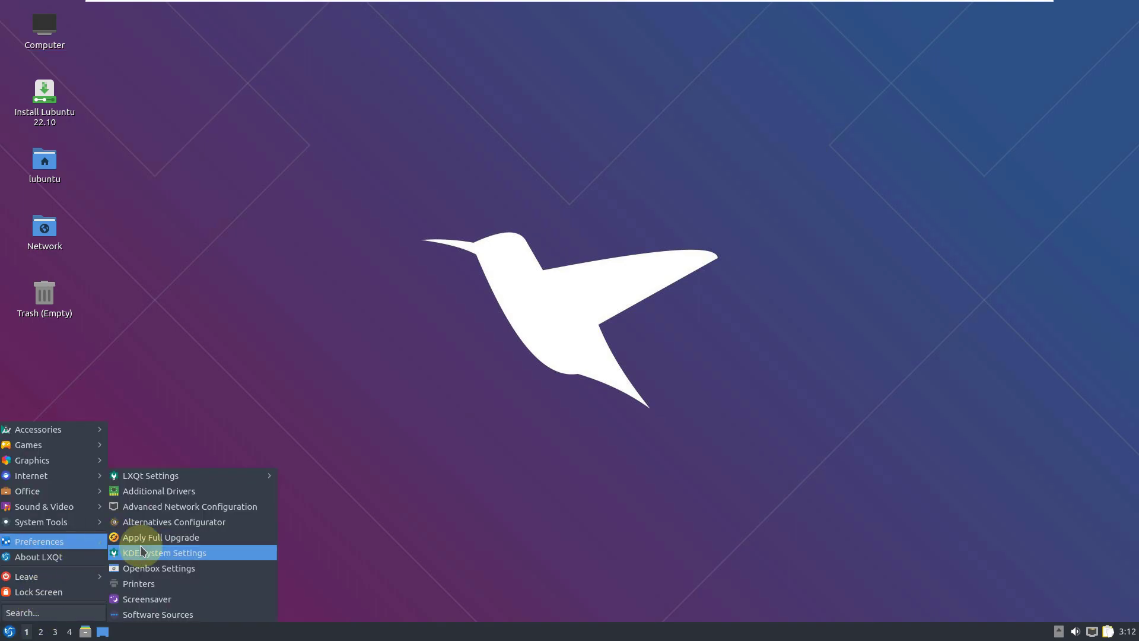
pyautogui.moveTo(58, 512)
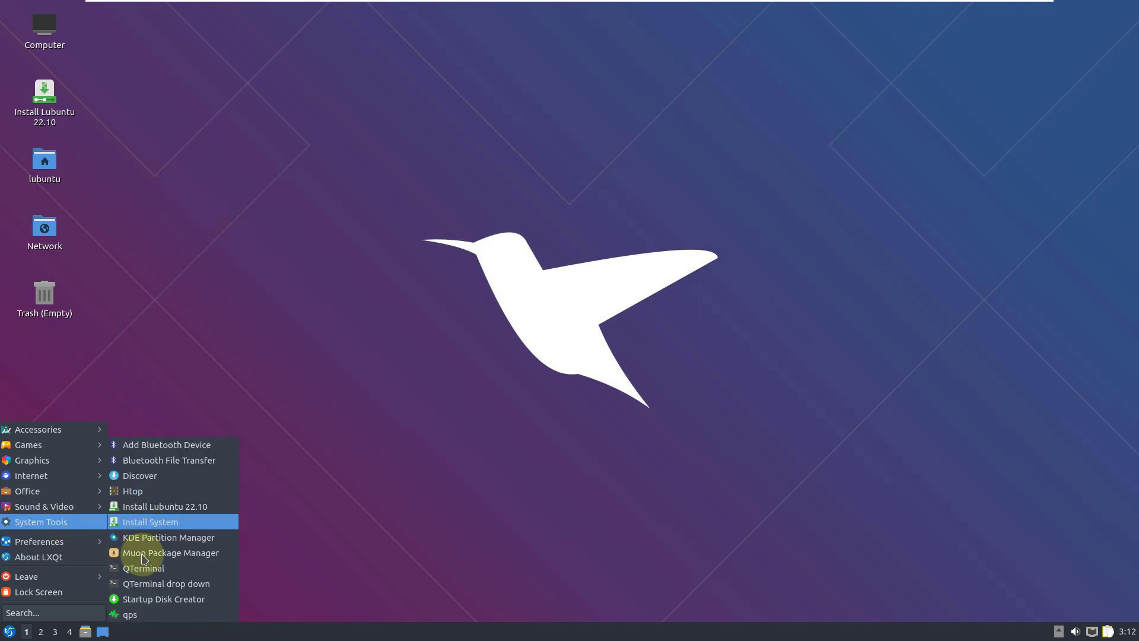
# Launch qps and show processes as a tree including threads.
pyautogui.click(148, 614)
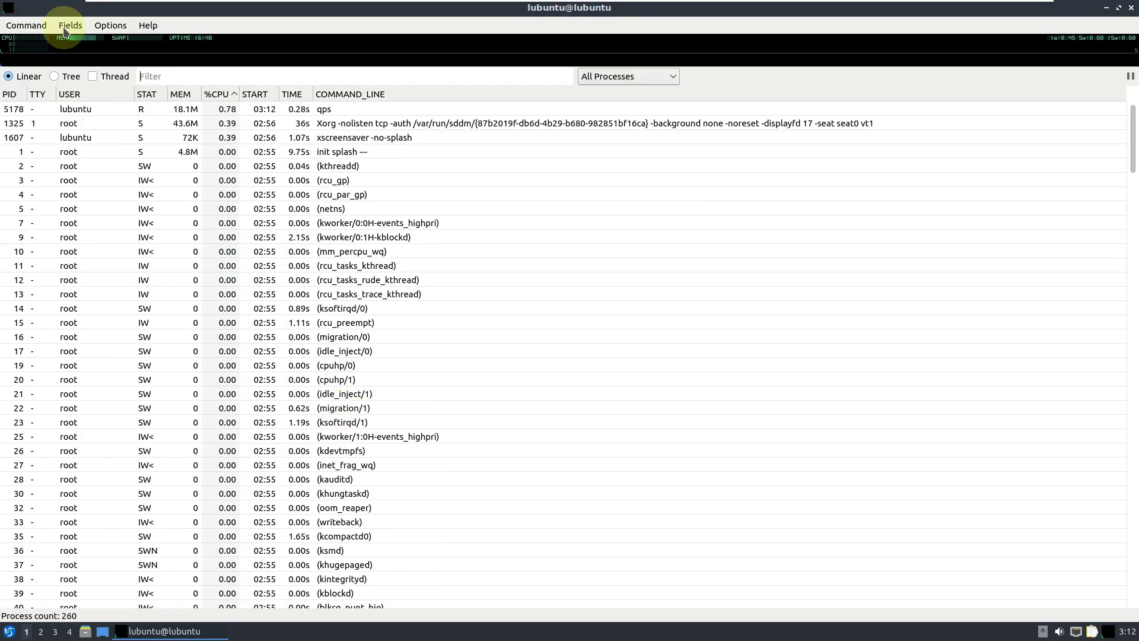
pyautogui.click(55, 77)
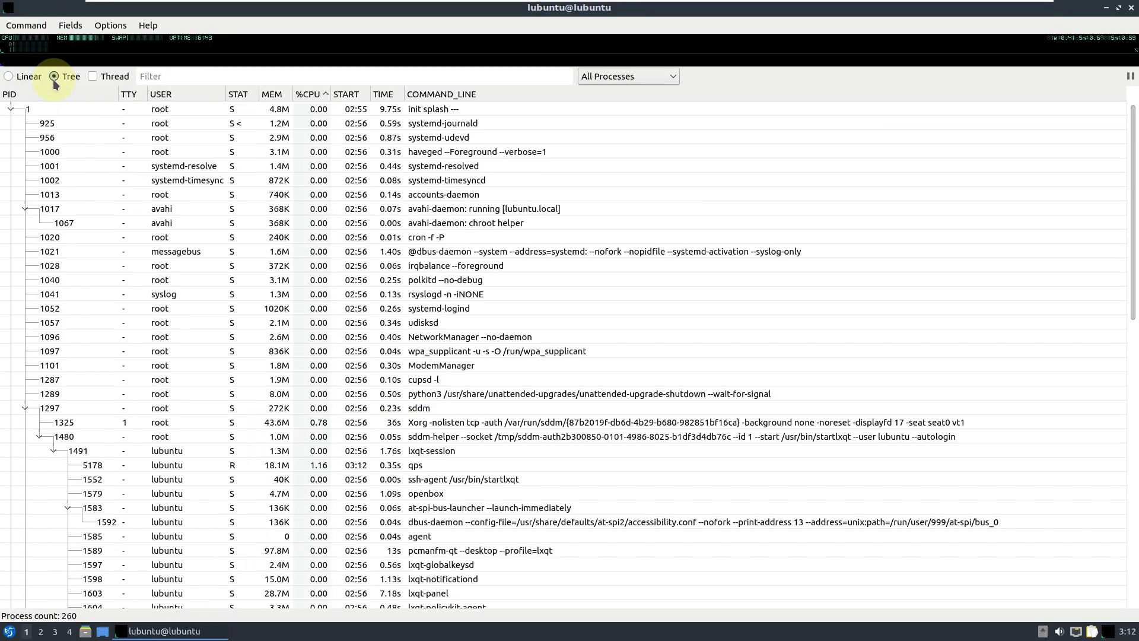
pyautogui.click(92, 77)
pyautogui.scroll(-20, 176, 239)
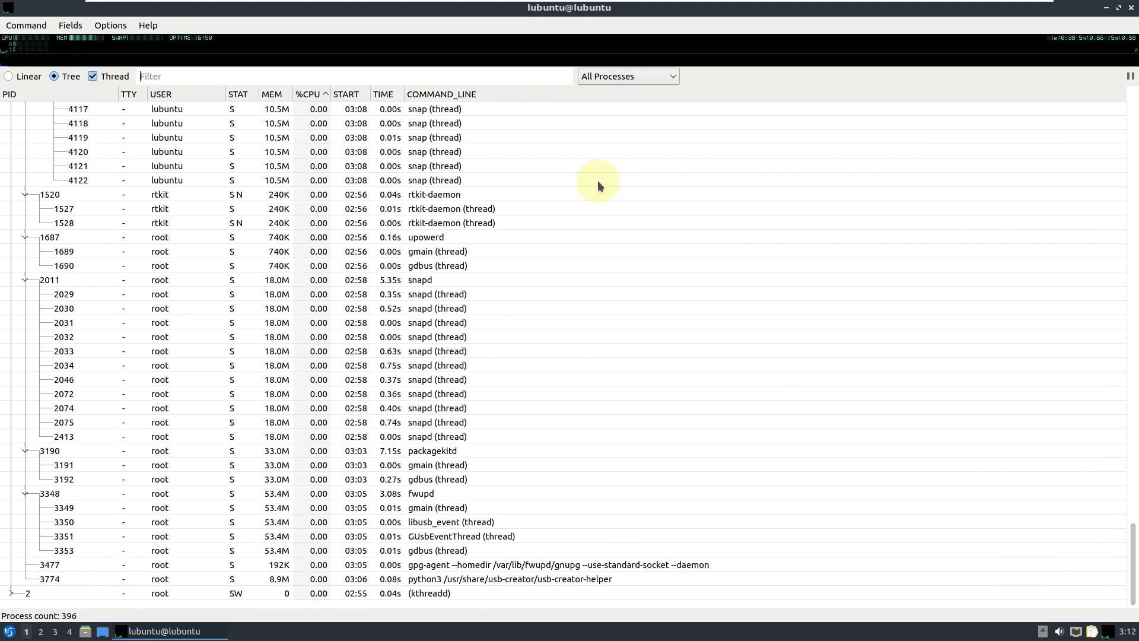
# Filter qps to Your Processes, then Non-Root Processes, then Running Processes, and close it.
pyautogui.click(660, 72)
pyautogui.click(646, 102)
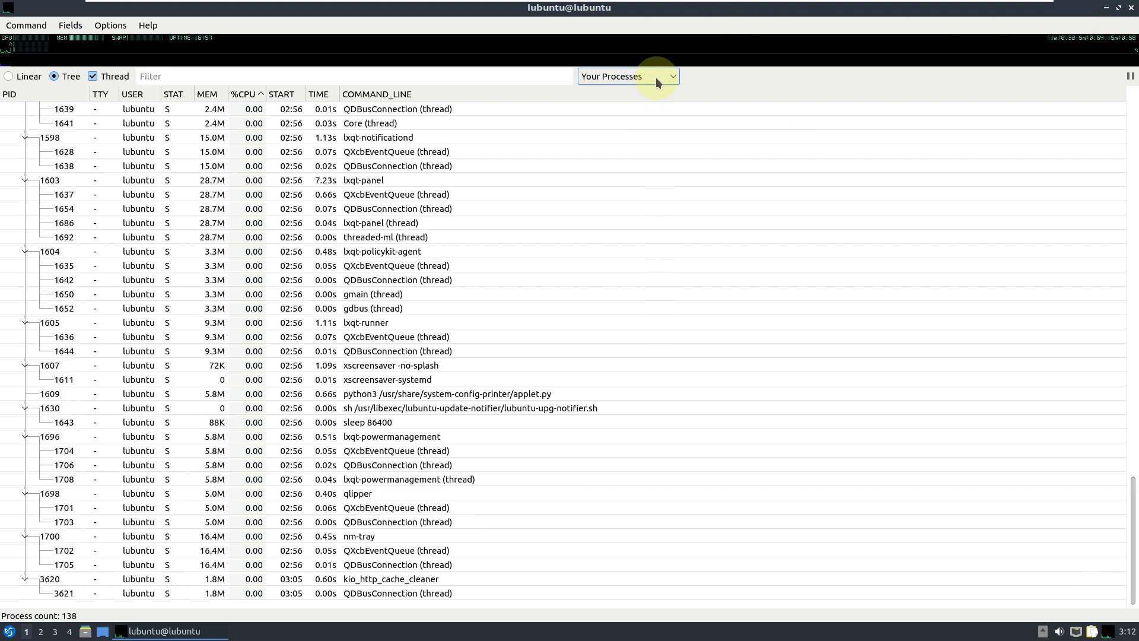
pyautogui.click(656, 77)
pyautogui.click(650, 117)
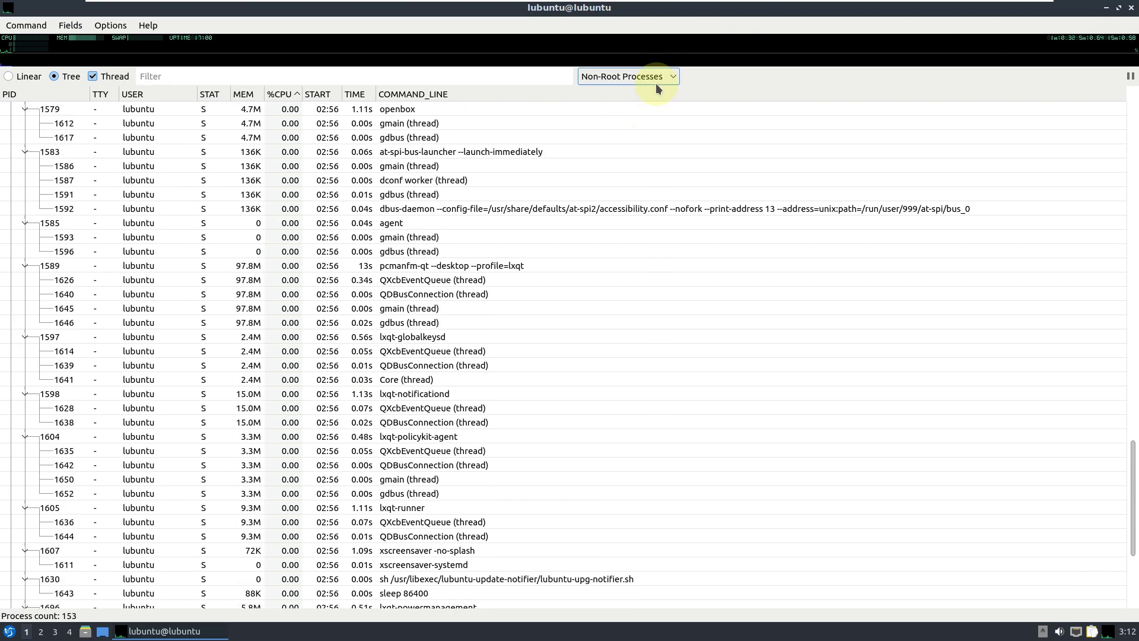
pyautogui.click(656, 82)
pyautogui.click(647, 134)
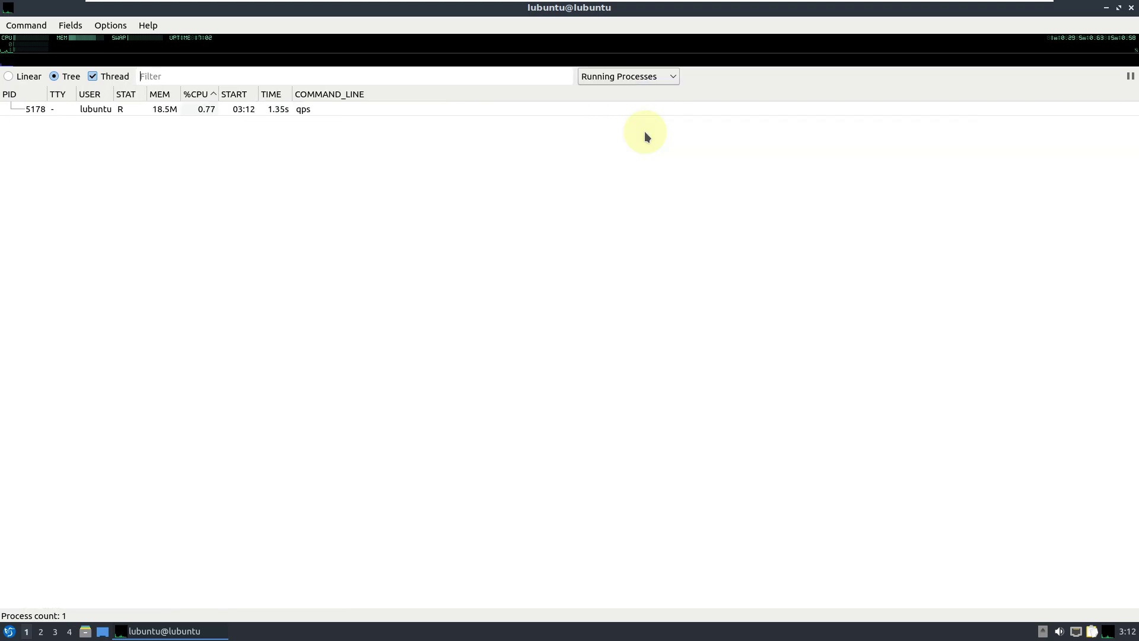
pyautogui.click(1131, 8)
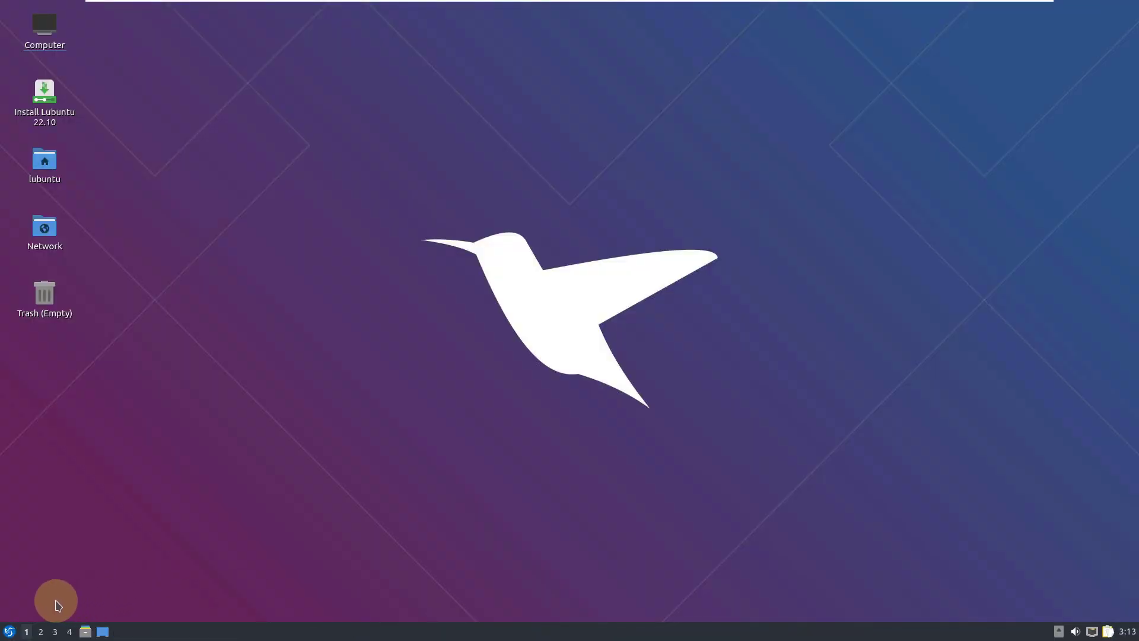
# Shut down the live session via Leave > Shutdown, confirming Yes in the LXQt dialog.
pyautogui.click(9, 631)
pyautogui.moveTo(59, 576)
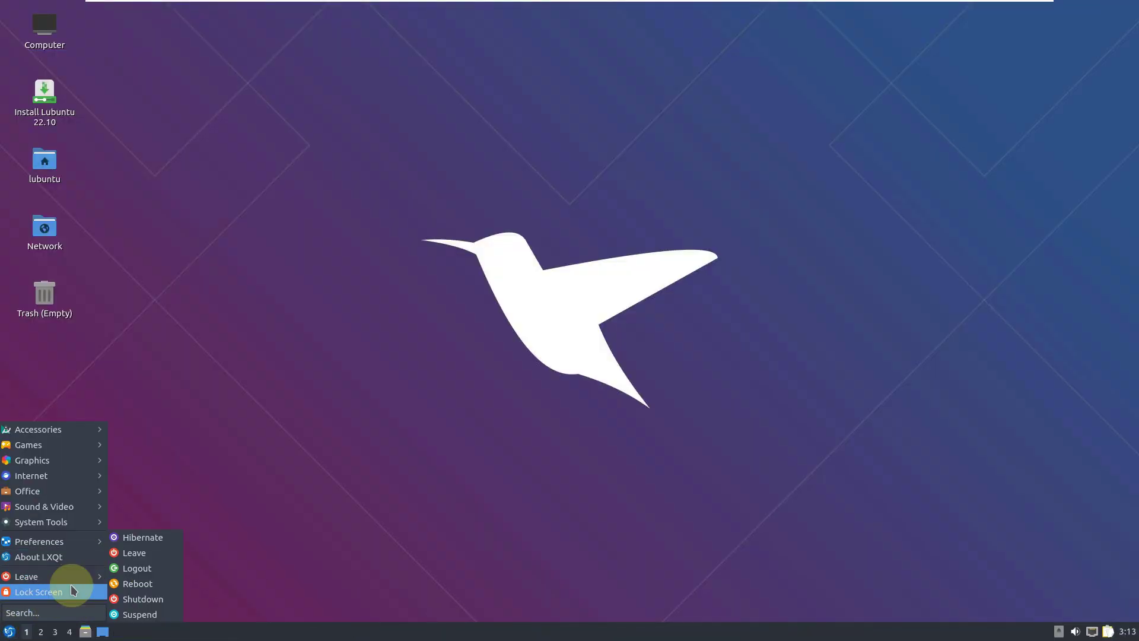
pyautogui.click(156, 598)
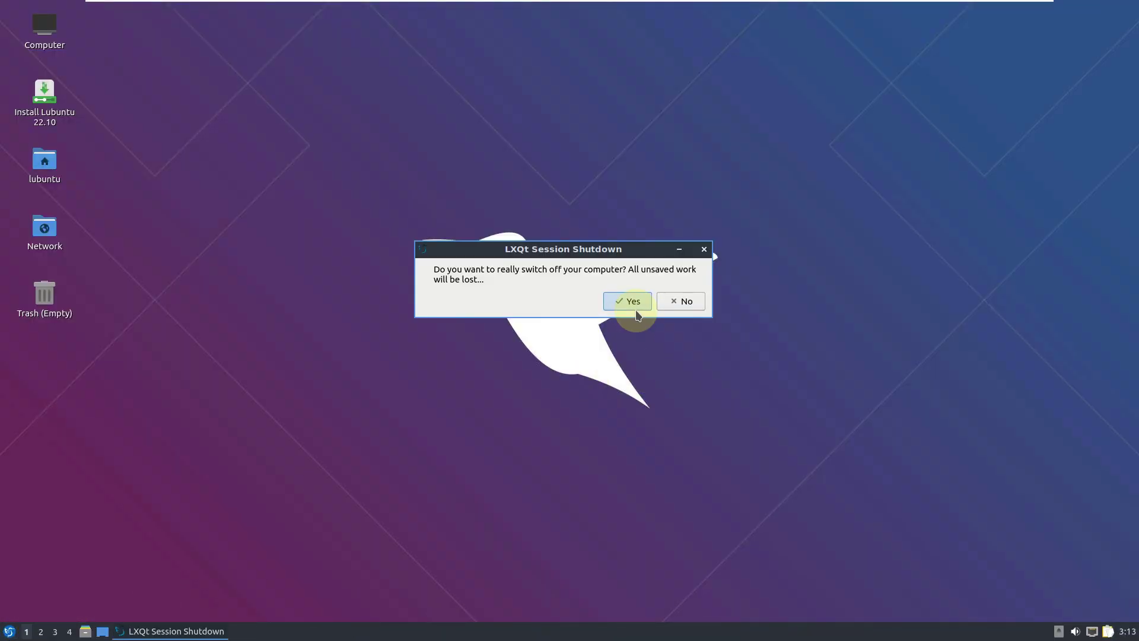
pyautogui.click(633, 304)
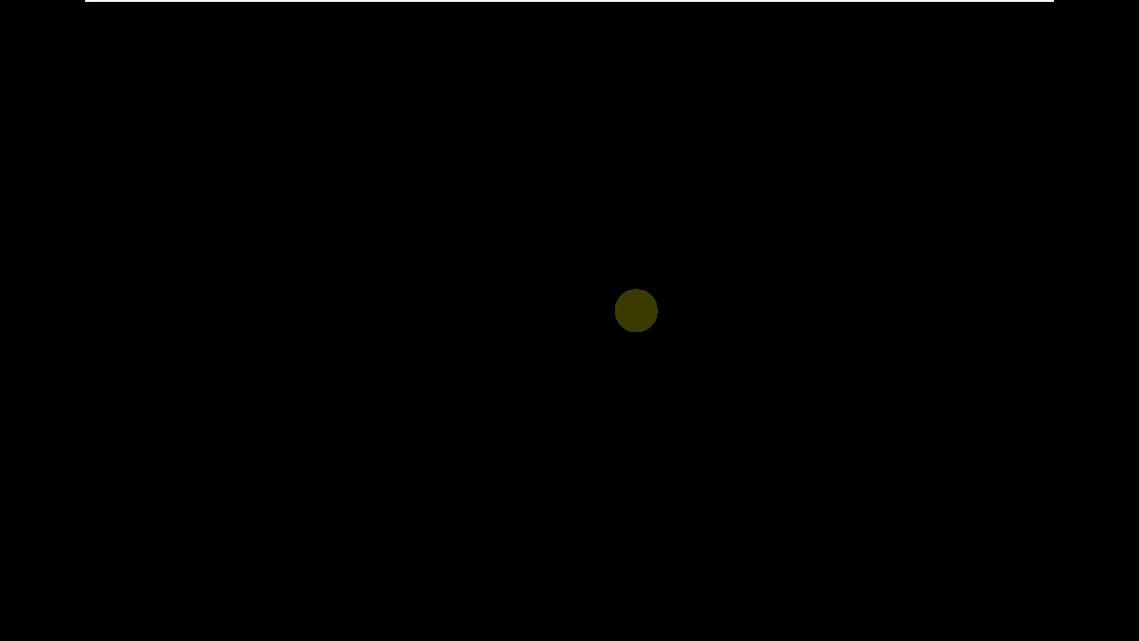